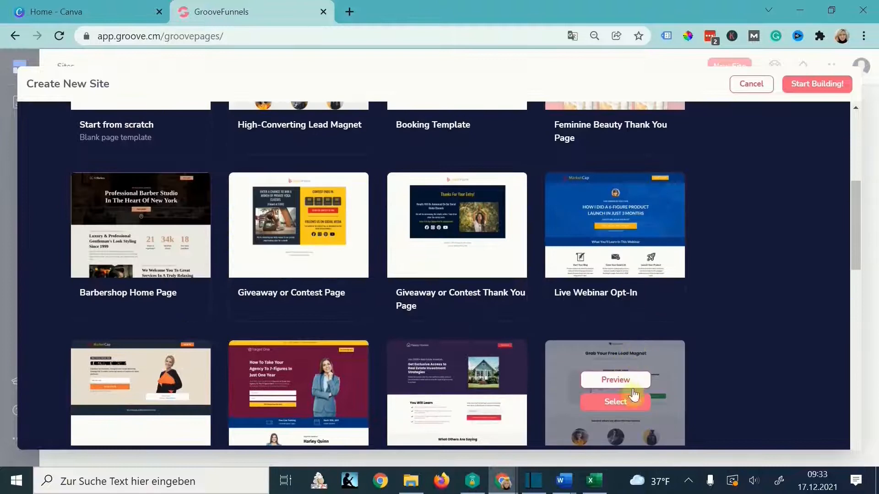
Create a new complete site from the blank template and name it Dreamlifeheroes.
scroll(130, 115, up, 6)
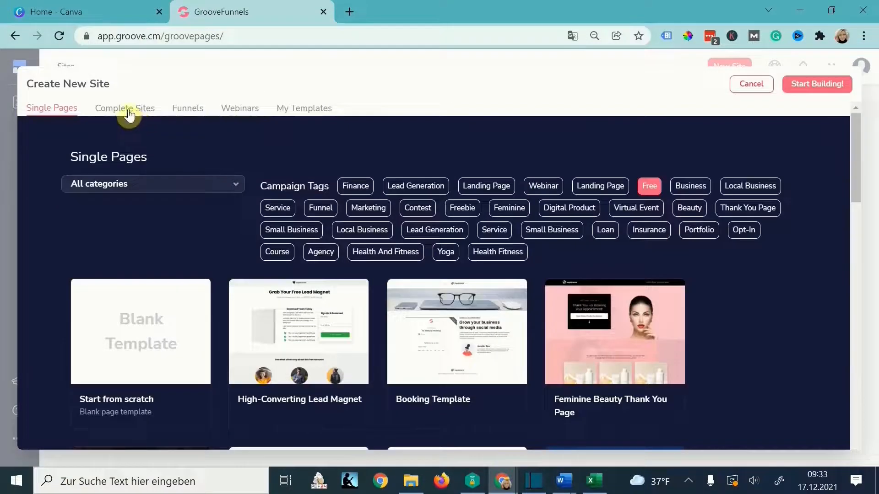
click(129, 114)
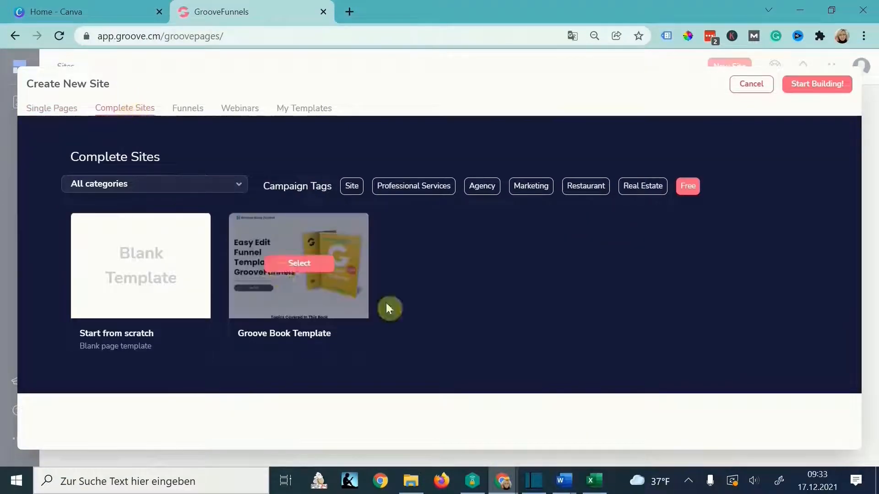
click(187, 114)
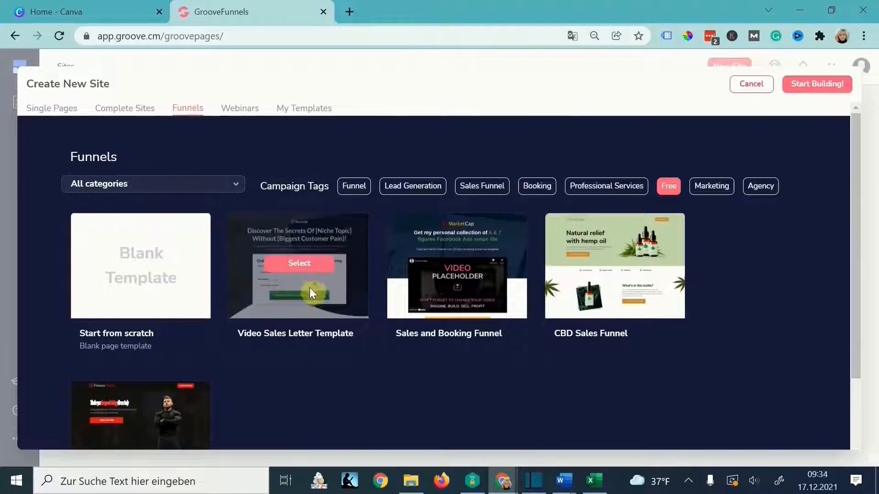
click(124, 108)
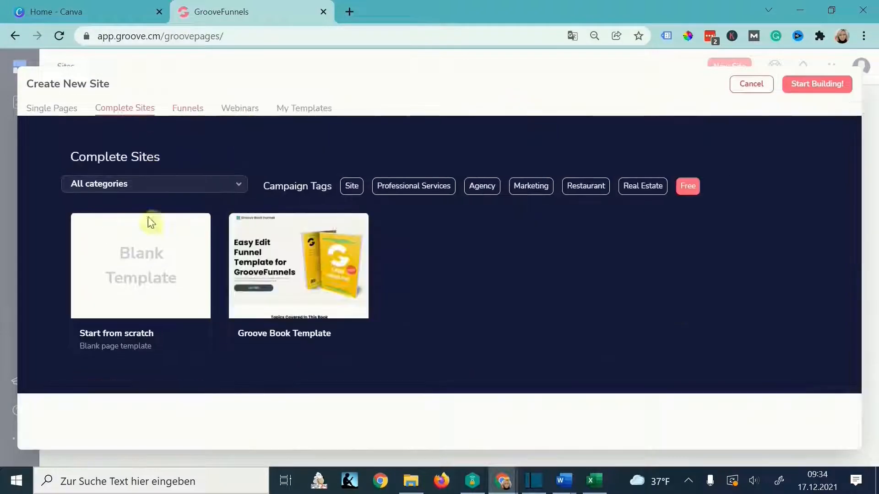
click(155, 288)
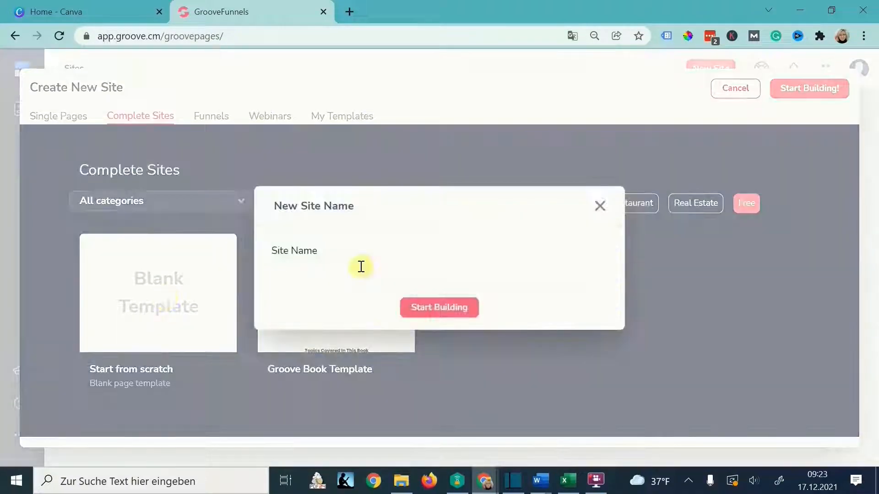
text(Dreamlifeheroes)
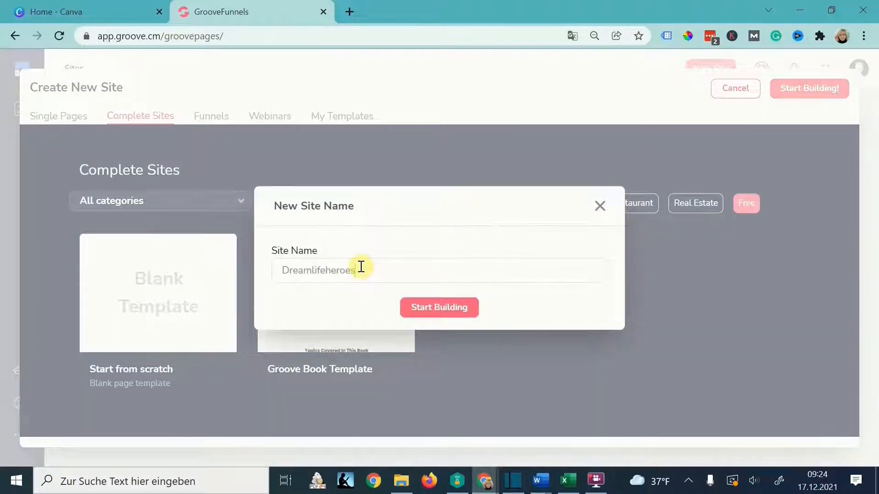
click(434, 311)
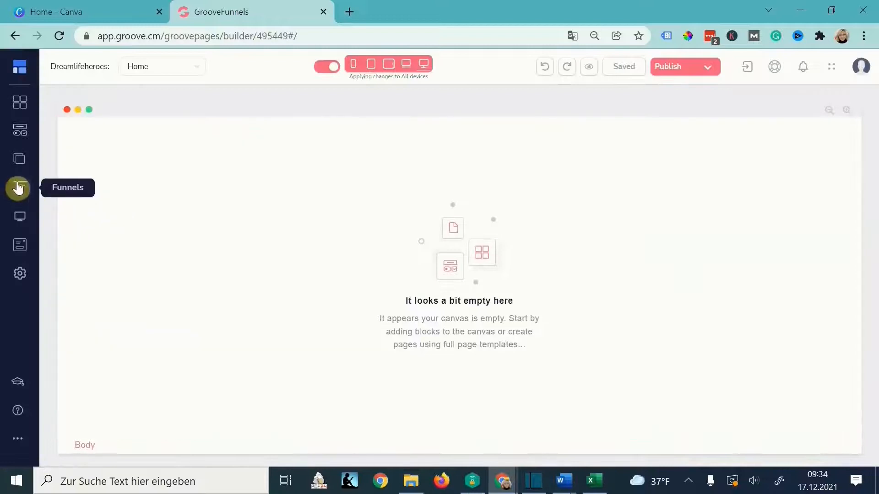
Look through the site's funnels and pages, including the Home page entry.
click(19, 188)
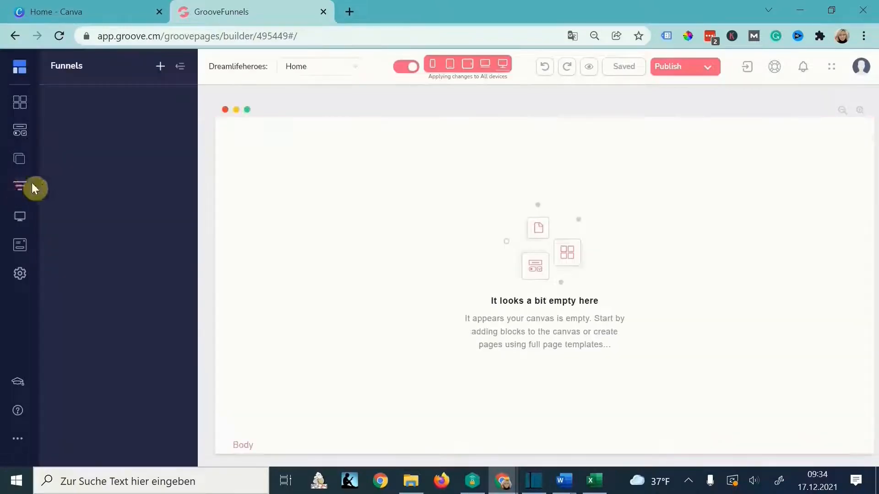
click(19, 161)
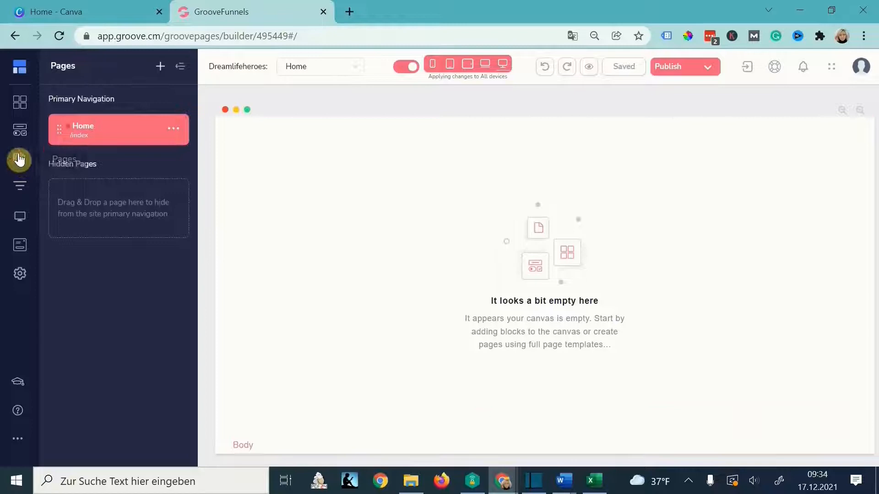
click(112, 134)
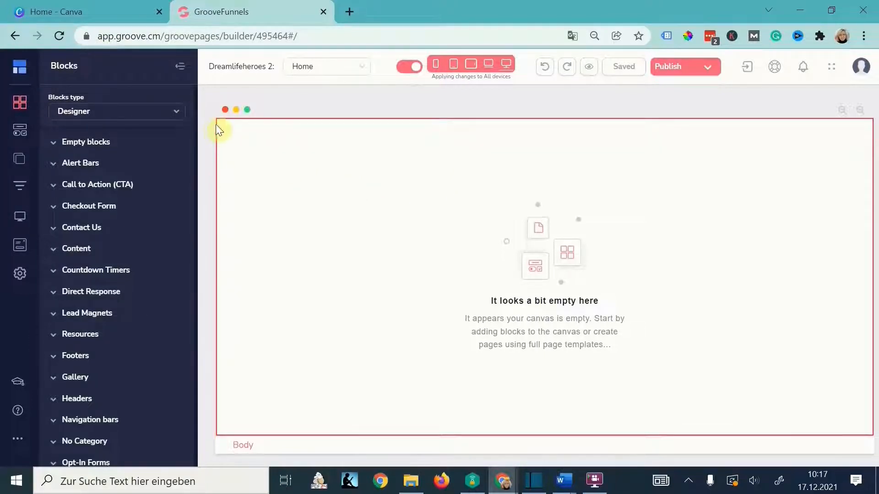
Examine the Designer countdown timer blocks and the Direct Response guarantee, bonus box and bullet list blocks.
click(179, 111)
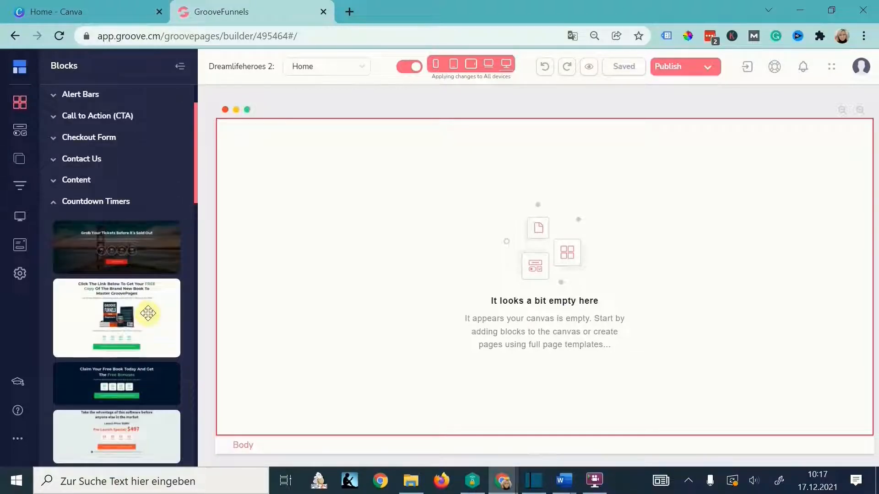
scroll(148, 312, down, 1)
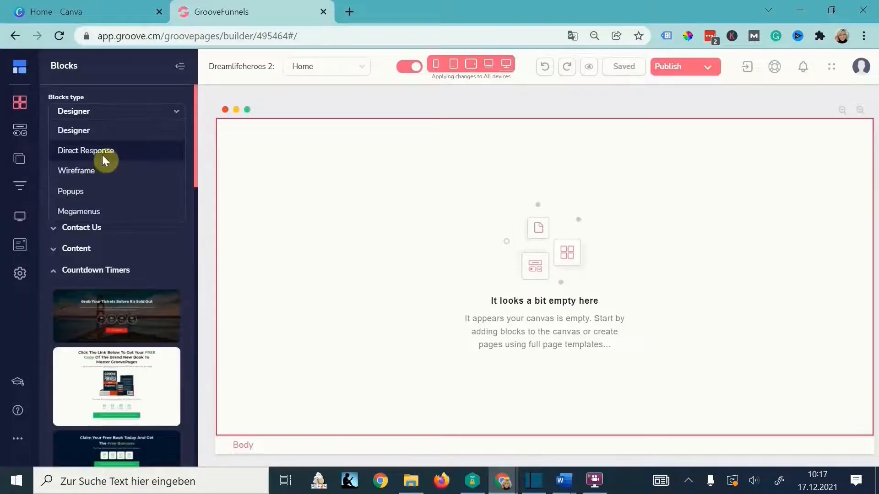
click(103, 151)
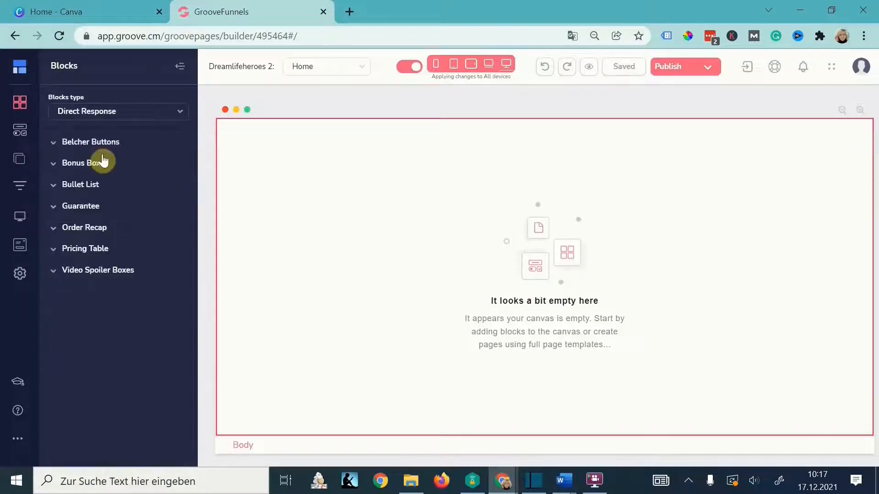
click(82, 207)
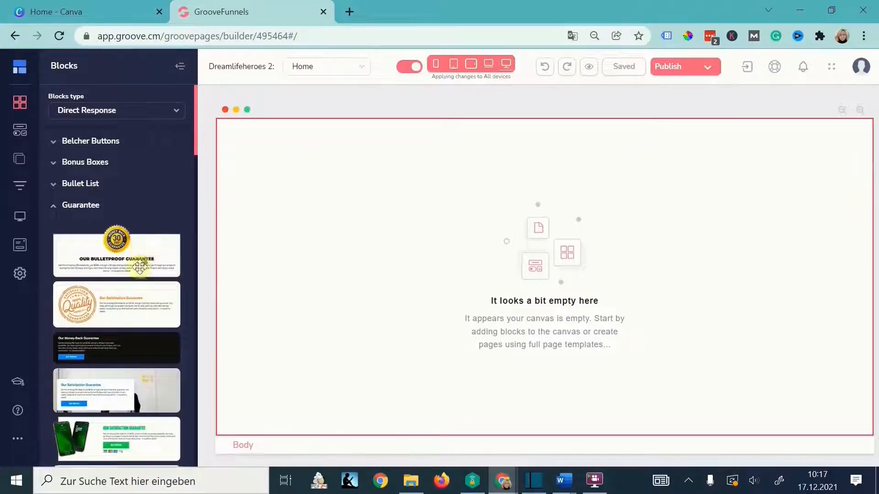
scroll(142, 257, down, 4)
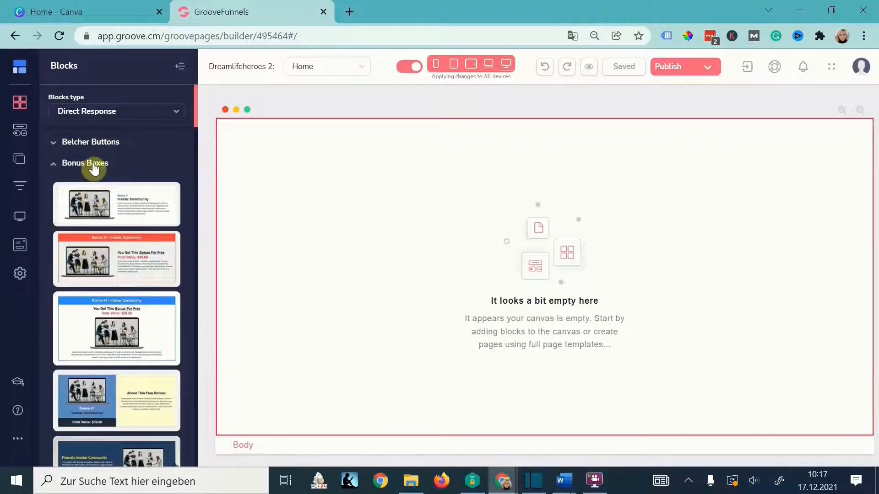
click(93, 166)
click(94, 184)
scroll(141, 342, down, 6)
scroll(137, 332, up, 6)
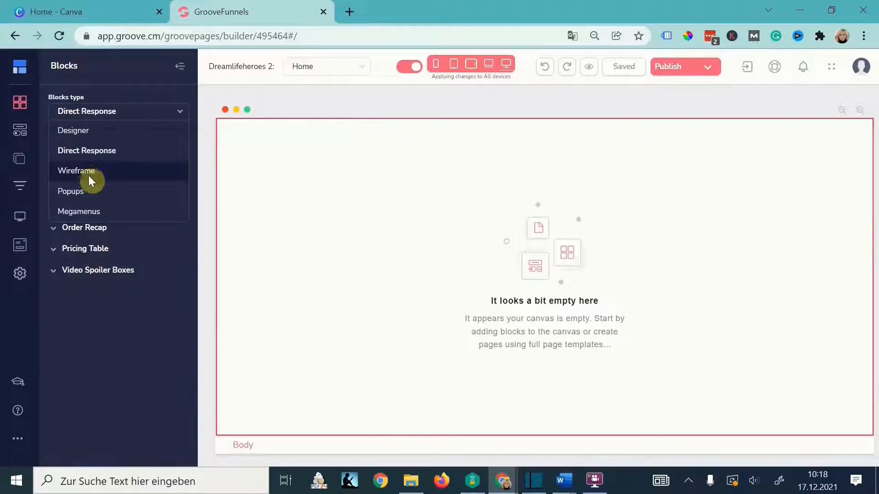
Examine the Wireframe block categories with their countdown timers, and bring up the Popups block categories.
click(87, 172)
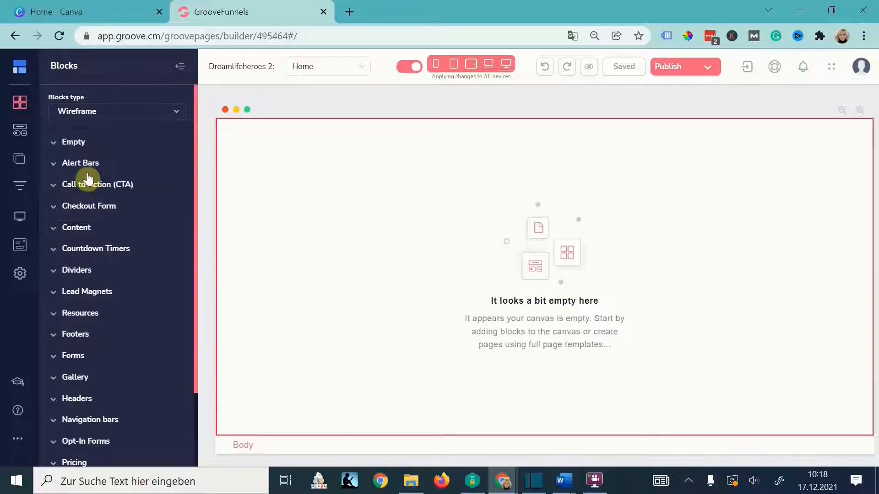
click(139, 120)
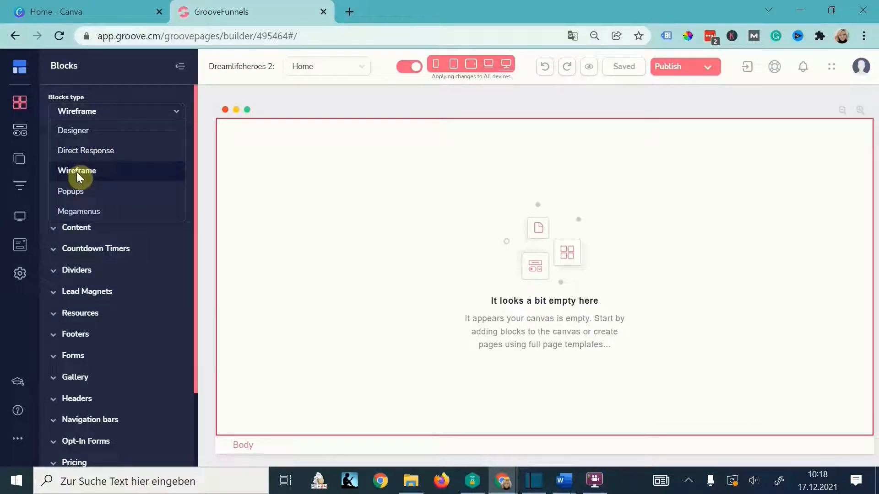
click(138, 248)
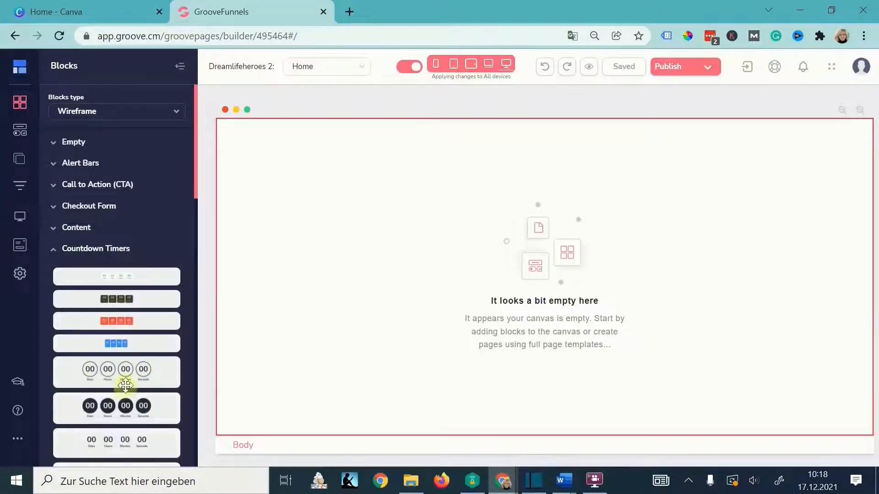
click(90, 249)
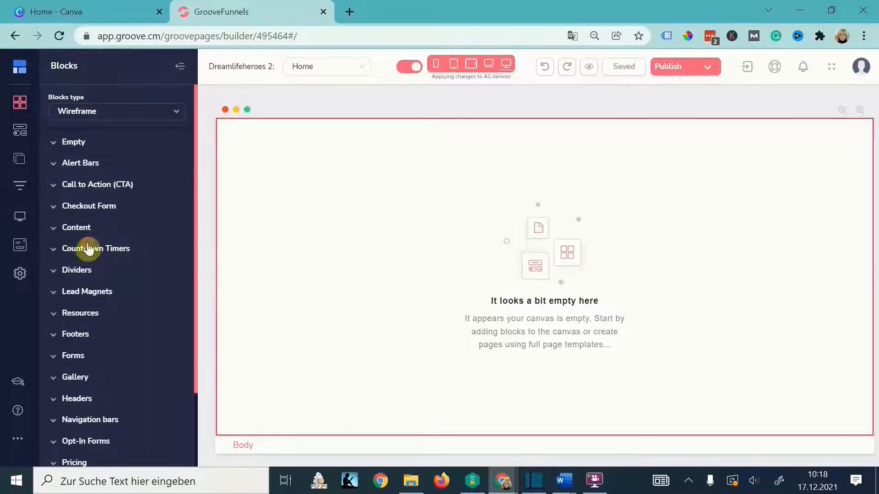
click(85, 214)
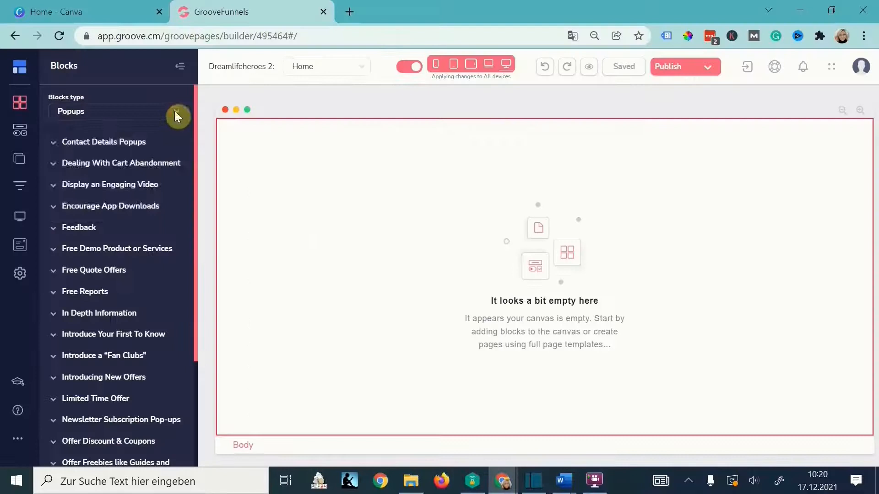
Return to the Designer block type and place the dark navigation bar with a white button at the top of the page.
click(175, 110)
click(79, 131)
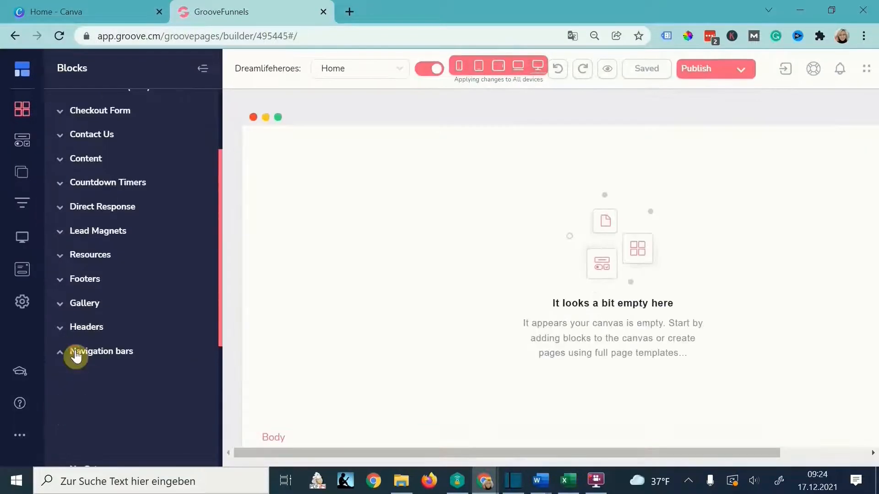
click(74, 355)
scroll(132, 294, down, 3)
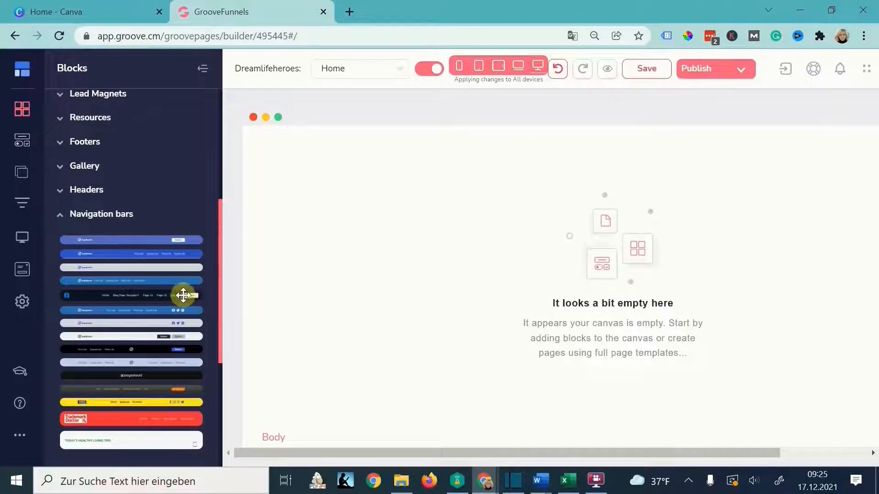
drag(142, 295, 347, 140)
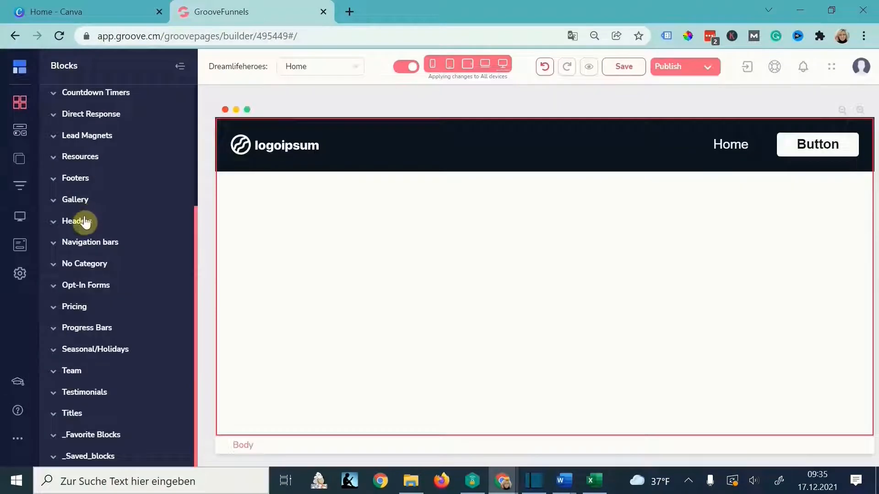
Add the dark "How To Start A Profitable Agency Business" header block below the navigation bar.
click(85, 222)
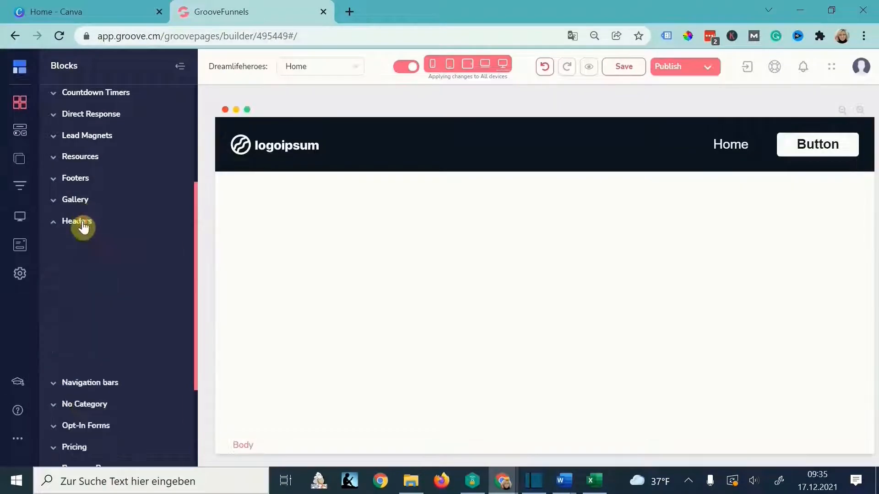
scroll(151, 302, down, 5)
scroll(142, 302, down, 15)
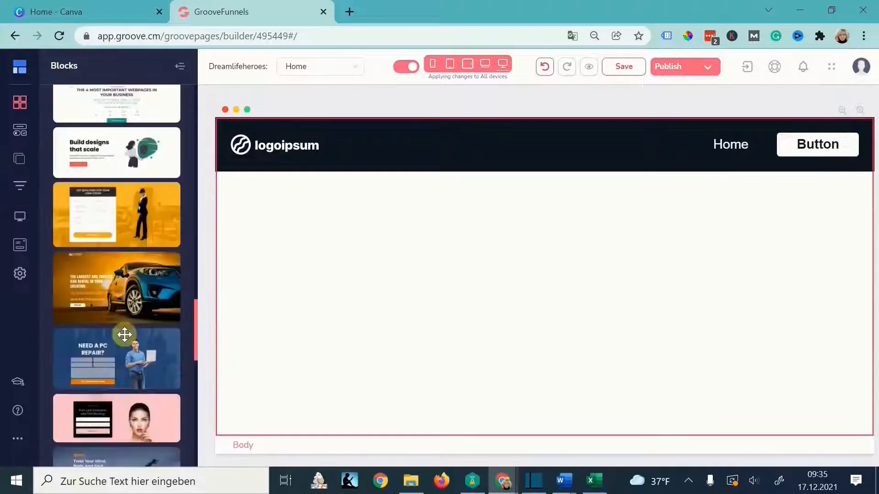
scroll(124, 334, down, 2)
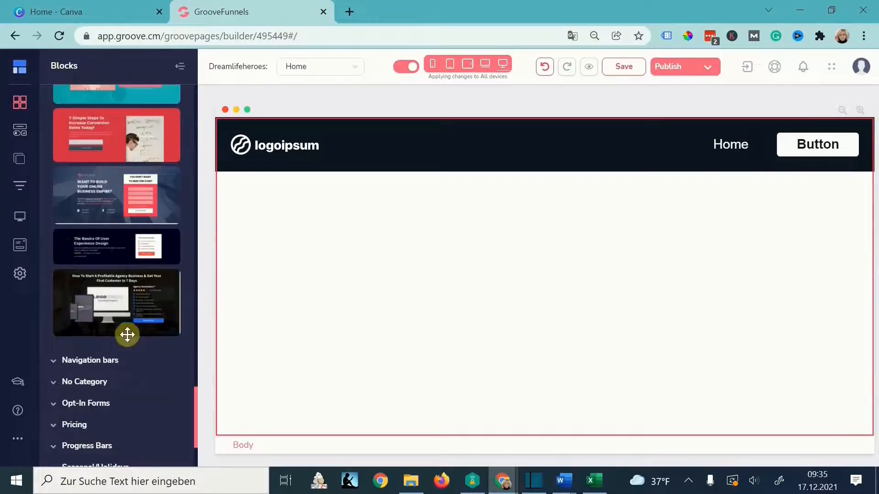
scroll(140, 334, up, 1)
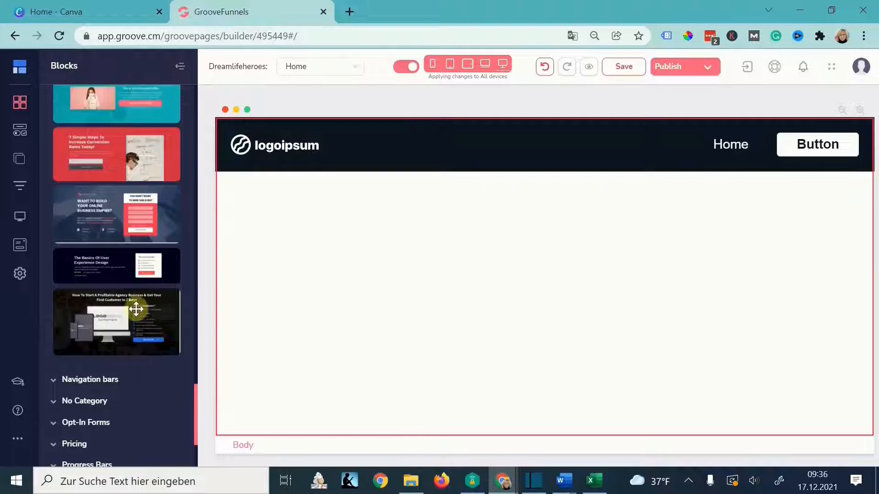
drag(140, 334, 393, 245)
Add the "Take Your Routine Yoga Lessons From Home" block below the header block.
scroll(93, 240, up, 15)
scroll(93, 240, up, 3)
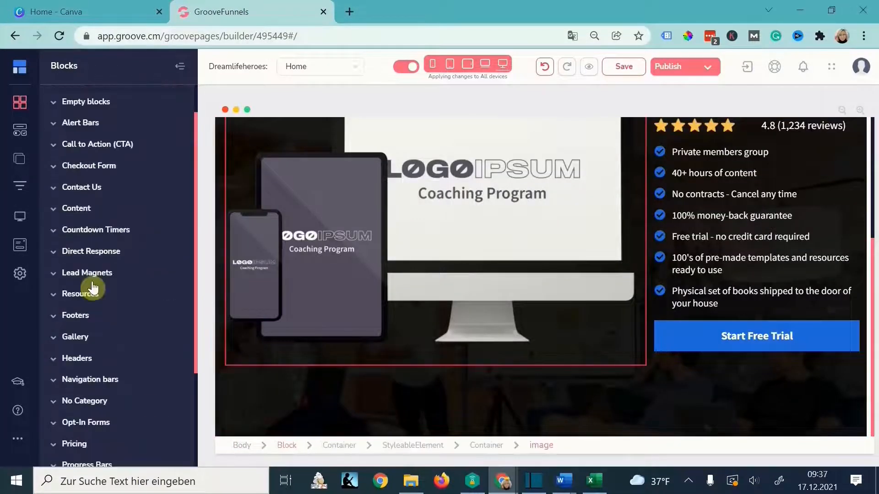
scroll(92, 288, up, 1)
click(96, 296)
scroll(142, 393, down, 10)
scroll(143, 393, down, 5)
drag(143, 399, 478, 407)
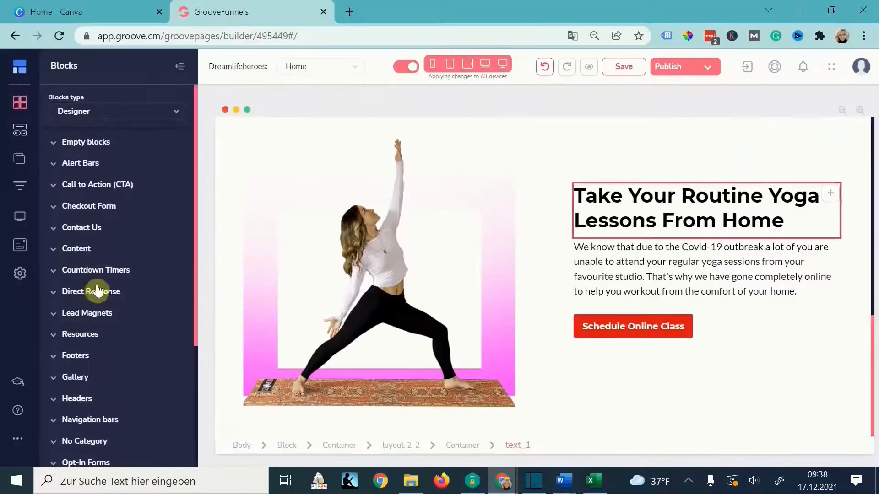
Add the pink pricing block with three monthly training packages below the yoga lessons block.
scroll(110, 298, down, 4)
click(74, 308)
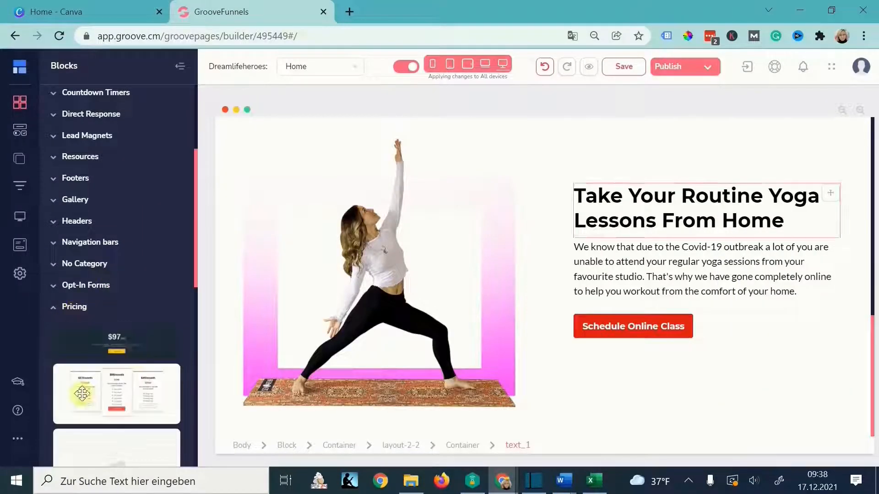
scroll(139, 366, down, 4)
scroll(138, 301, down, 2)
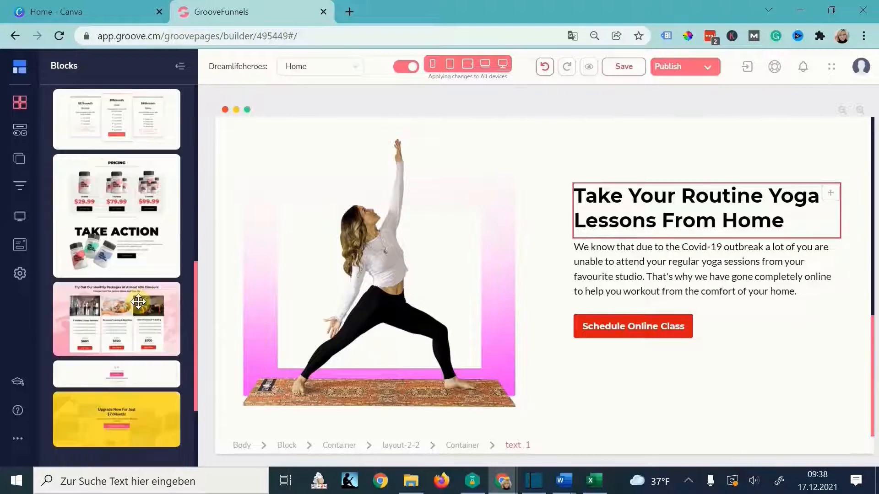
scroll(139, 302, down, 2)
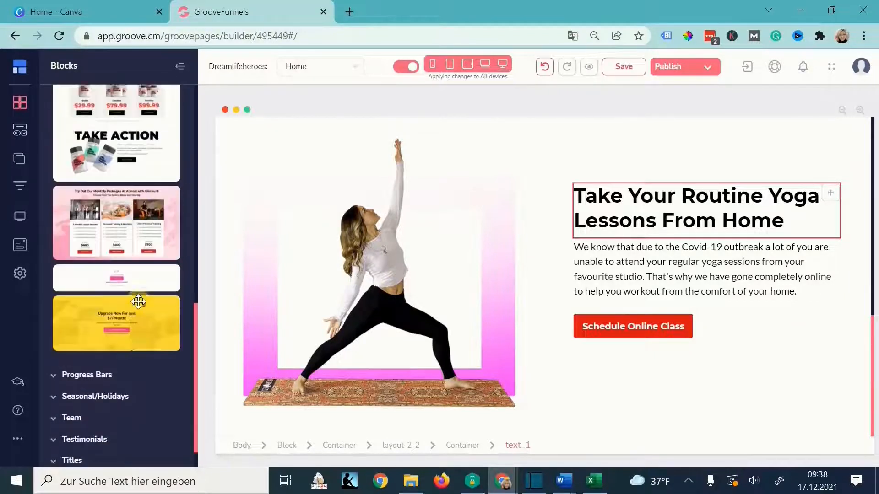
drag(101, 248, 471, 431)
click(90, 283)
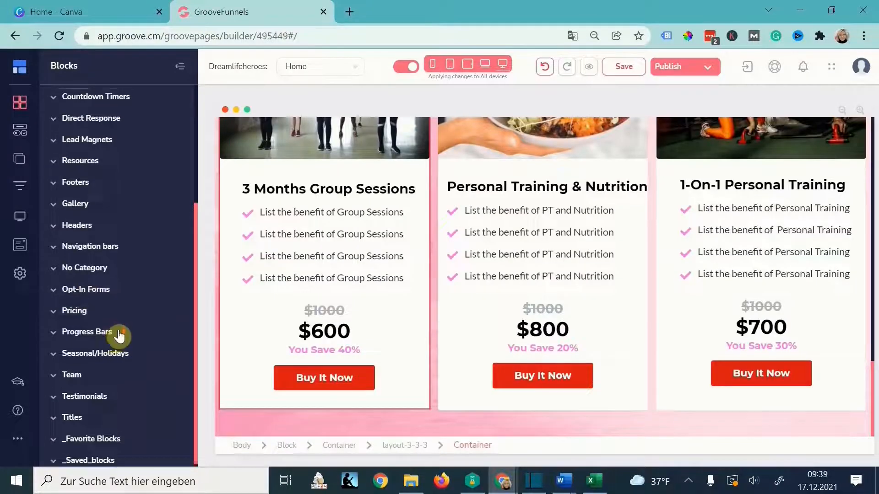
scroll(628, 291, up, 10)
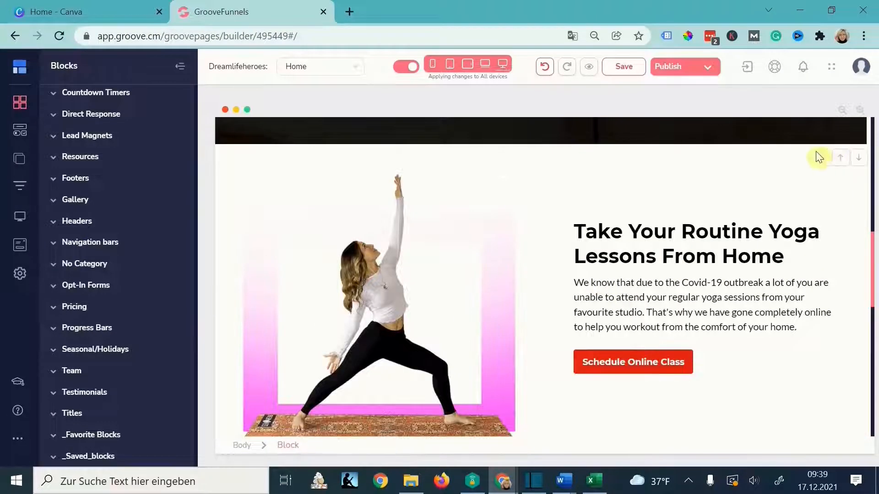
Duplicate the yoga lessons block and move the copy below the pink pricing block.
click(505, 161)
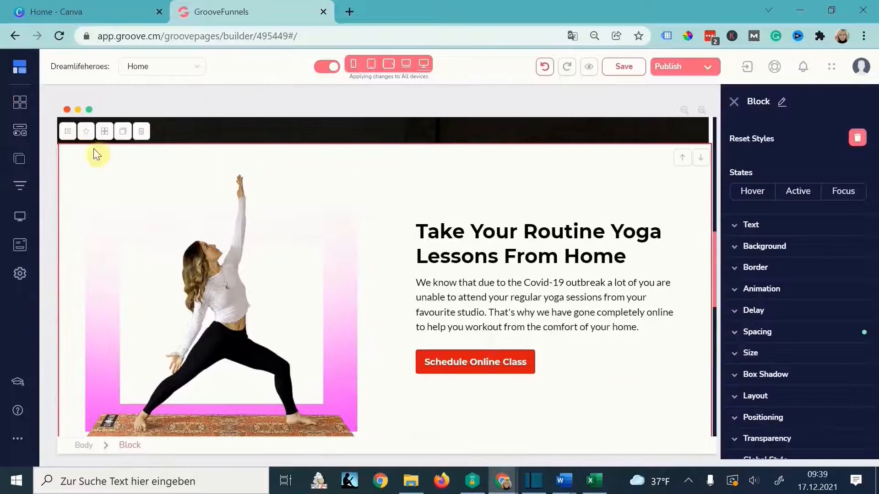
click(122, 136)
click(701, 143)
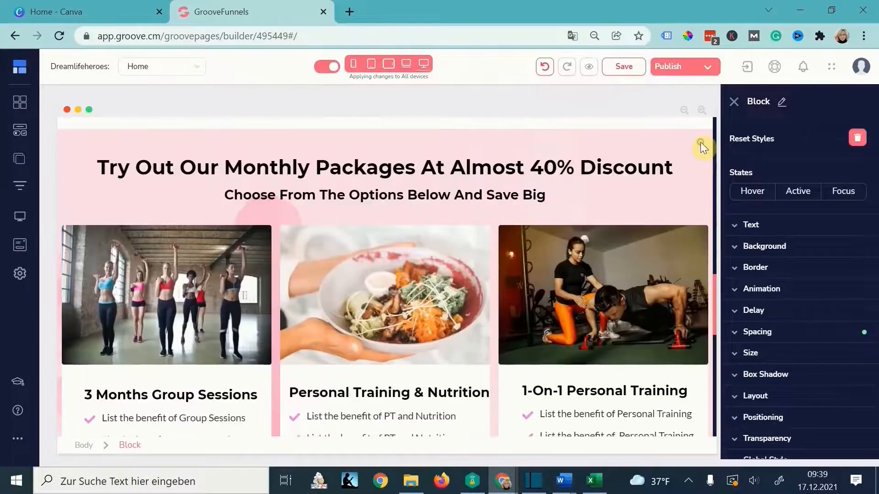
scroll(489, 291, up, 5)
Change the heading of the yoga block below the pricing section to "About".
scroll(420, 275, down, 6)
scroll(419, 282, down, 10)
triple_click(546, 201)
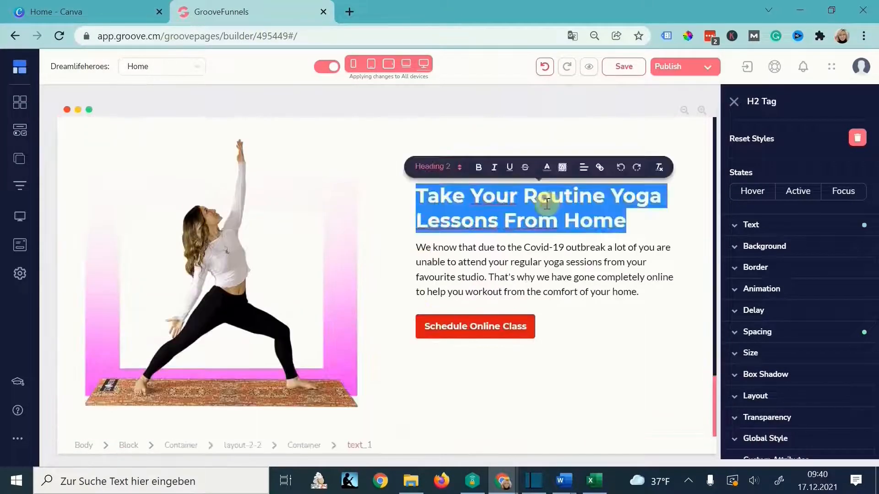
text(Ab)
Change the heading of the yoga block above the pricing section to "Dream Life Heroes".
scroll(494, 276, up, 19)
scroll(498, 276, down, 1)
triple_click(511, 204)
text(Dream Life He)
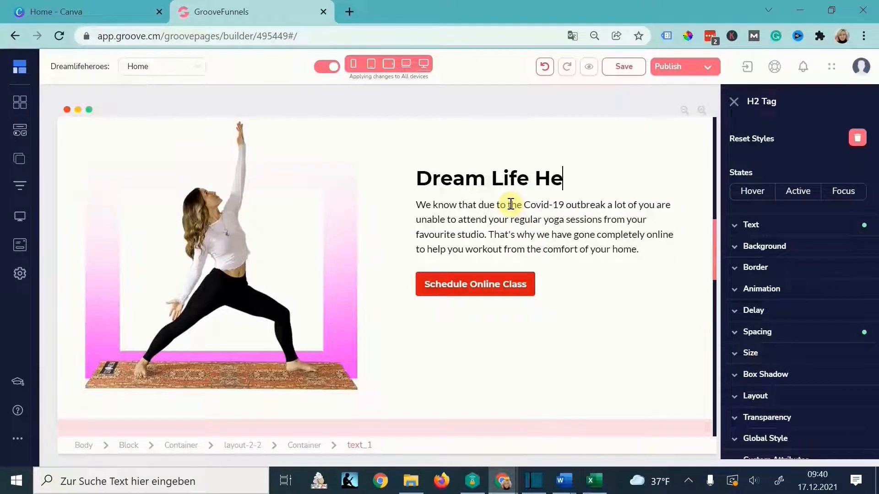
text(roe)
text(s)
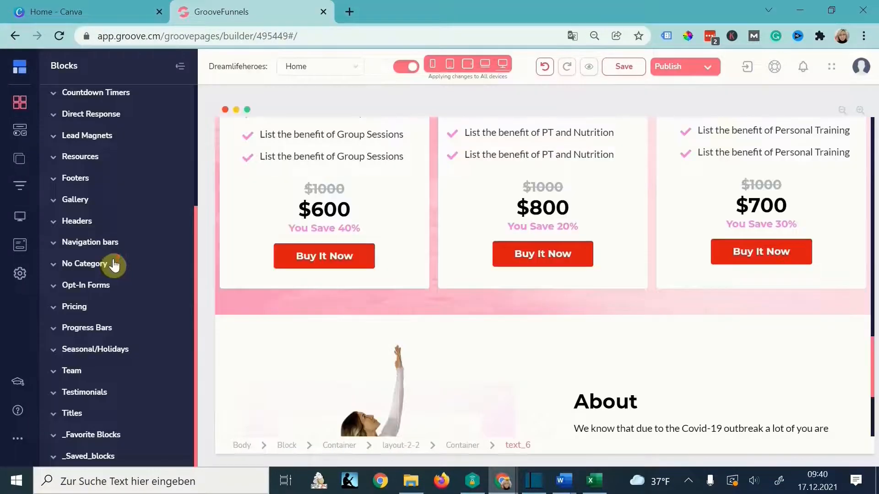
Add the dark footer block with logo, page link and social icons below the About block.
click(75, 178)
scroll(133, 269, down, 4)
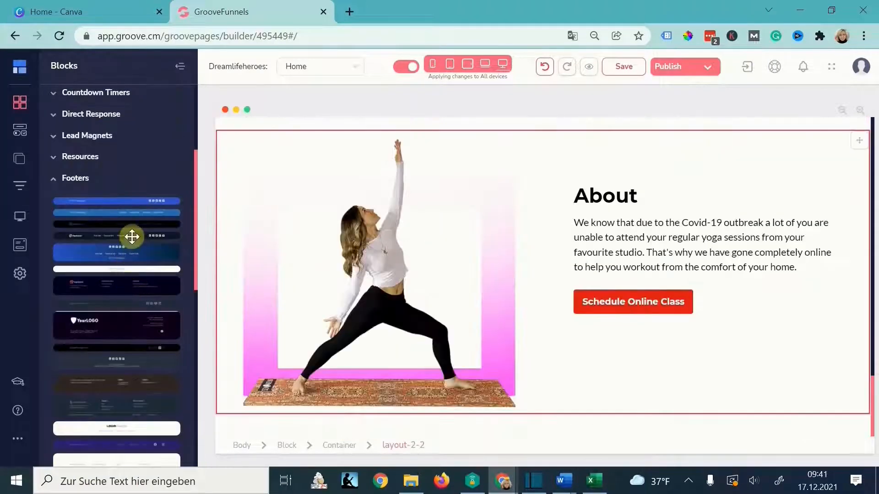
drag(131, 237, 501, 398)
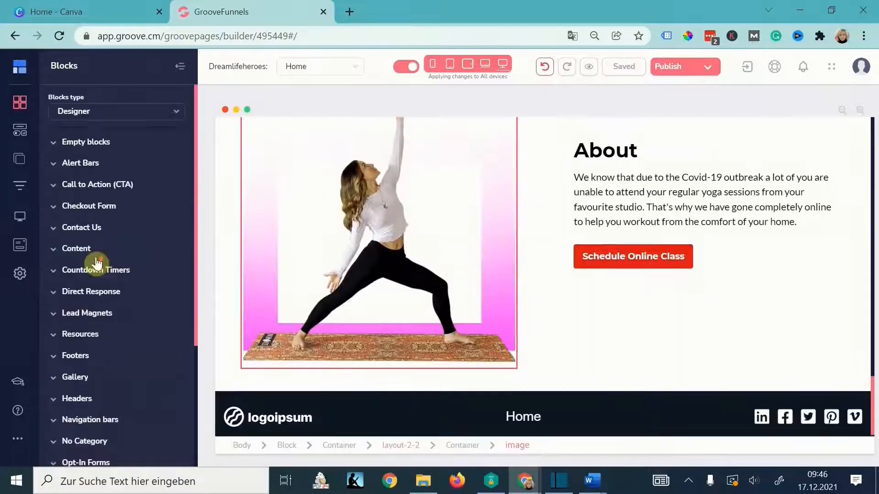
Clone the Home page within this site, with Primary Navigation as the destination.
scroll(388, 298, up, 20)
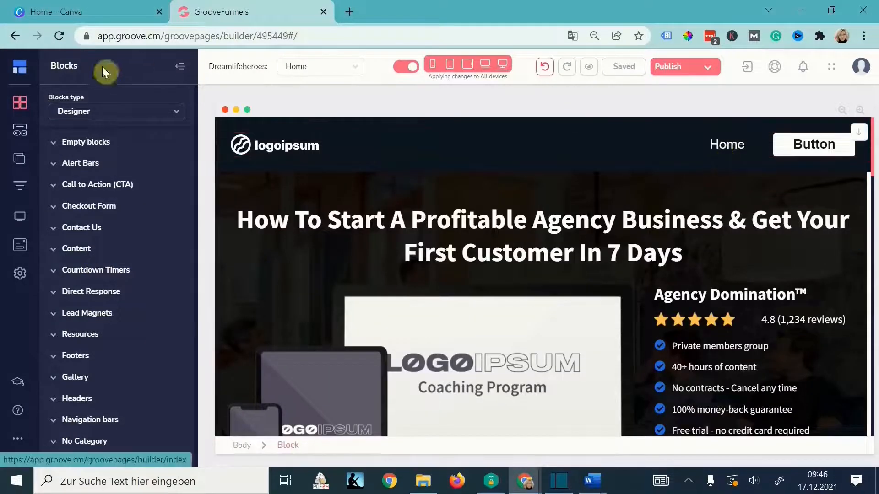
click(19, 158)
click(112, 132)
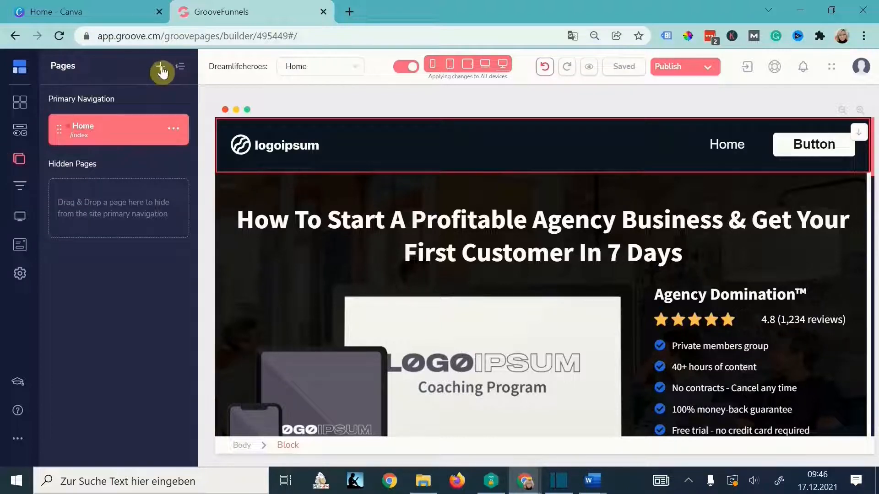
click(174, 129)
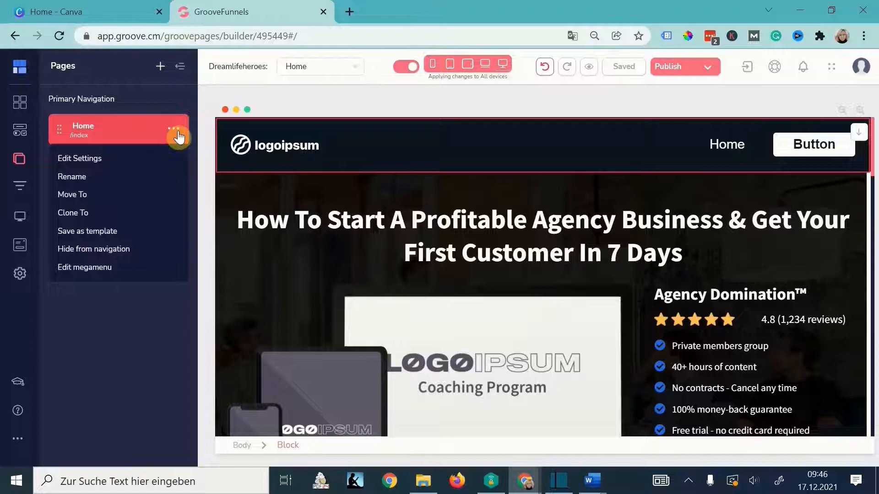
click(72, 215)
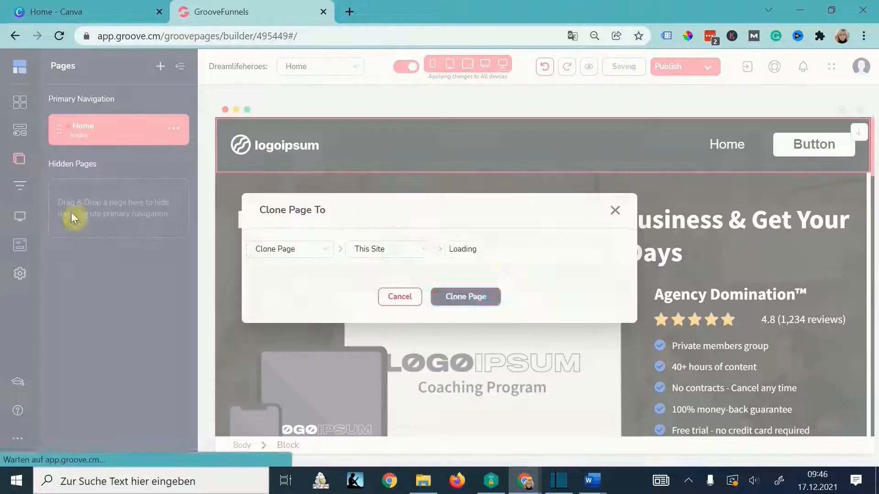
click(501, 253)
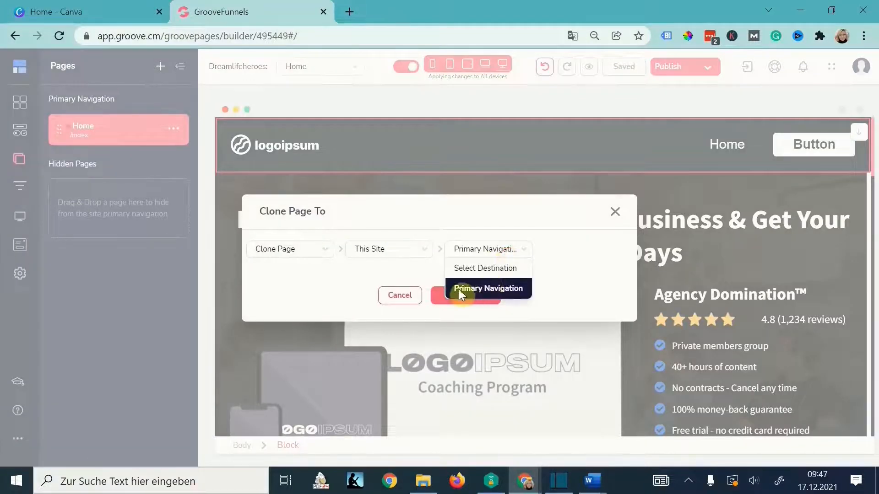
click(514, 289)
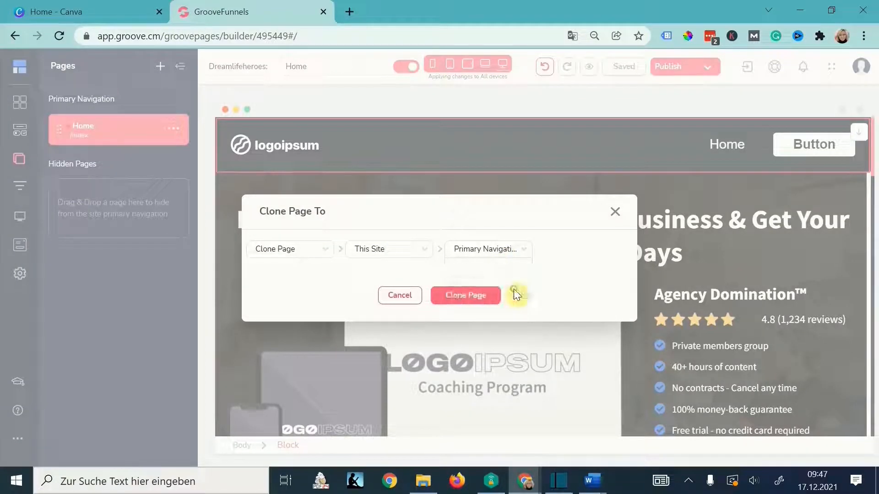
click(470, 296)
Rename the original index page as "Dream Life Projects" in its page settings.
click(173, 167)
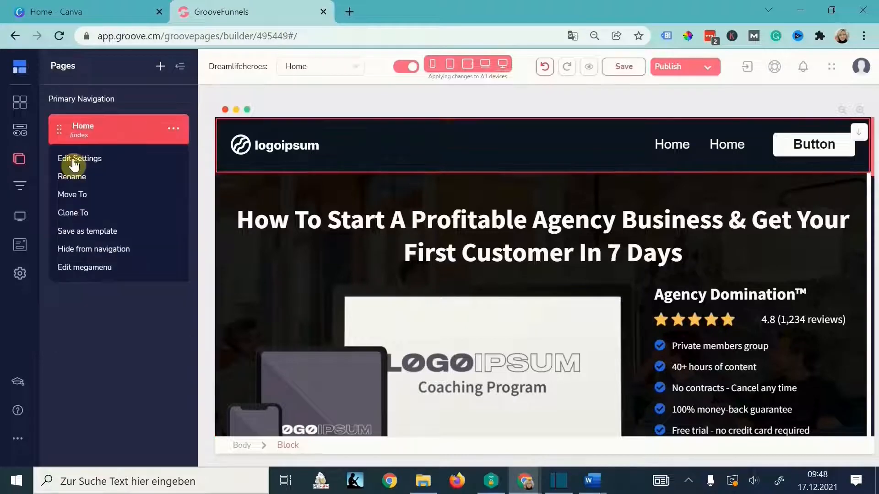
click(73, 160)
drag(90, 122, 26, 117)
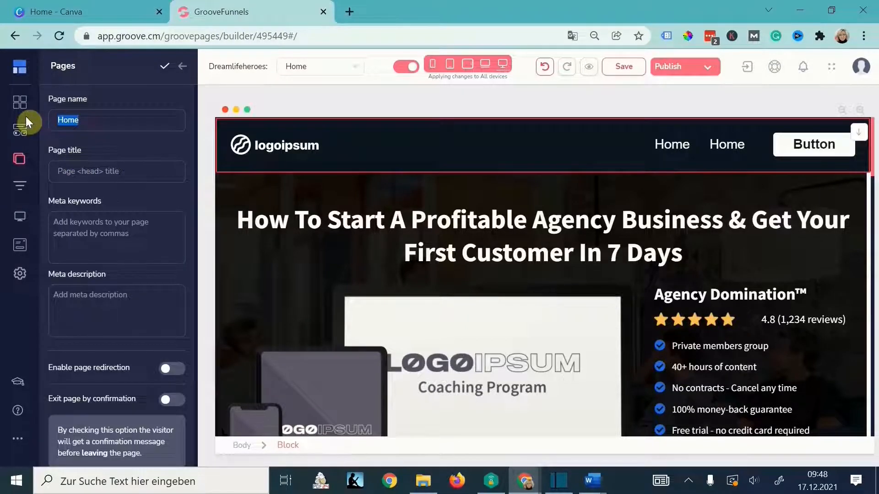
text(Dream Life Pro)
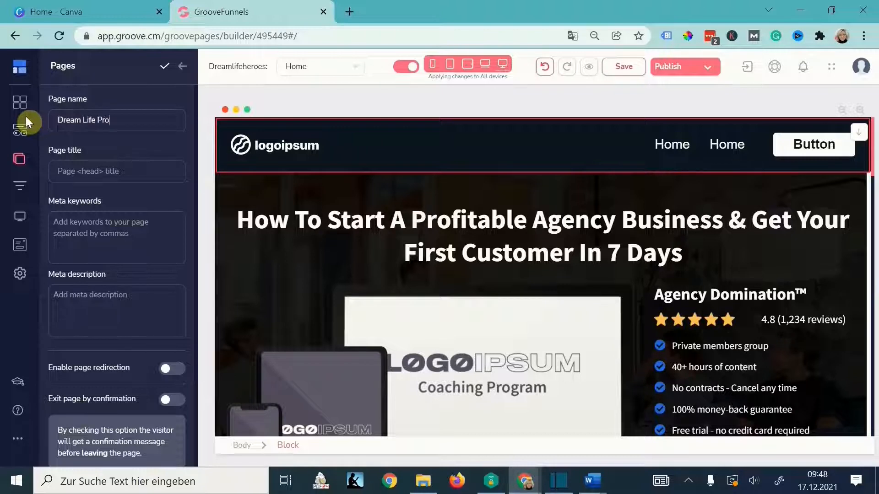
text(jects)
key(Return)
Name the cloned home page "Courses" and set its page URL to "courses".
click(173, 166)
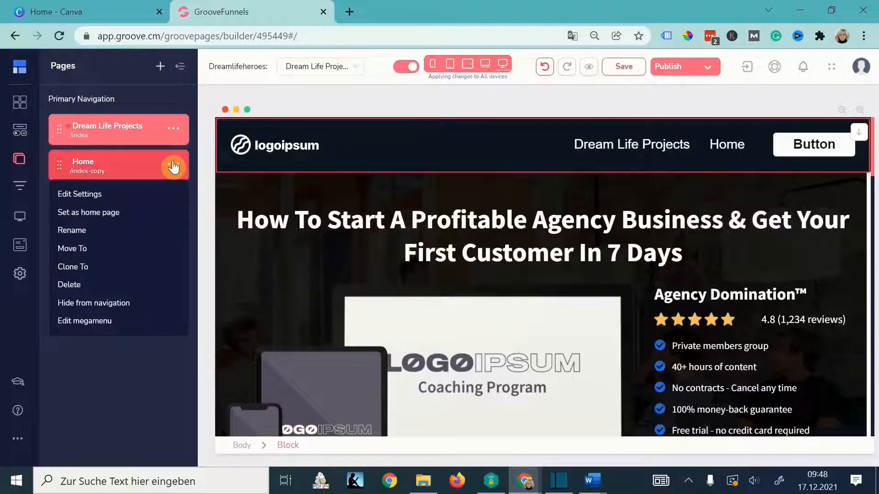
click(81, 194)
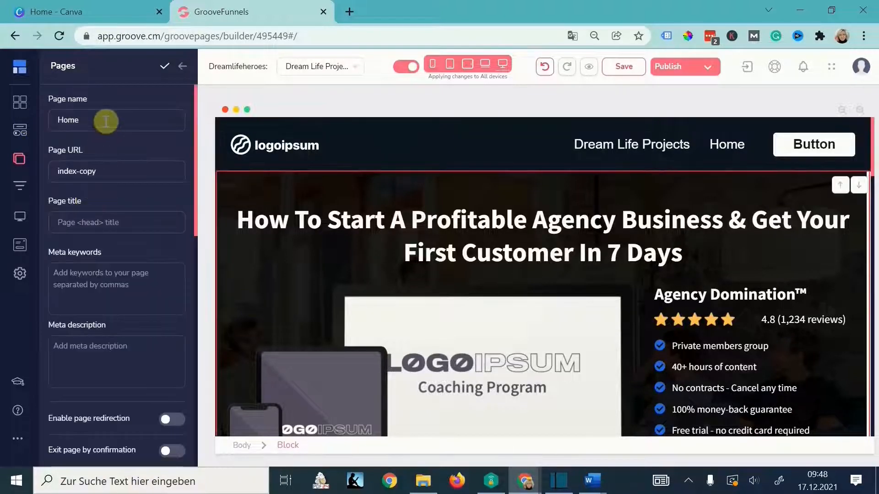
drag(105, 121, 29, 117)
text(Courses)
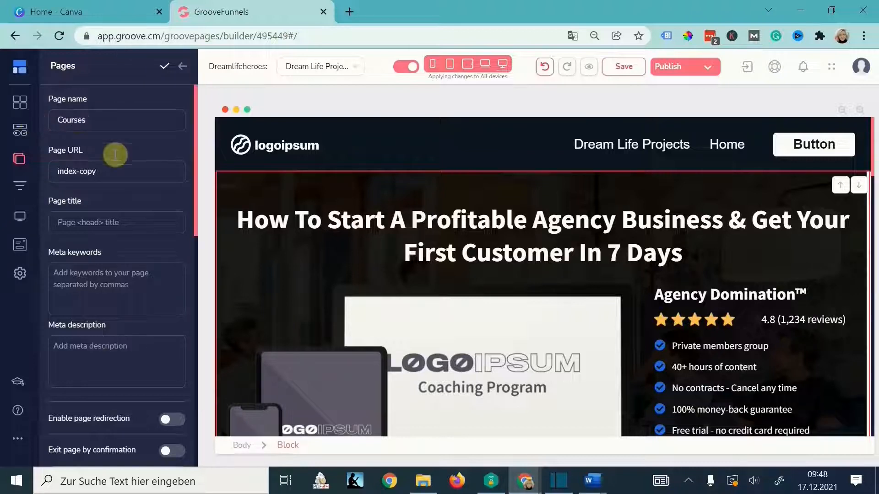
drag(112, 171, 20, 168)
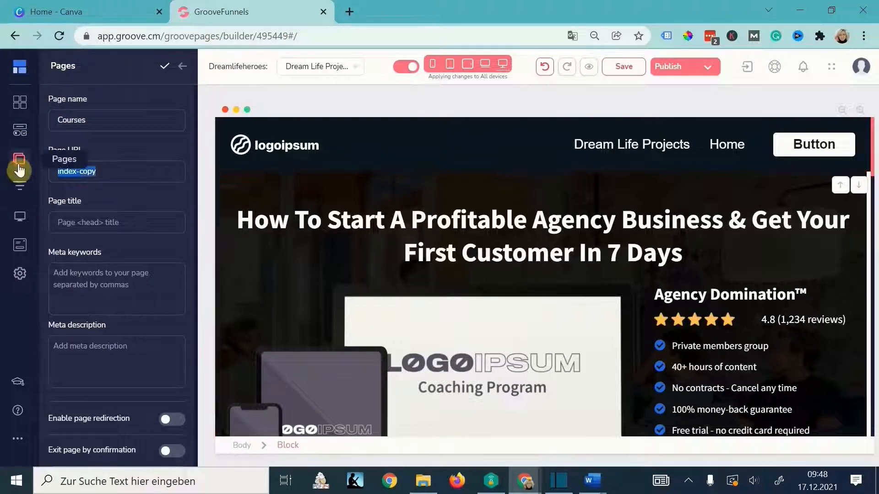
text(co)
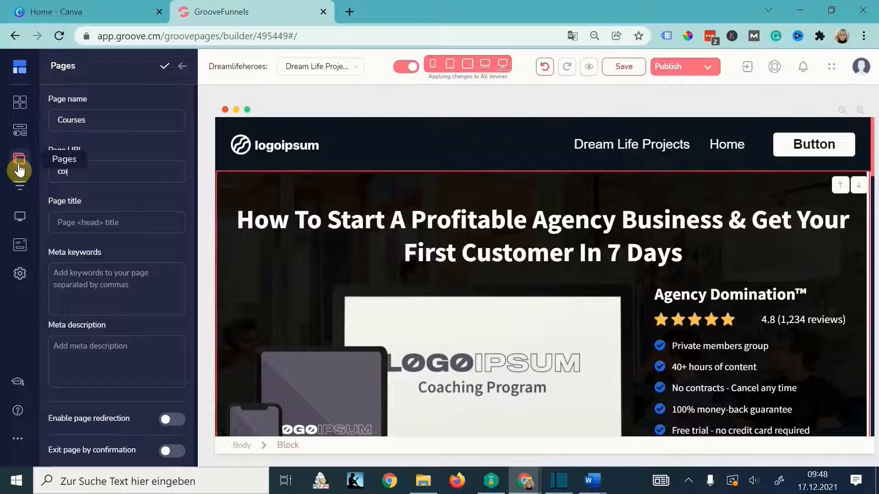
text(urses)
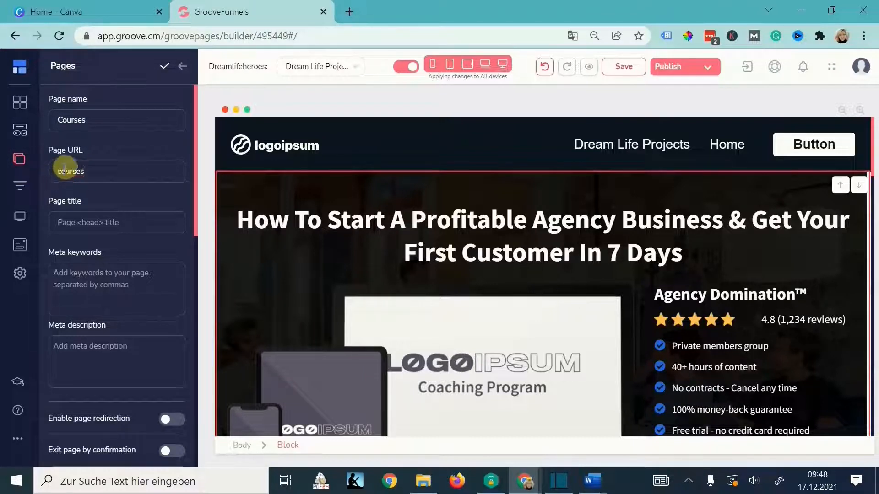
click(164, 66)
Clone the Courses page into the primary navigation of this site.
click(173, 164)
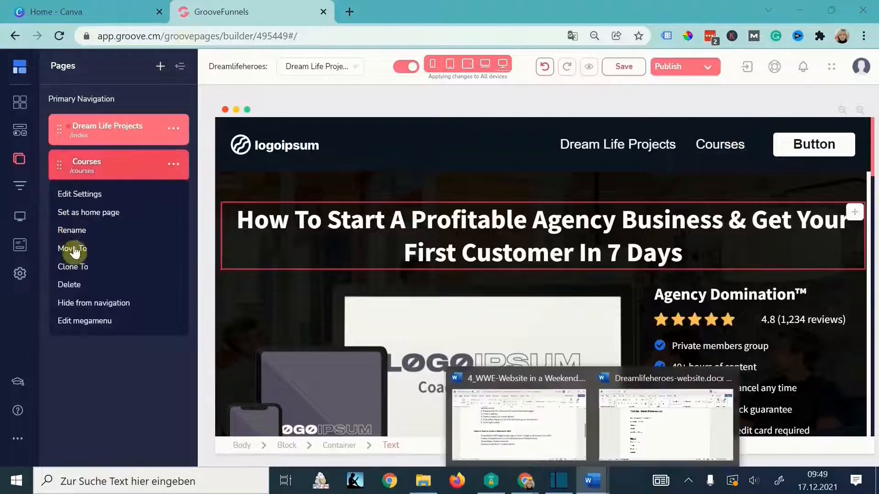
click(72, 271)
click(496, 251)
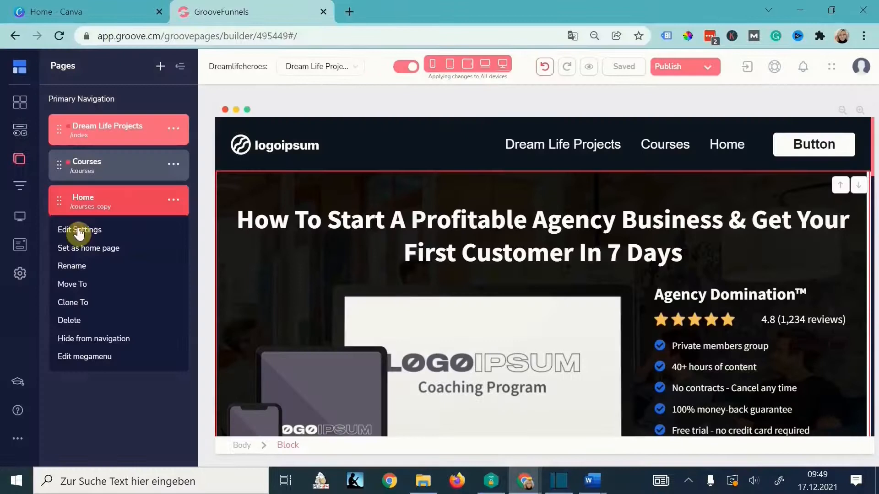
Name the copy of the Courses page "About" and set its page URL to "about".
click(79, 230)
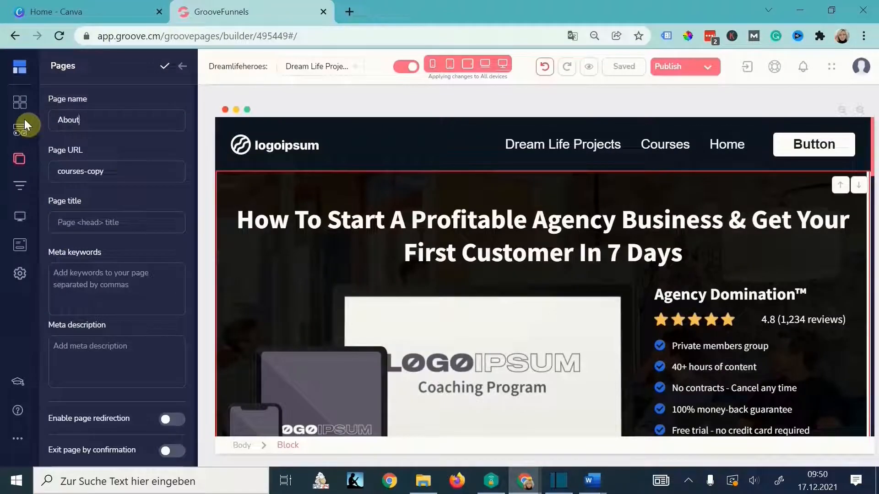
triple_click(131, 171)
text(about)
click(666, 143)
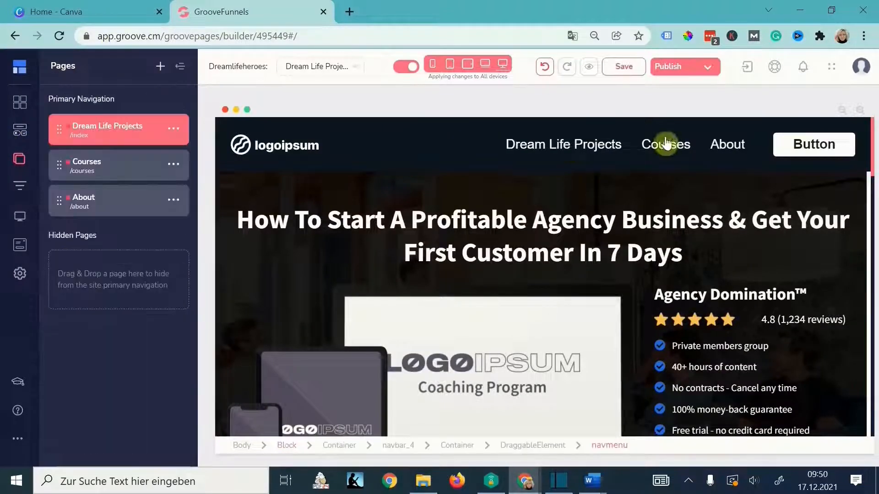
click(736, 154)
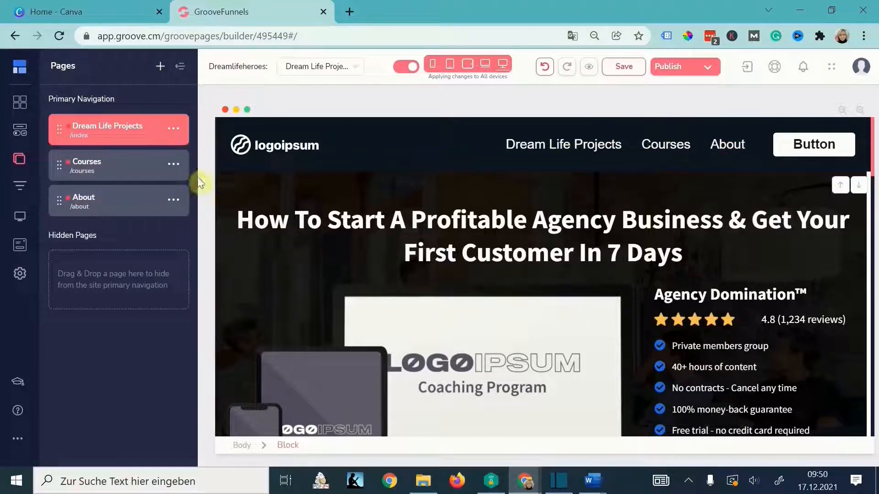
Try moving the About page to the hidden pages and nesting the Courses page beneath About.
drag(118, 197, 121, 271)
drag(87, 201, 98, 337)
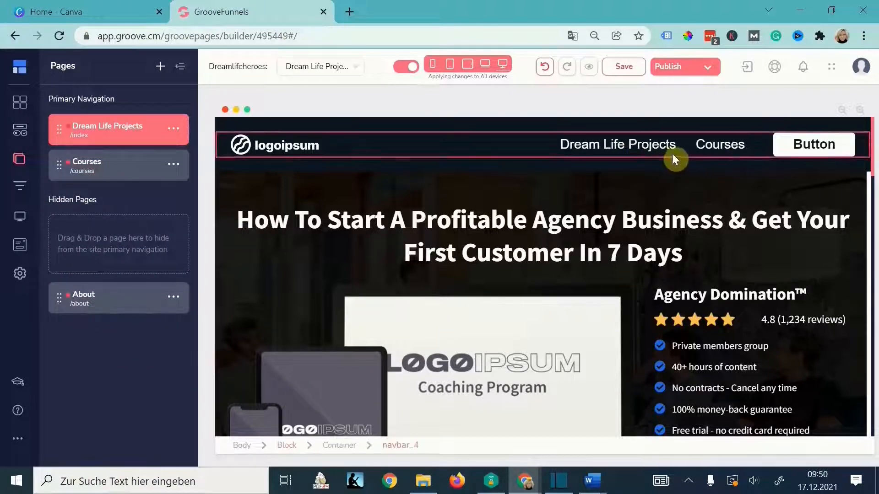
drag(55, 165, 90, 215)
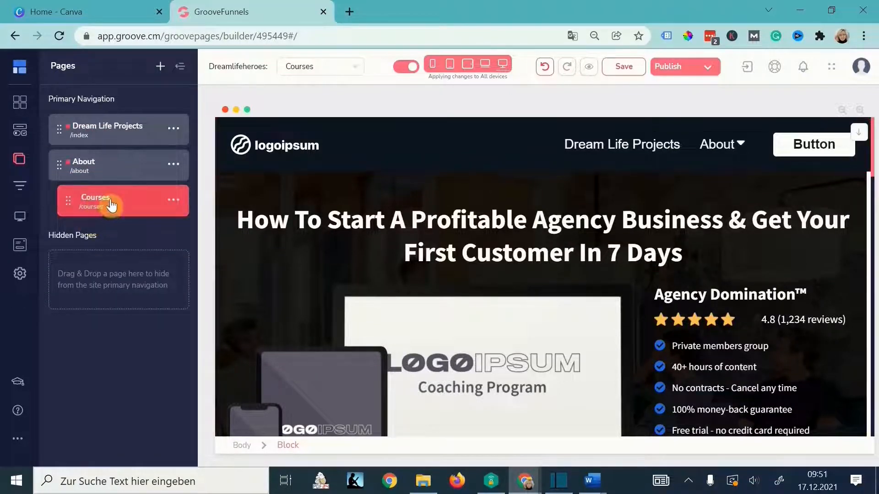
mouse_move(737, 145)
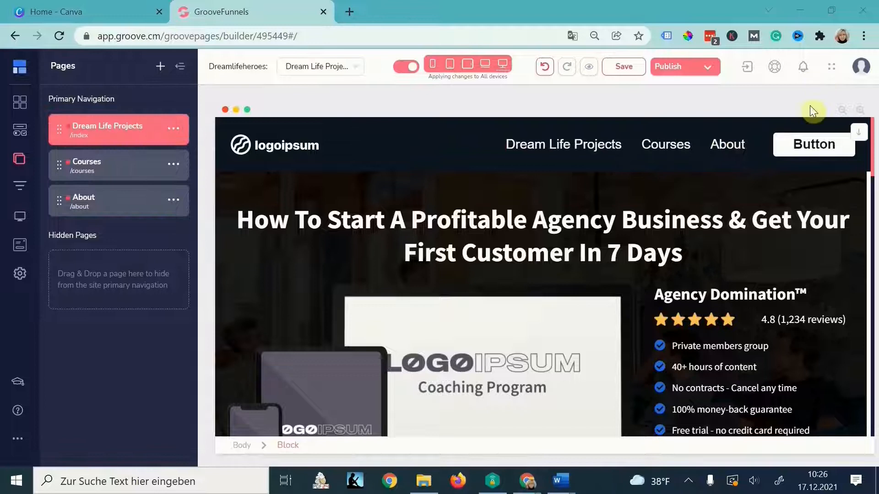
Set the main label of the navigation bar's white button to "Start Here" and update it.
click(793, 151)
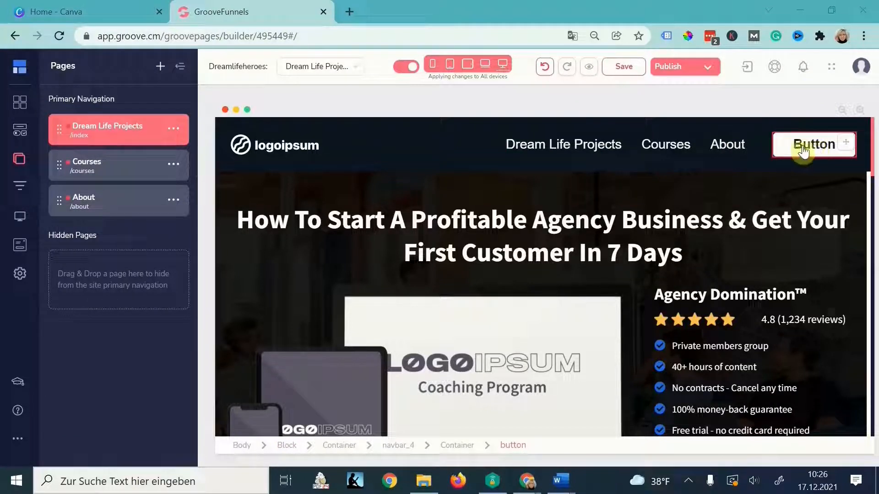
click(815, 147)
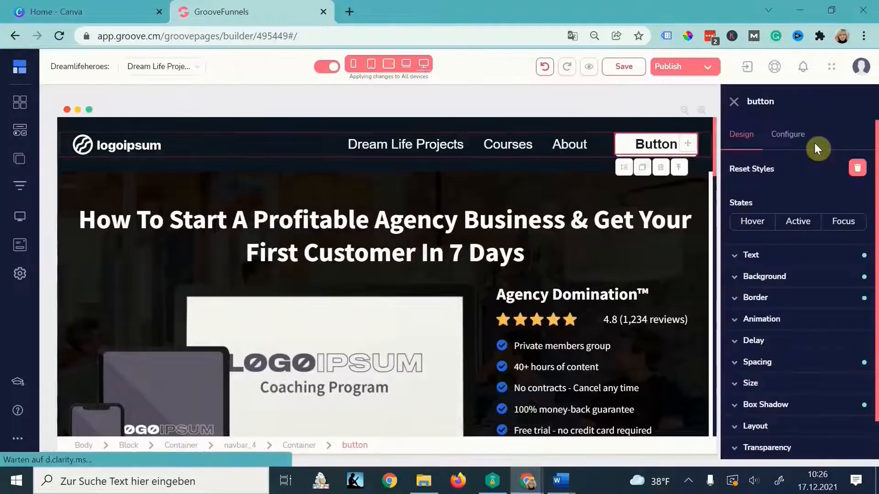
click(793, 136)
double_click(799, 187)
text(Start Here)
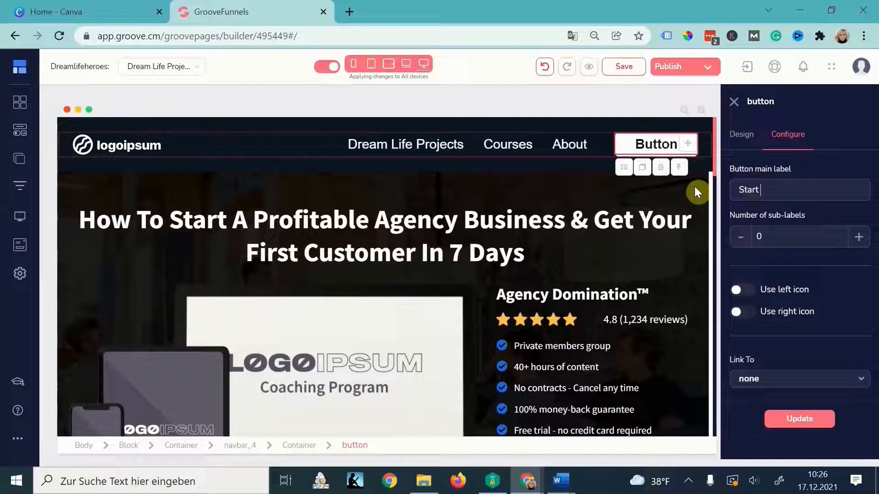
click(814, 423)
click(735, 108)
Clone the About page into the primary navigation of this site.
click(19, 159)
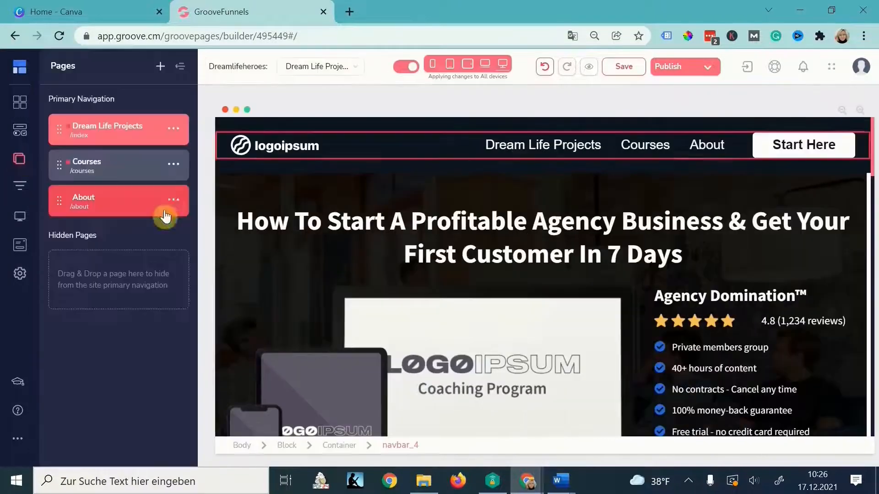
click(173, 203)
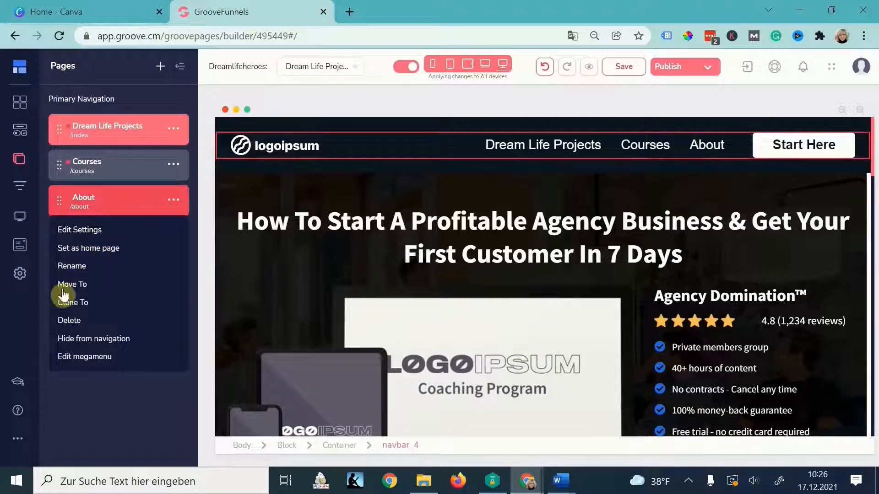
click(73, 303)
click(369, 249)
click(365, 270)
click(513, 249)
click(482, 290)
click(466, 297)
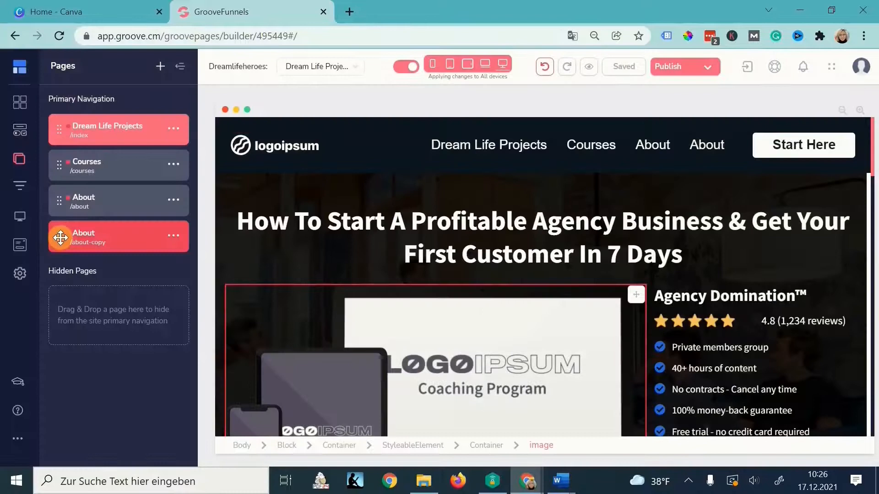
Move the copy of the About page to the hidden pages, name it "Start Here" and set its page URL to "start-here".
drag(59, 243, 64, 329)
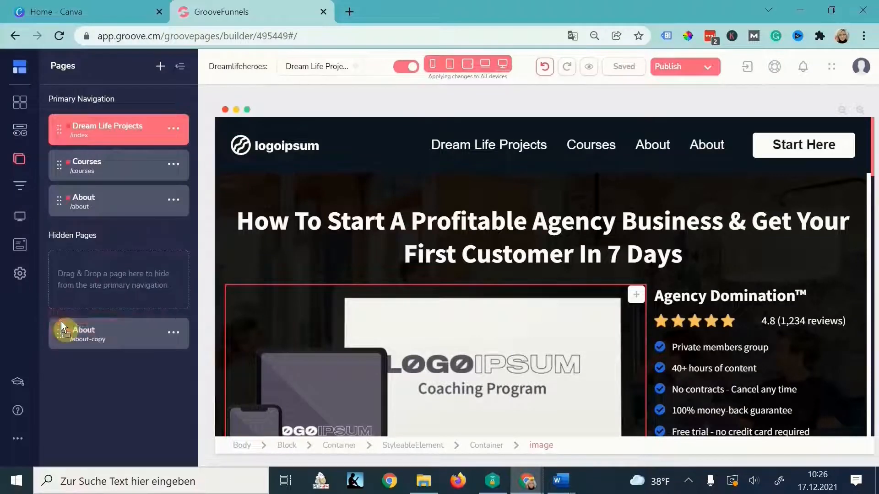
click(173, 334)
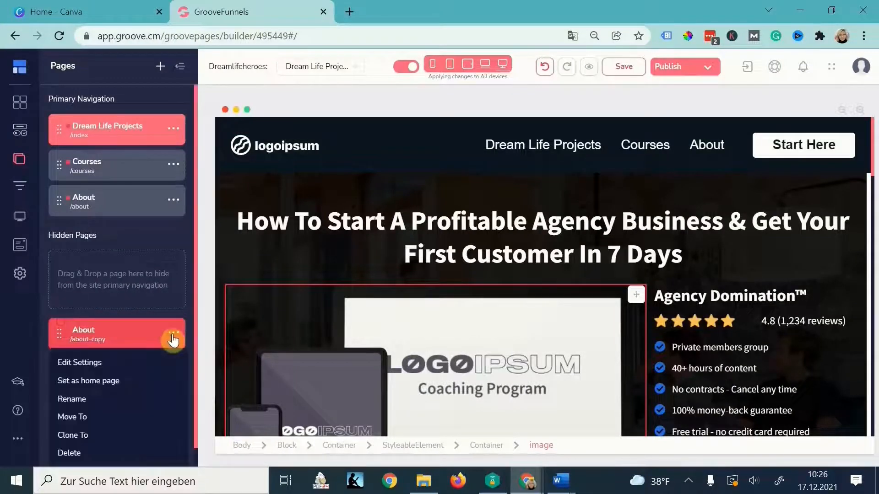
click(72, 361)
double_click(132, 121)
text(Start Here)
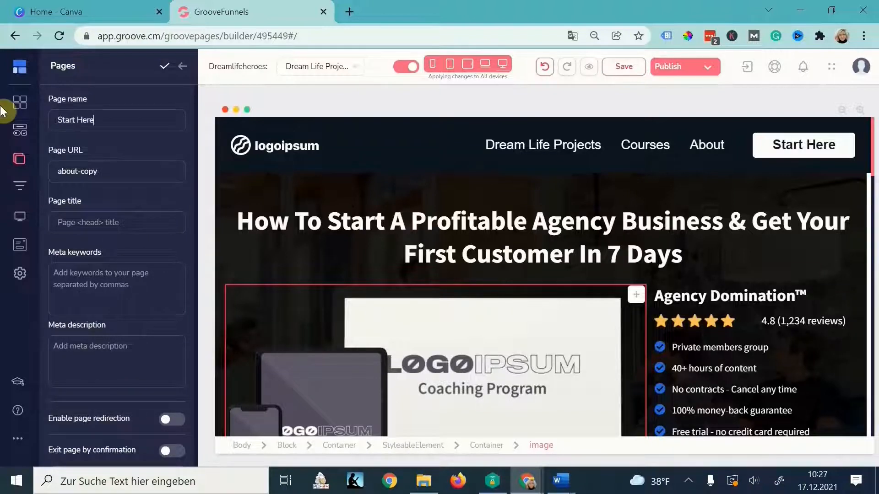
key(Tab)
text(st)
click(164, 66)
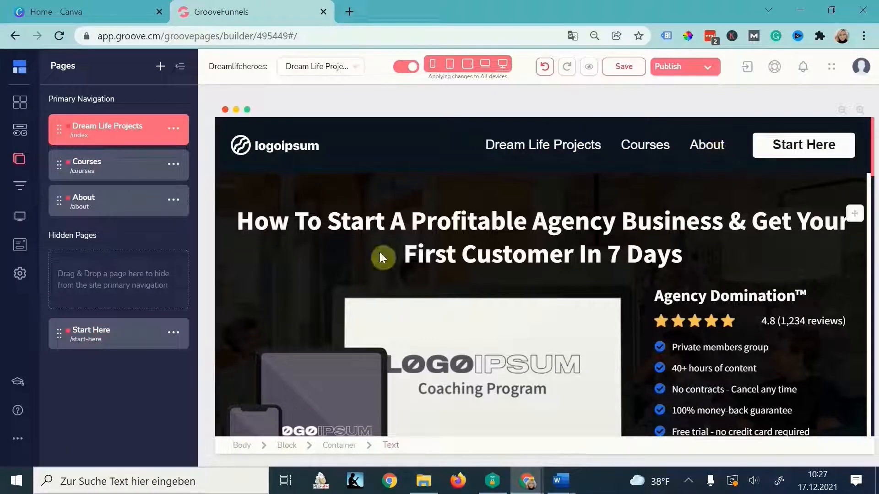
Check the planned footer pages in the Word document, and clone the Start Here page into this site's primary navigation in GroovePages.
scroll(385, 255, down, 10)
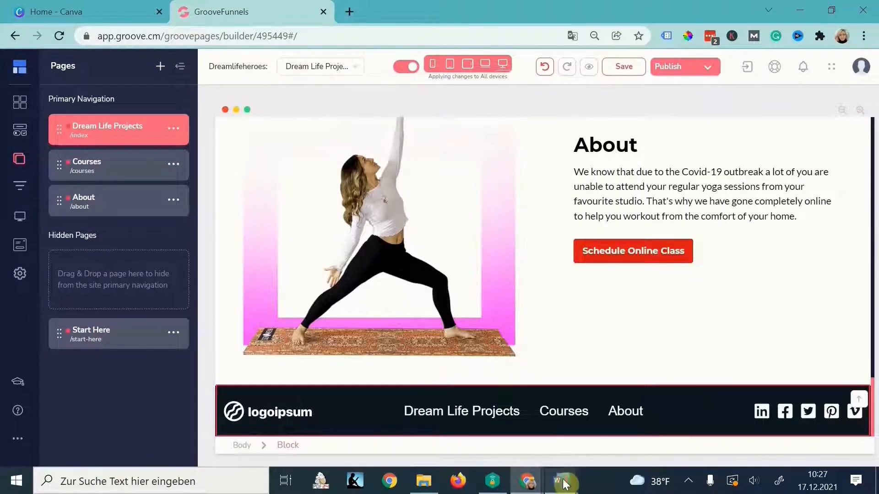
mouse_move(566, 484)
click(627, 435)
scroll(230, 353, down, 3)
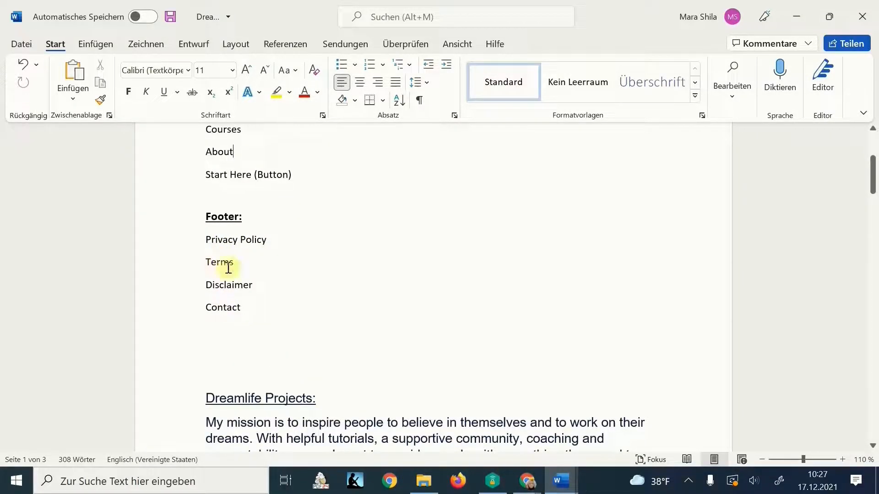
click(527, 482)
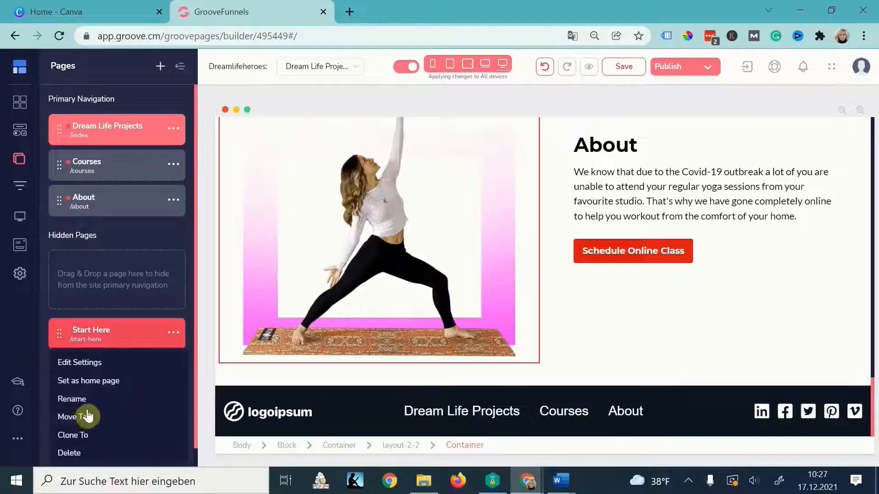
click(74, 436)
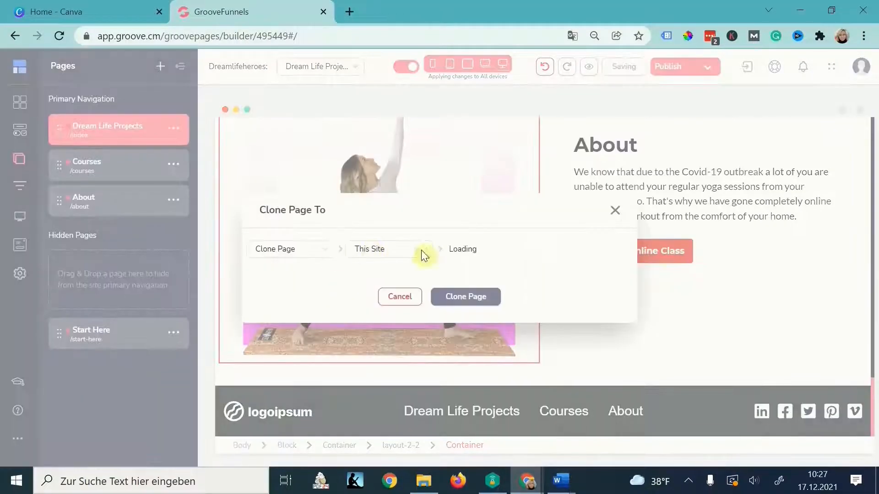
click(507, 253)
click(476, 289)
click(469, 295)
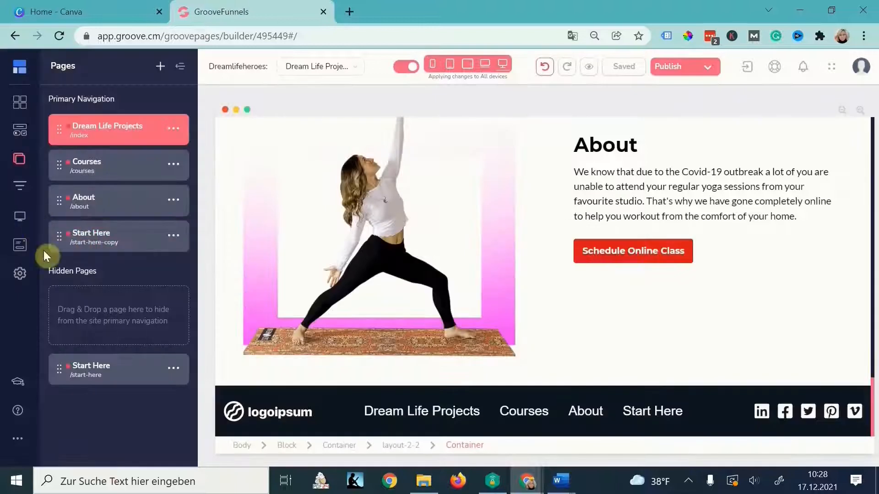
Move the Start Here copy to the hidden pages, name it "Privacy Policy" and set its page URL to "privacy-policy".
drag(52, 250, 62, 294)
drag(58, 245, 53, 390)
click(176, 368)
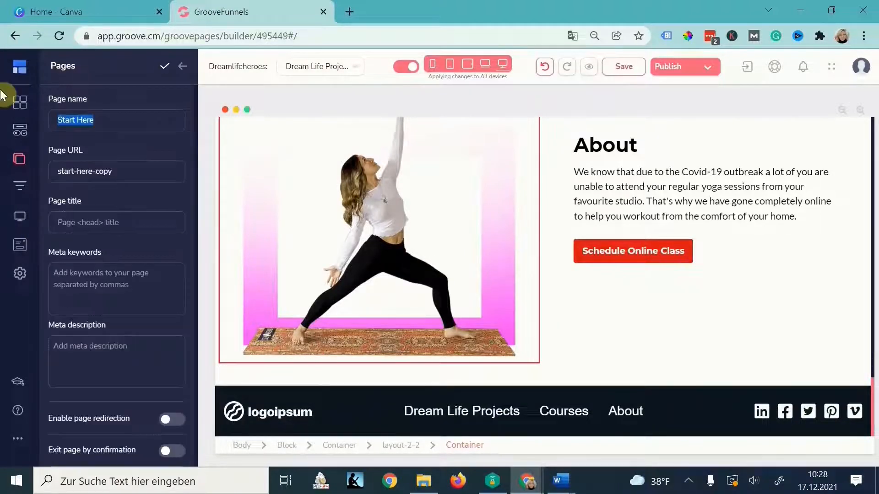
key(Tab)
text(priva)
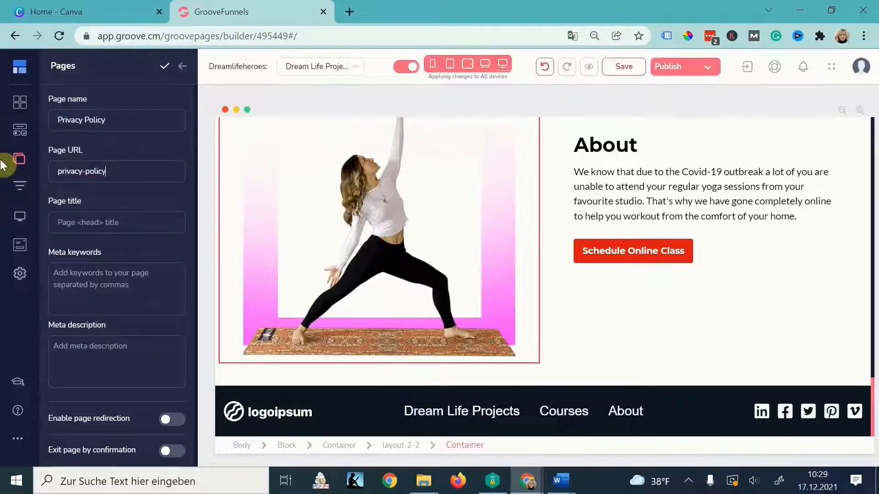
click(164, 66)
Clone the Privacy Policy page into the primary navigation of this site.
click(172, 371)
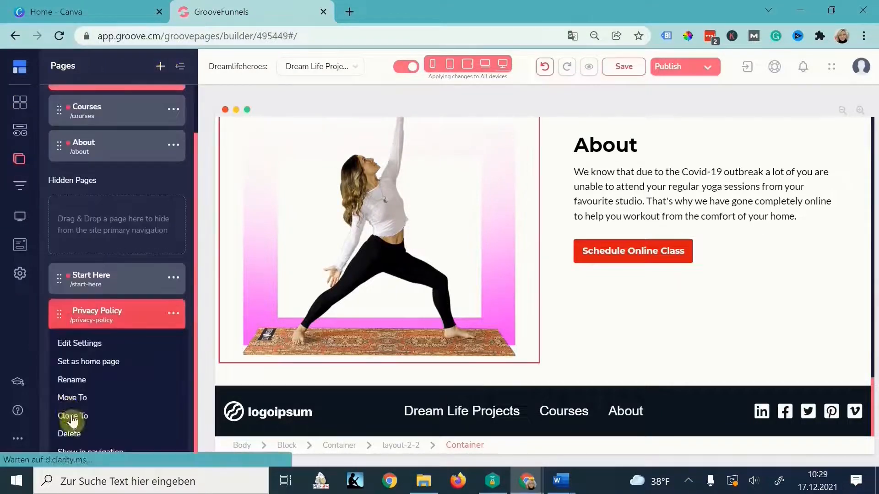
click(73, 416)
click(515, 253)
click(469, 291)
click(467, 293)
Move the Privacy Policy copy to the hidden pages, name it "Terms & Conditions" and set its page URL to "terms".
drag(45, 390, 57, 415)
click(173, 403)
click(86, 434)
drag(98, 120, 29, 117)
text(Terms & Conditions)
drag(128, 172, 0, 160)
text(terms)
click(164, 66)
Clone the Terms & Conditions page into the primary navigation of this site.
click(173, 403)
click(70, 406)
click(486, 249)
click(486, 293)
click(475, 295)
Move the Terms & Conditions copy to the hidden pages, name it "Disclaimer" and set its page URL to "disclaimer".
mouse_move(59, 237)
mouse_down()
mouse_move(60, 402)
mouse_move(78, 440)
mouse_up()
click(174, 438)
scroll(115, 403, down, 3)
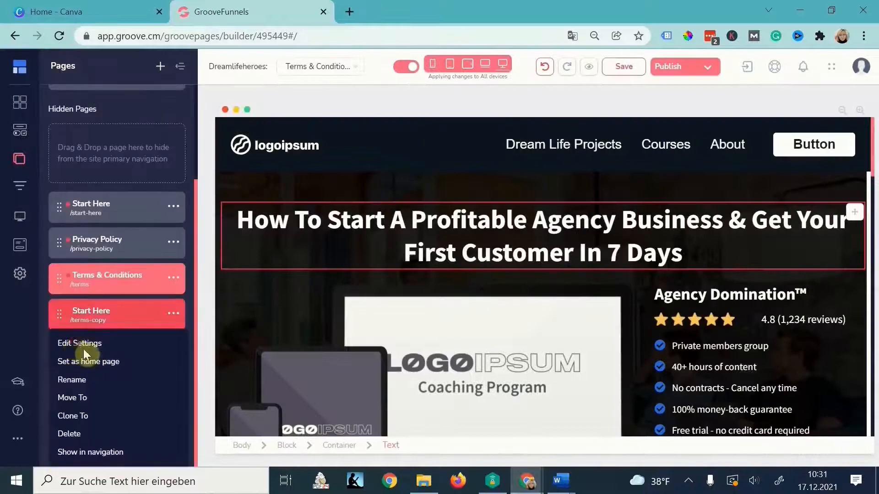
click(83, 345)
drag(97, 120, 2, 122)
text(Disclaimer)
click(164, 66)
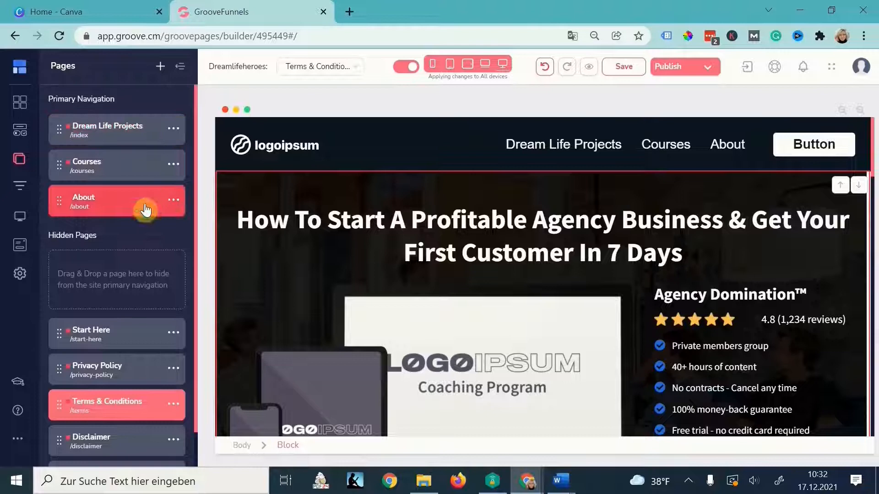
Open the Start Here page for editing and select the navigation menu in its footer.
scroll(185, 293, down, 1)
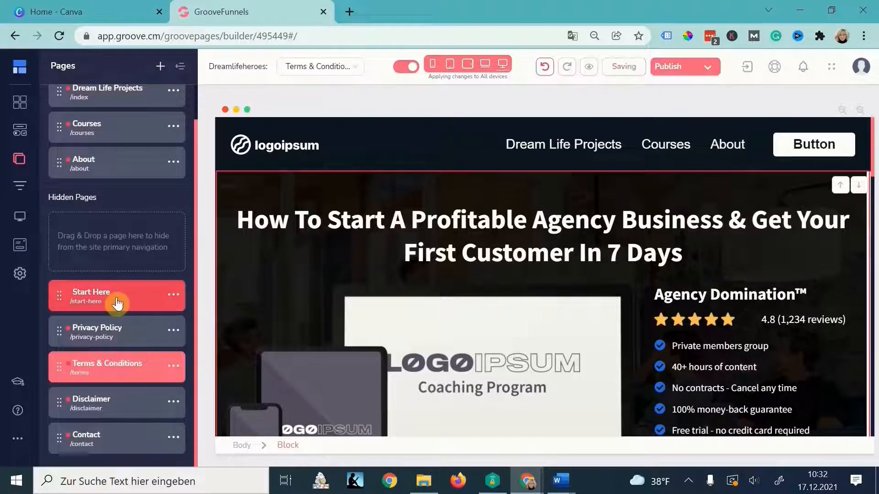
click(147, 311)
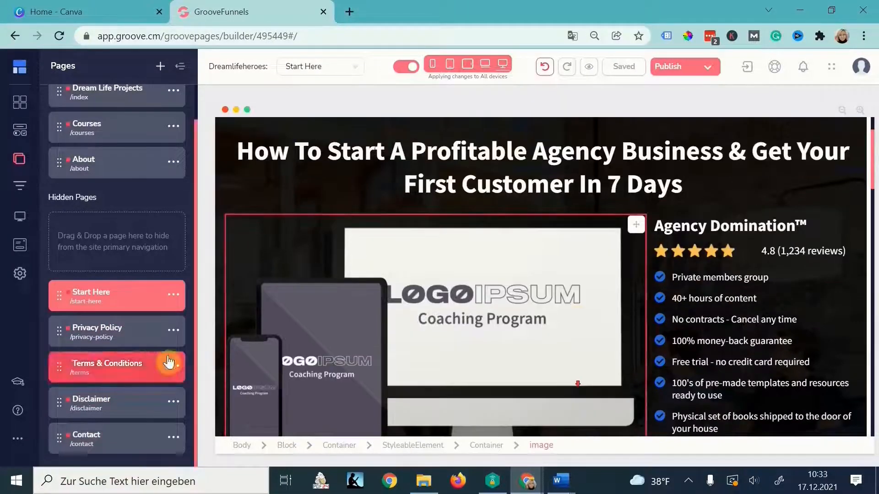
scroll(589, 326, down, 15)
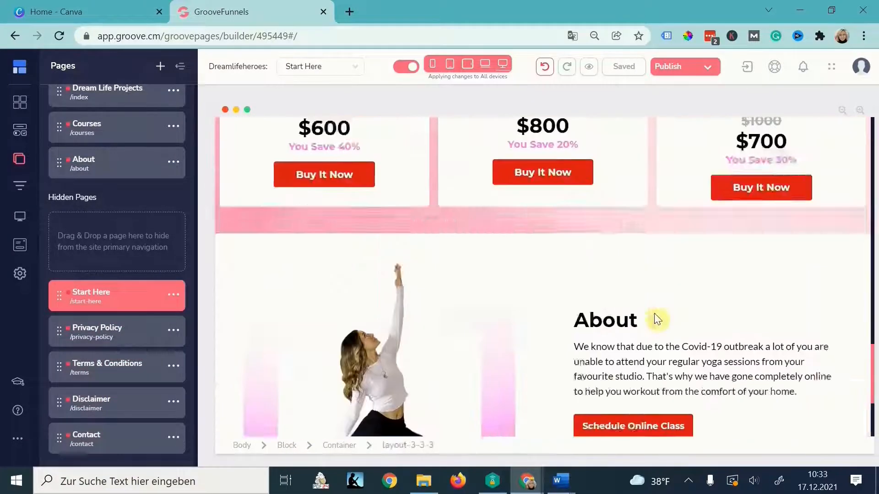
scroll(655, 319, down, 3)
scroll(141, 109, up, 1)
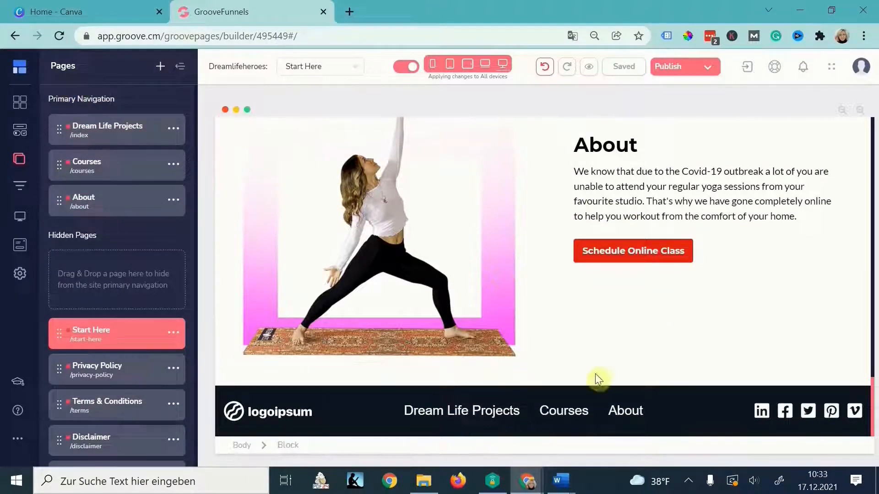
click(654, 410)
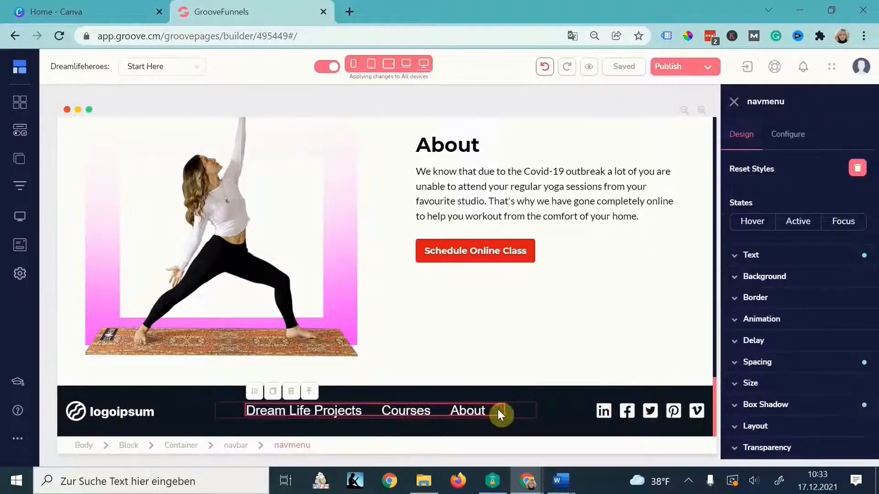
Exclude the Dream Life Projects, Courses and About pages from the footer navigation menu.
click(784, 138)
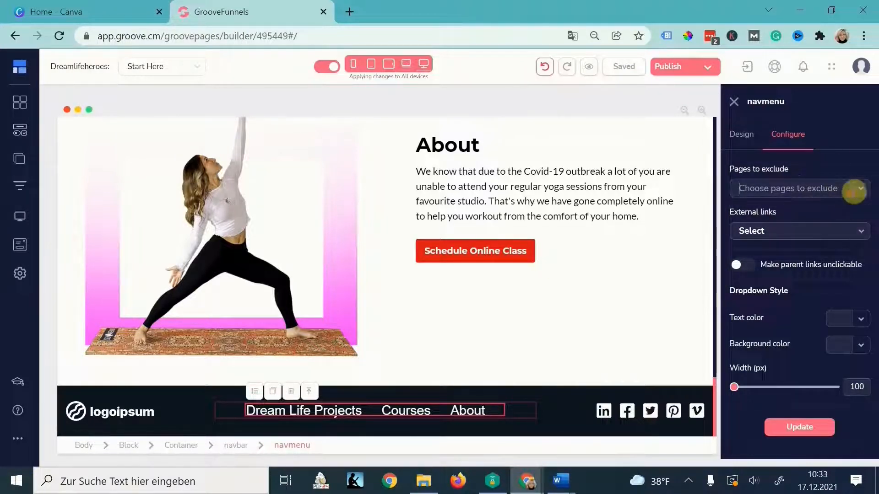
click(854, 191)
click(820, 210)
click(803, 232)
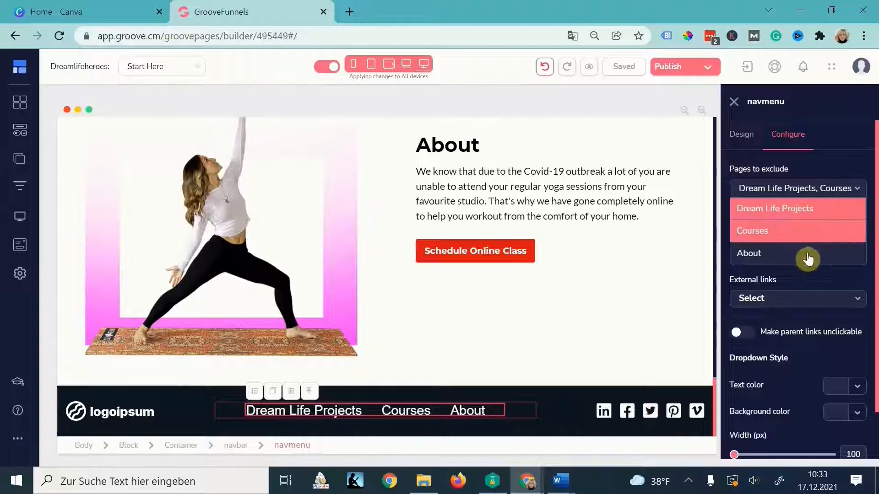
click(808, 256)
click(867, 177)
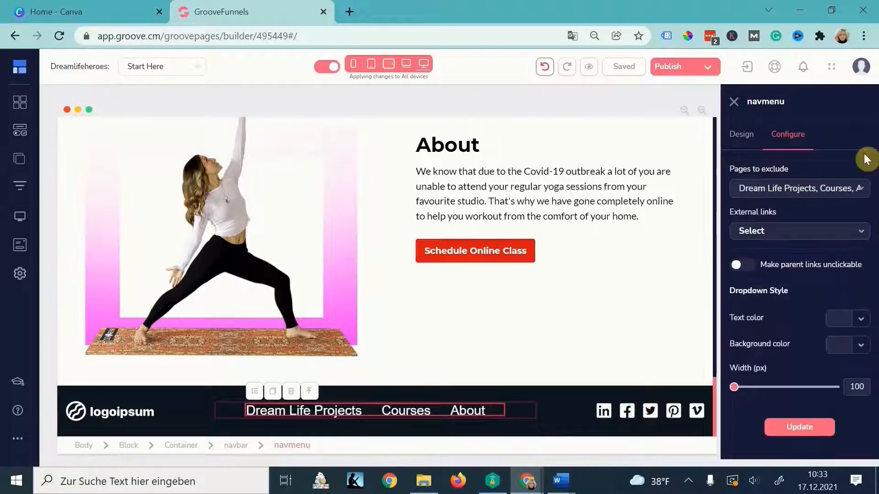
Set the footer menu's external links to 4 and label link 1 "Privacy Policy".
click(847, 233)
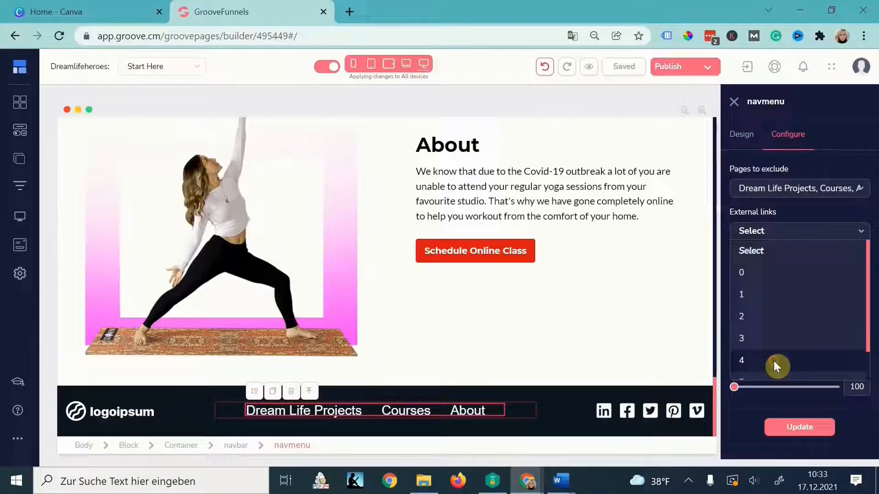
click(774, 360)
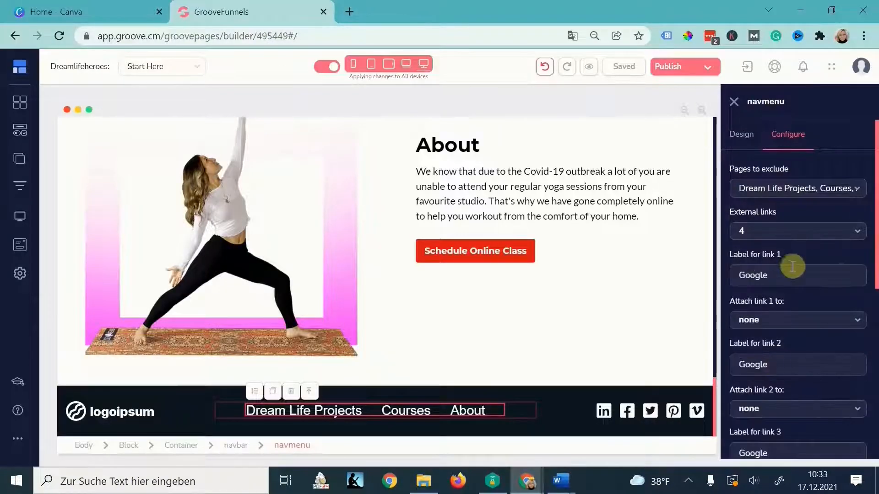
double_click(841, 275)
scroll(798, 315, down, 2)
text(Pr)
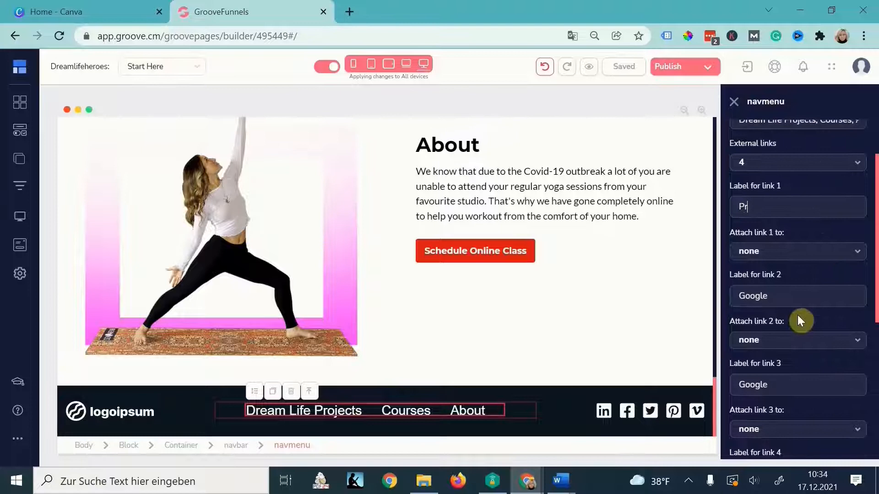
text(ivacy Policy)
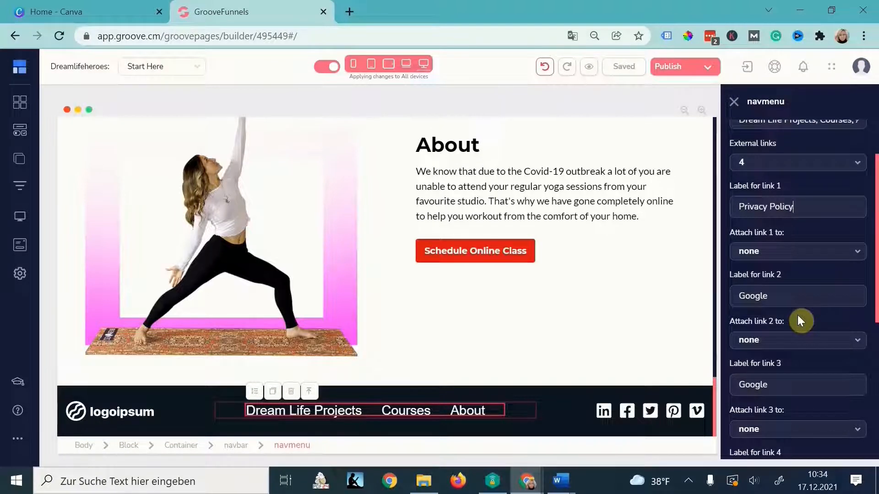
Attach link 1 of the footer menu to the Privacy Policy page.
click(797, 251)
click(761, 311)
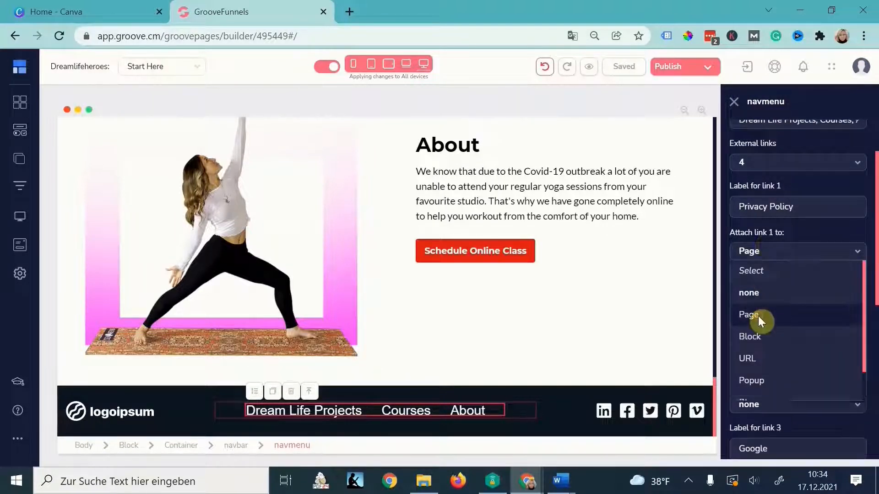
click(769, 293)
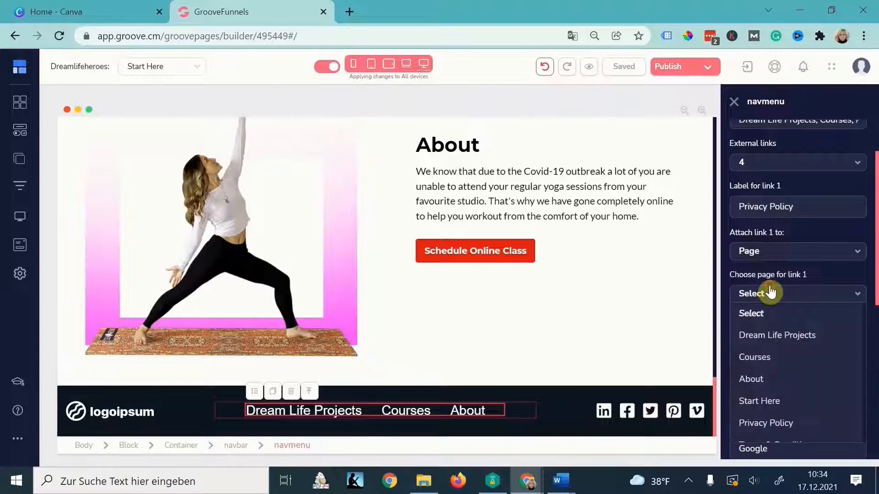
scroll(765, 371, down, 2)
click(760, 365)
Label link 2 of the footer menu "Terms & Conditions" and attach it to the Terms & Conditions page.
drag(773, 291, 679, 291)
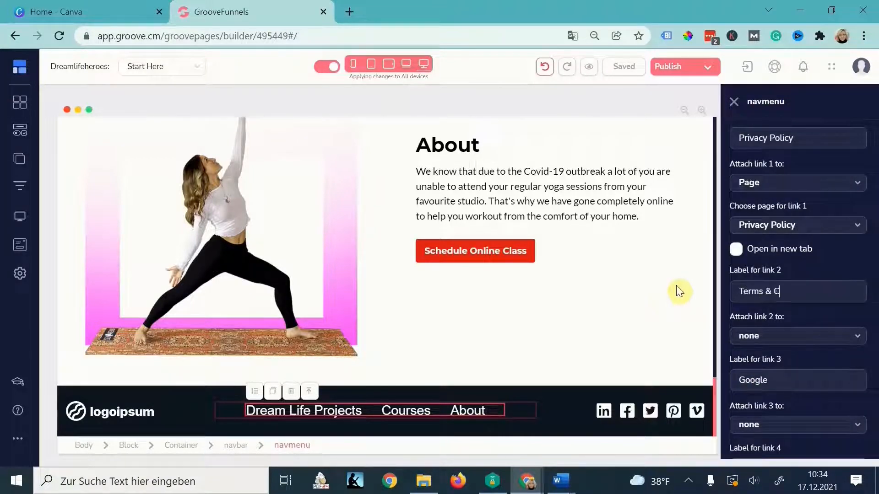
click(778, 335)
click(760, 399)
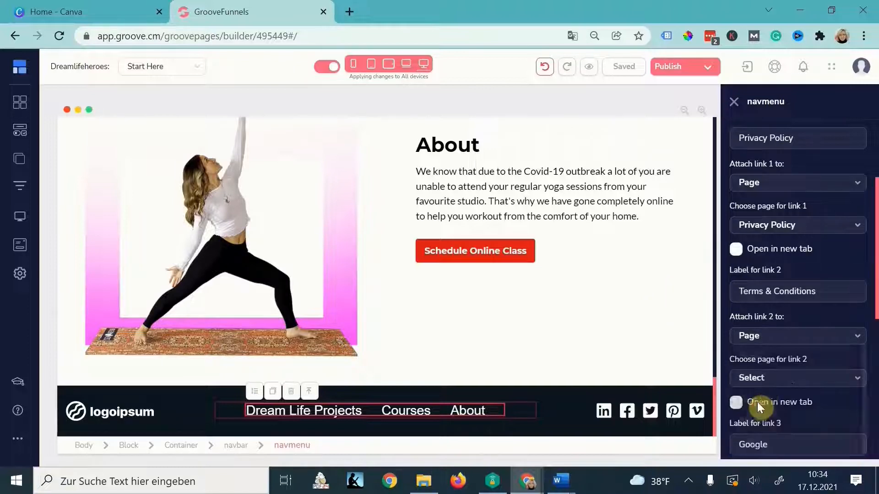
scroll(759, 389, down, 3)
click(783, 240)
scroll(792, 358, down, 2)
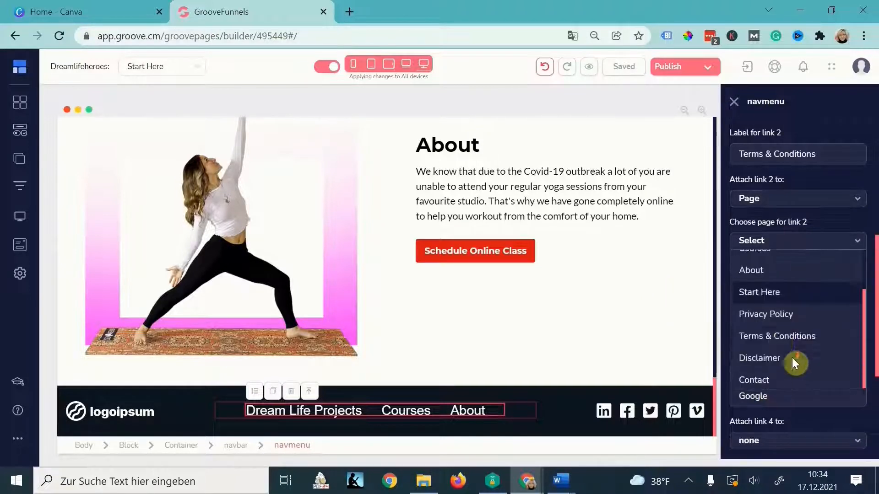
click(781, 336)
Label link 3 of the footer menu "Disclaimer" and attach it to the Disclaimer page.
drag(775, 308, 726, 238)
key(BackSpace)
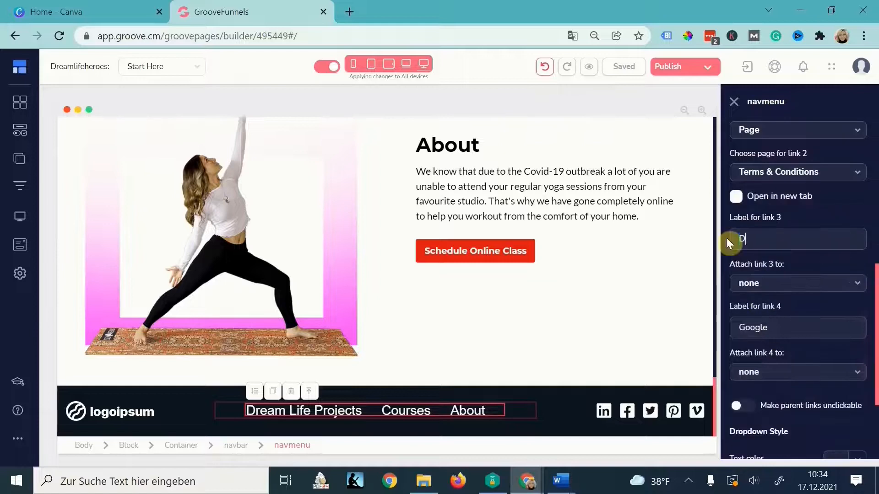
text(Dsclaimer)
click(778, 282)
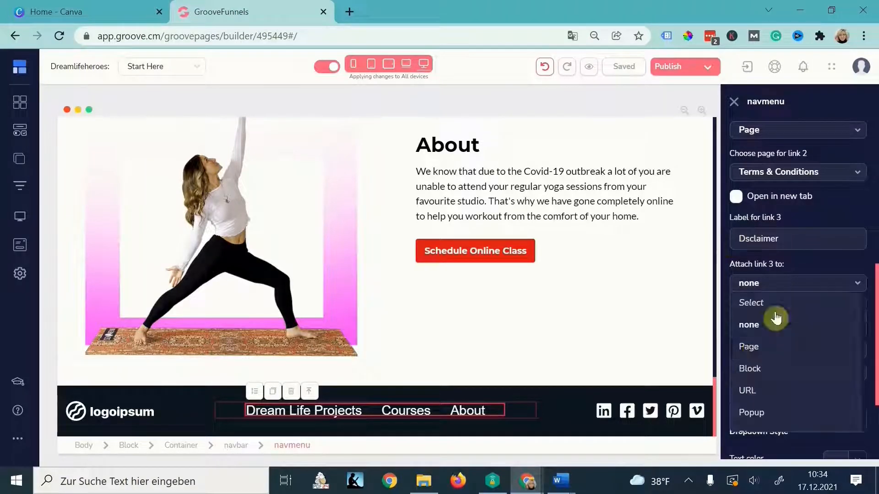
click(751, 346)
click(778, 334)
click(751, 371)
Label link 4 of the footer menu "Contact", attach it to the Contact page and update the menu.
drag(778, 323, 711, 311)
text(Contact)
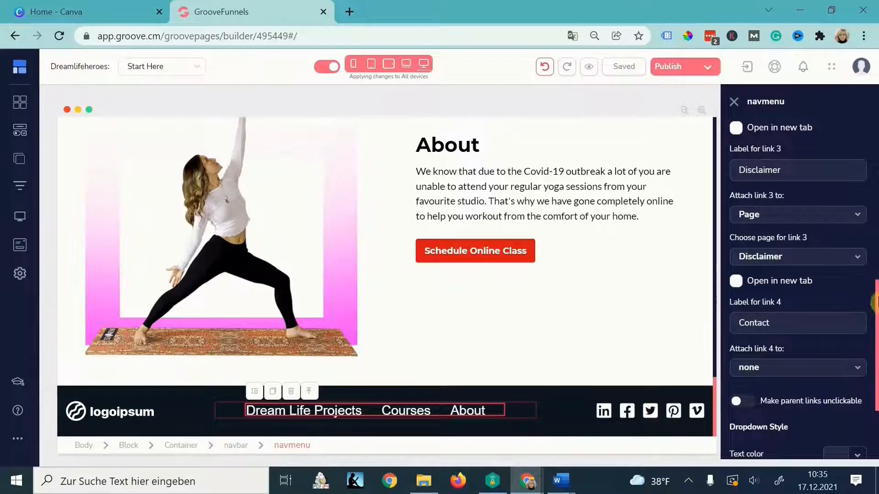
click(758, 369)
click(751, 431)
scroll(758, 366, down, 2)
click(757, 288)
scroll(760, 383, down, 2)
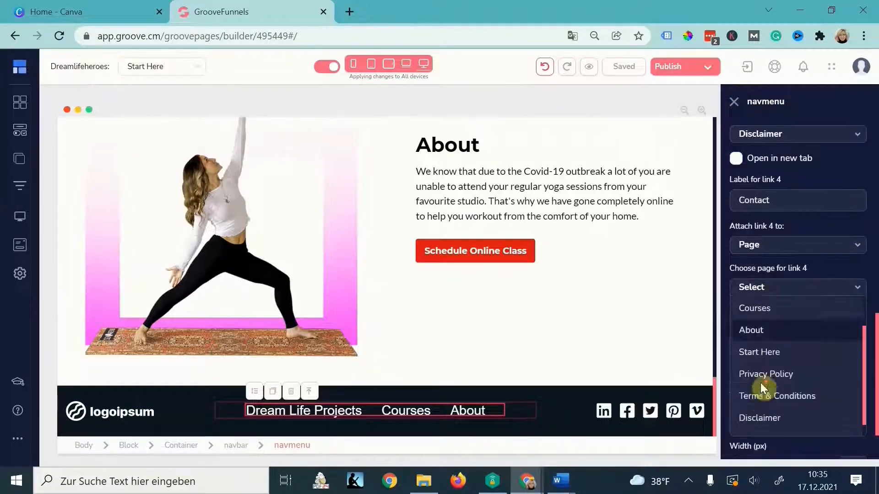
click(757, 428)
scroll(778, 425, down, 2)
click(799, 441)
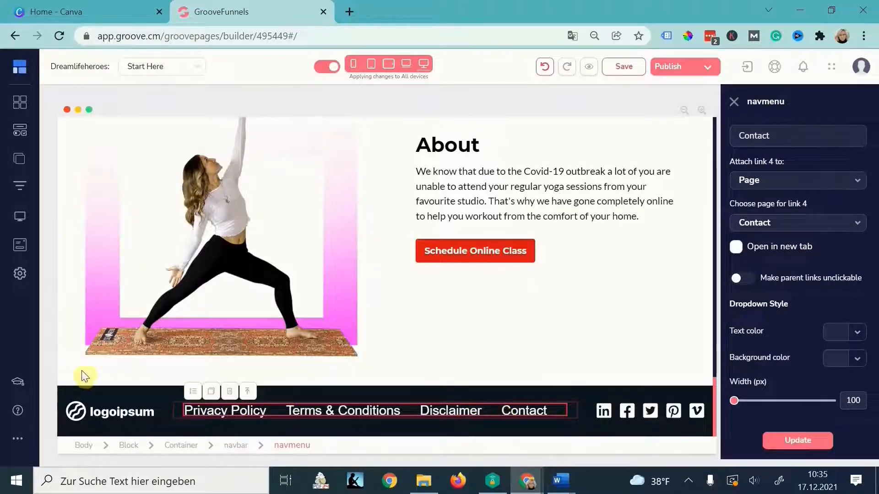
Compare the navigation bars on the Courses, About and Dream Life Projects pages.
scroll(543, 433, up, 10)
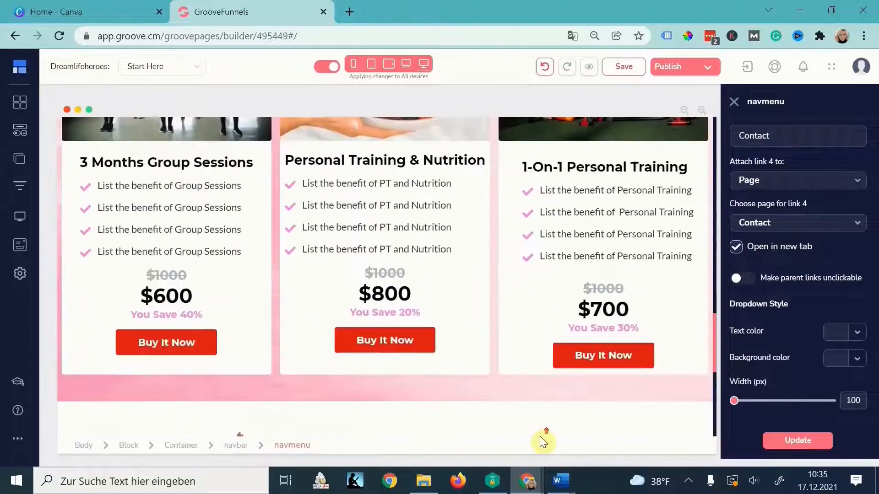
scroll(539, 437, up, 5)
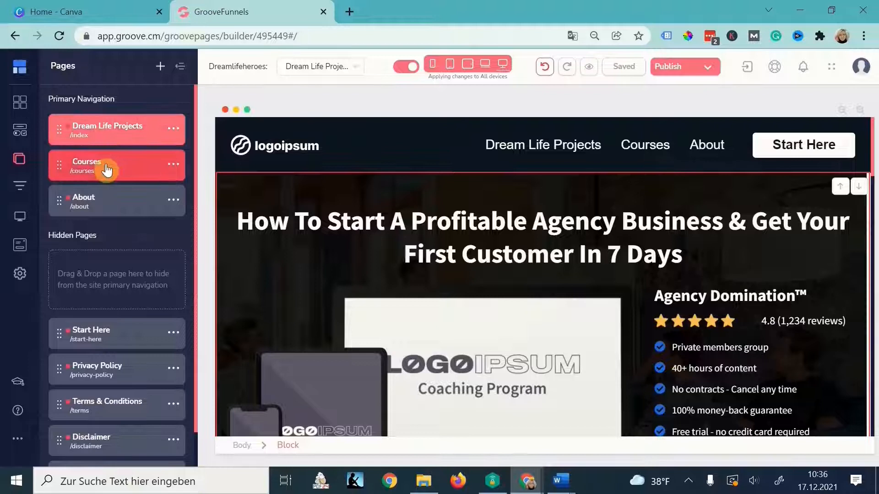
click(106, 170)
click(108, 202)
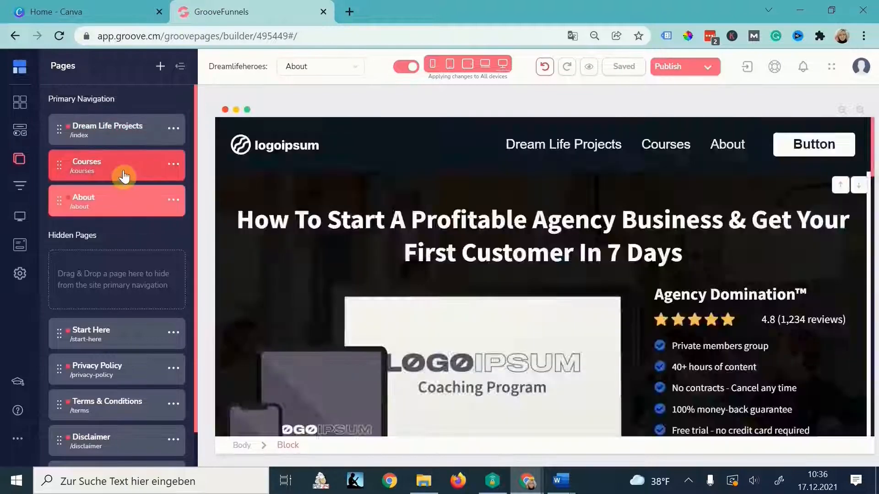
click(124, 177)
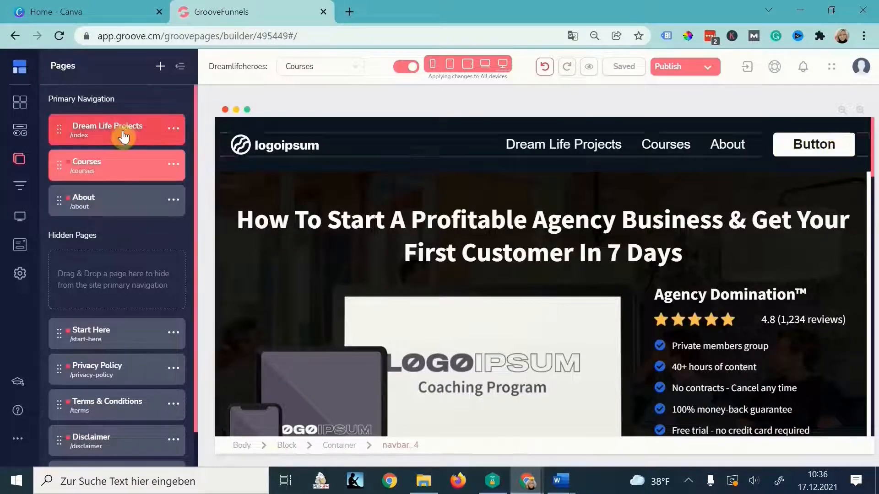
click(124, 137)
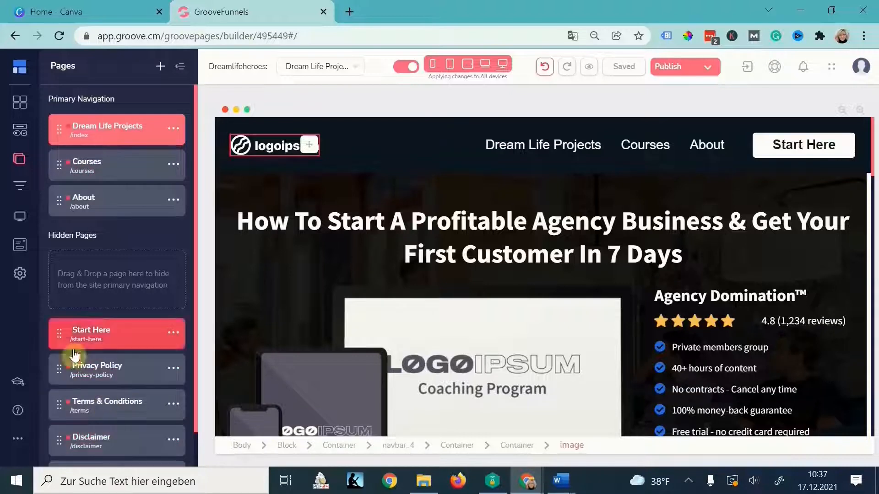
Change the background color of the navigation bar block on the Dream Life Projects page to blue.
click(422, 119)
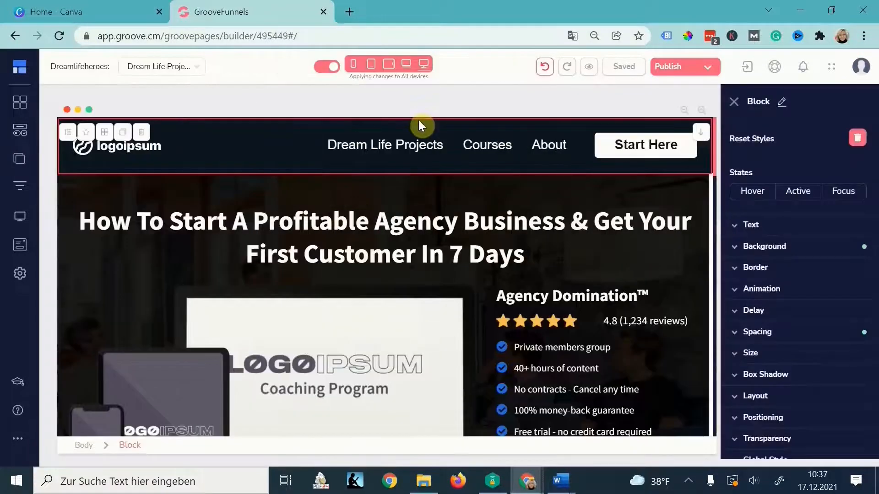
click(769, 249)
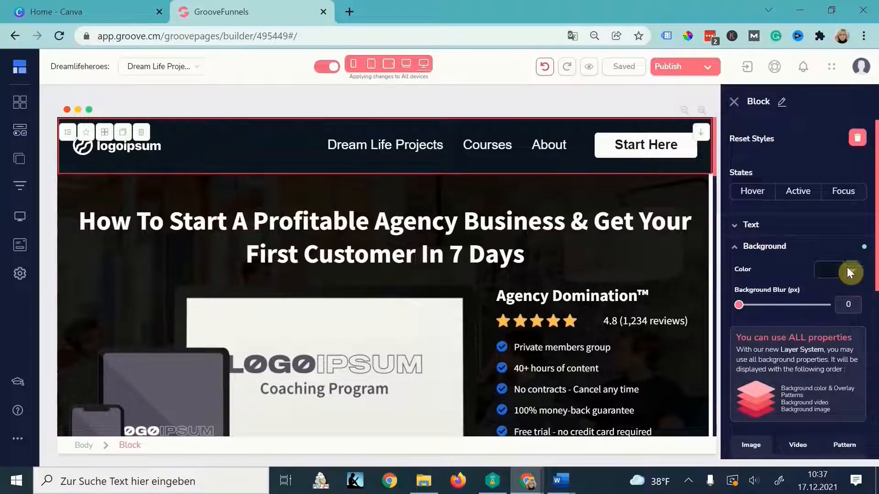
click(831, 273)
scroll(816, 401, down, 1)
click(749, 416)
Make the background of the page links menu in the navigation bar fully transparent.
click(580, 145)
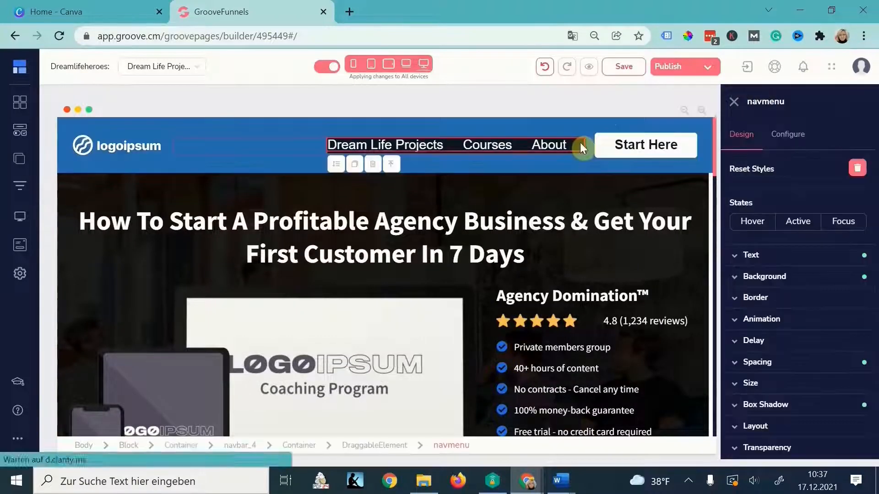
click(822, 278)
click(827, 302)
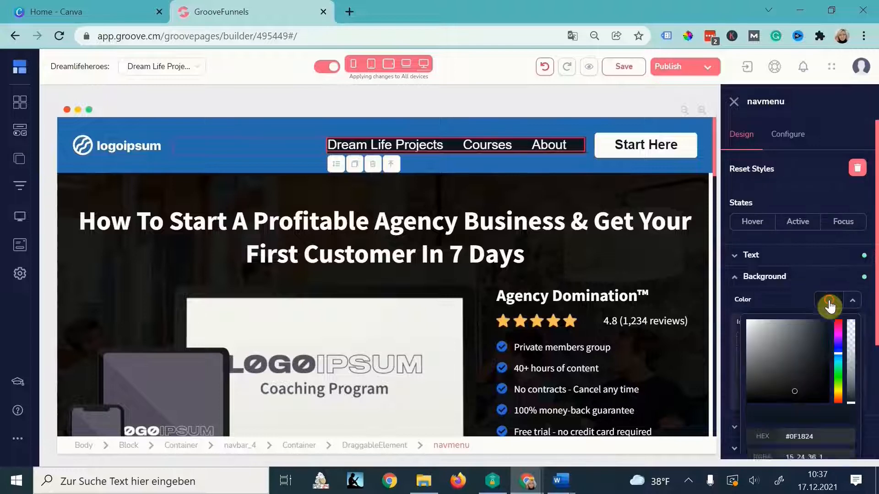
scroll(848, 355, down, 3)
click(847, 355)
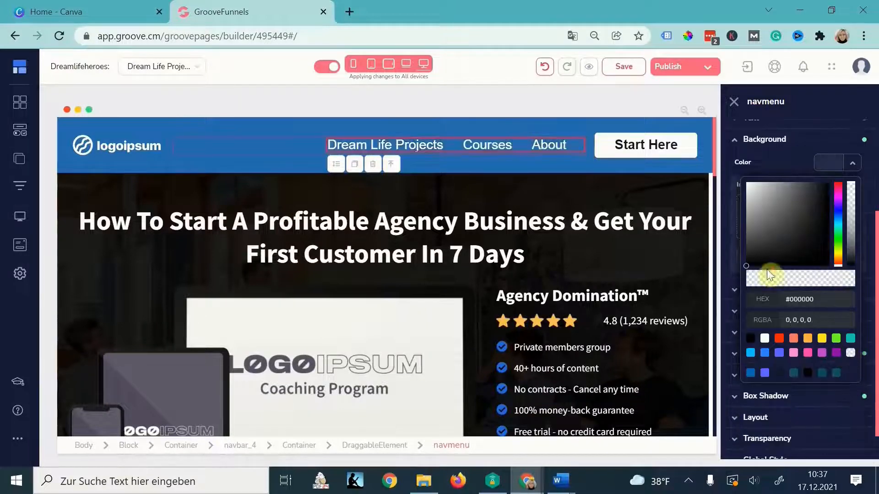
scroll(767, 277, up, 3)
Change the Start Here button's background color to yellow.
click(695, 139)
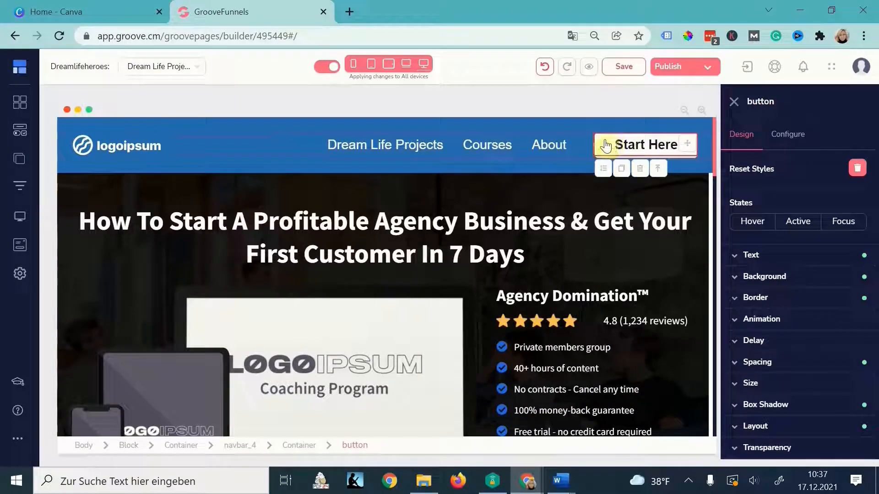
click(785, 135)
click(749, 135)
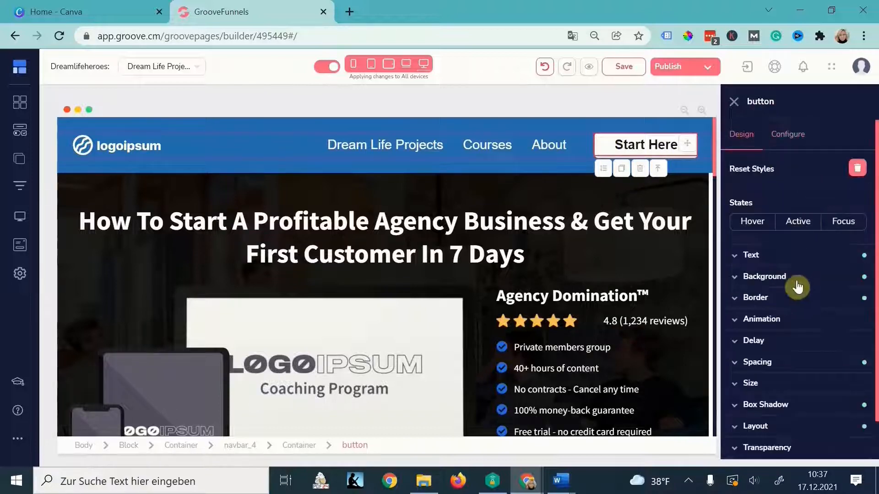
click(806, 282)
click(833, 301)
click(761, 442)
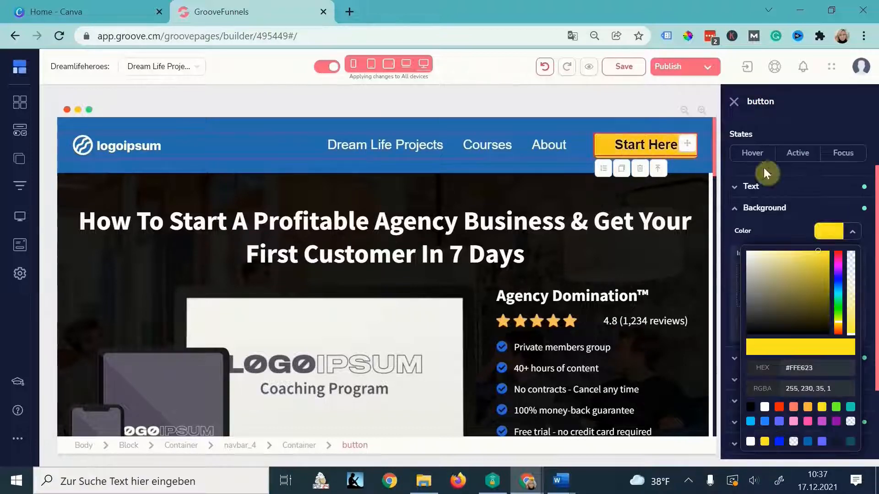
Save the blue navigation bar as a new block in the _Saved_blocks category.
click(312, 128)
click(85, 133)
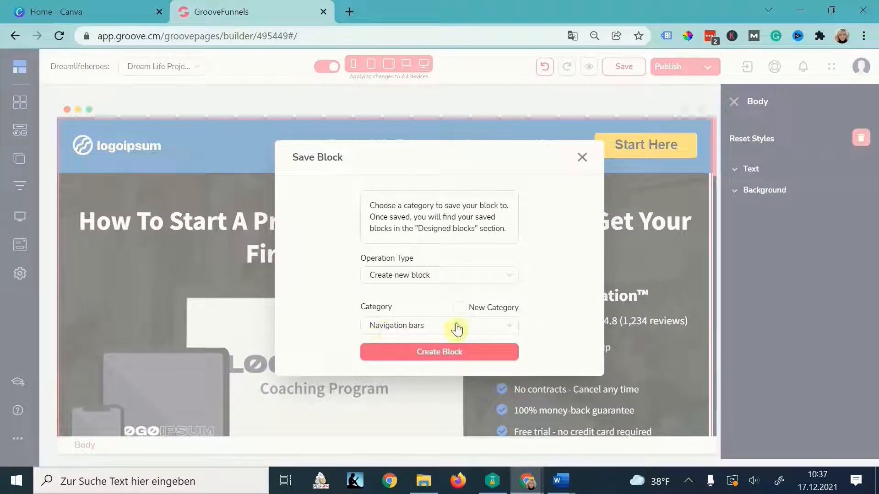
click(508, 325)
scroll(581, 300, down, 4)
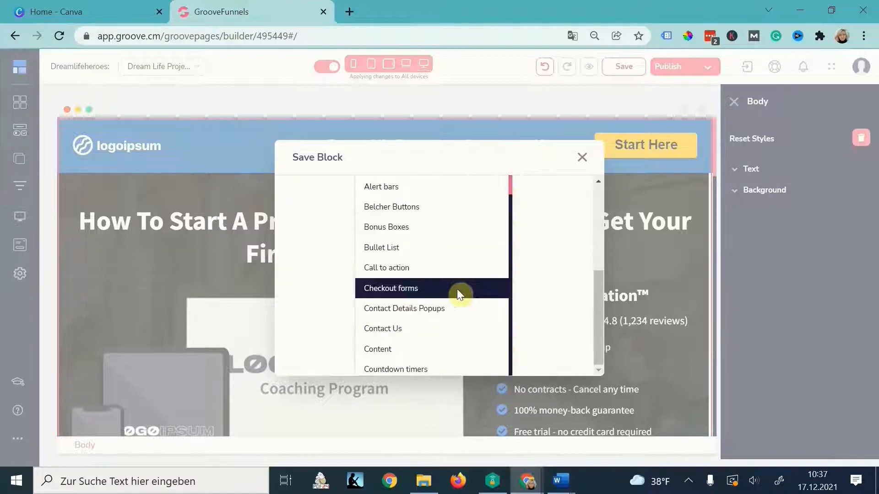
scroll(445, 289, down, 15)
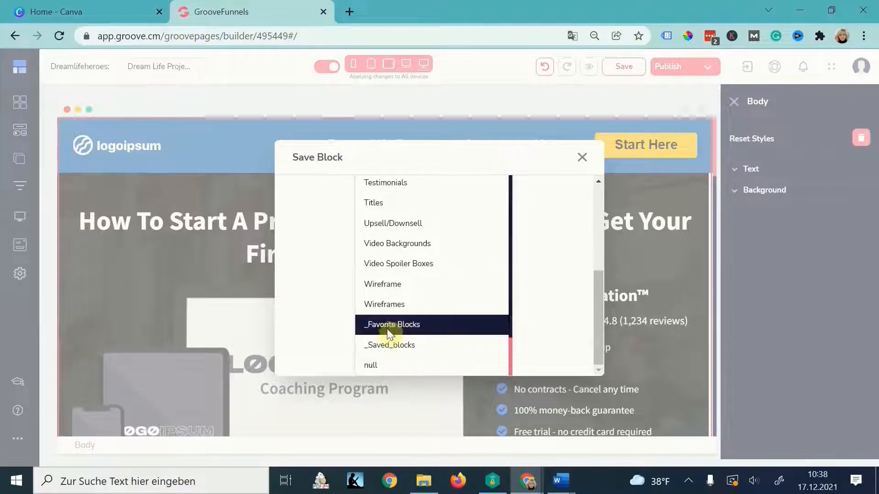
click(410, 343)
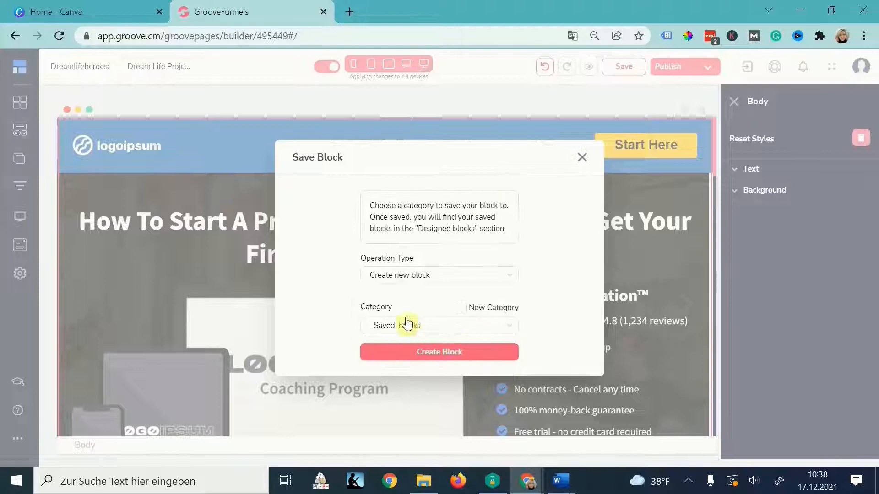
click(482, 355)
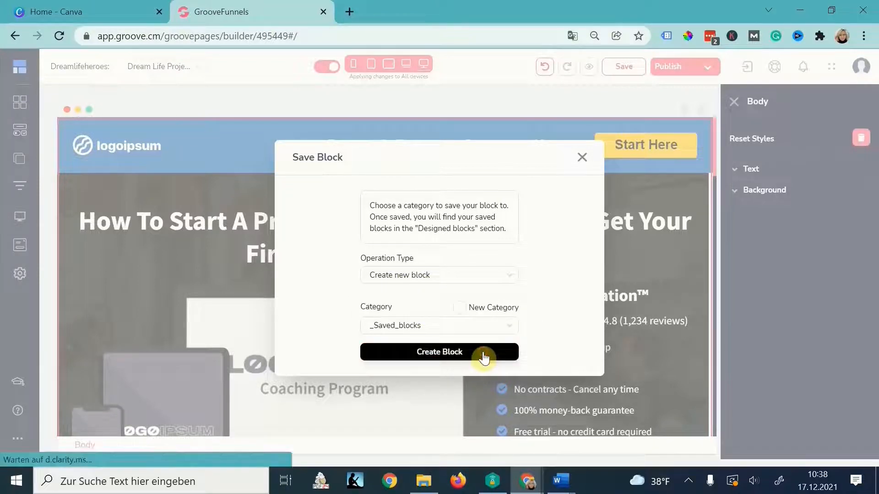
Insert the saved blue navigation bar block at the top of the Courses page.
click(13, 170)
click(113, 169)
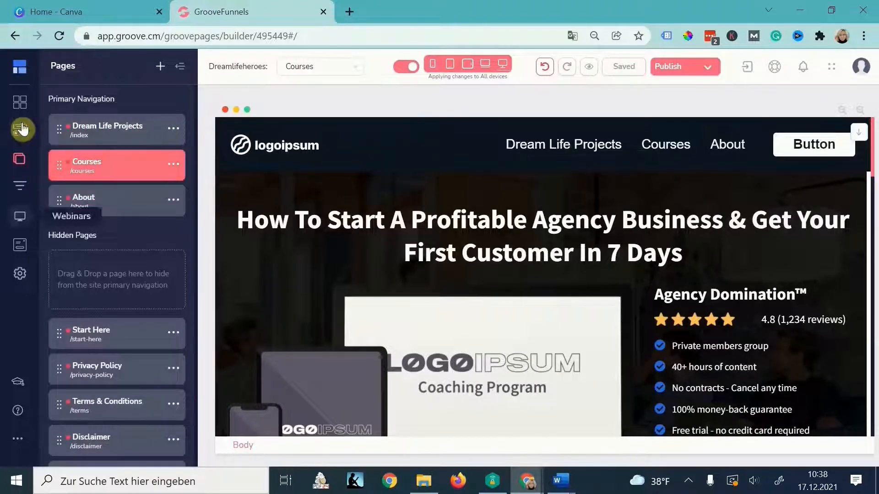
click(20, 103)
scroll(108, 297, down, 5)
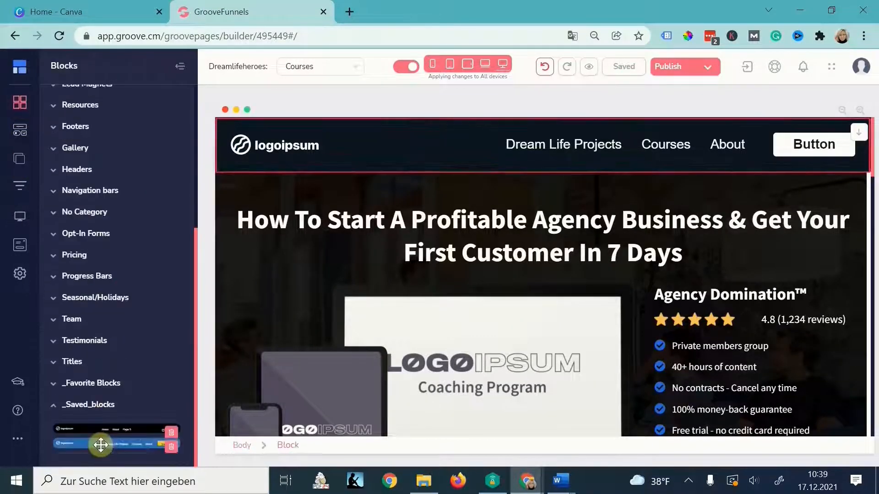
drag(119, 442, 452, 123)
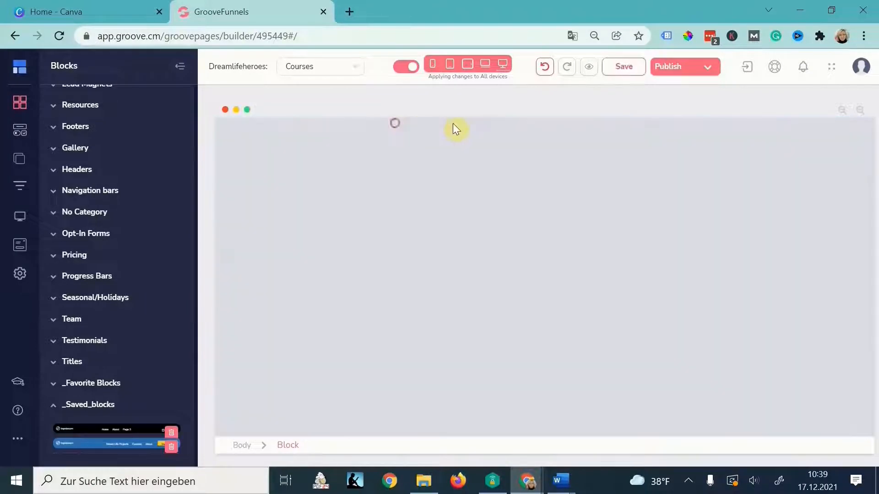
Delete the old dark navigation bar block from the Courses page.
click(406, 186)
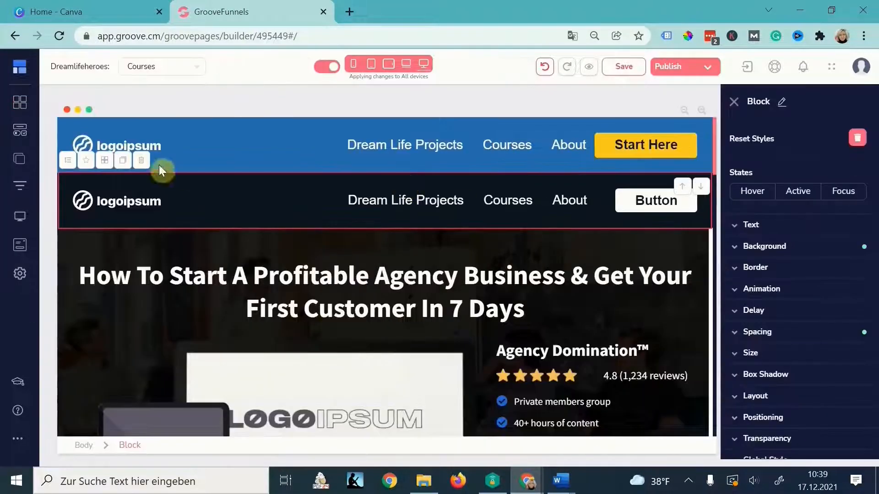
click(144, 162)
click(465, 277)
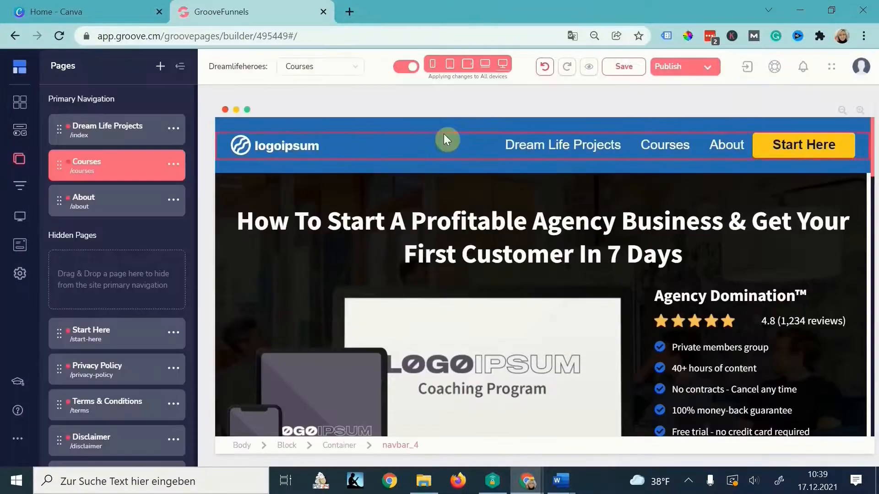
Save the Start Here page's footer as a new block in the _Saved_blocks category.
scroll(471, 196, down, 10)
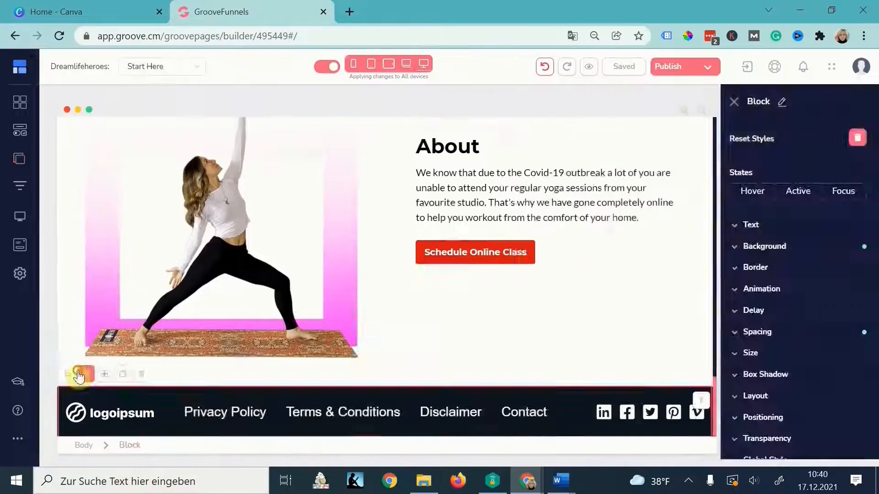
click(78, 370)
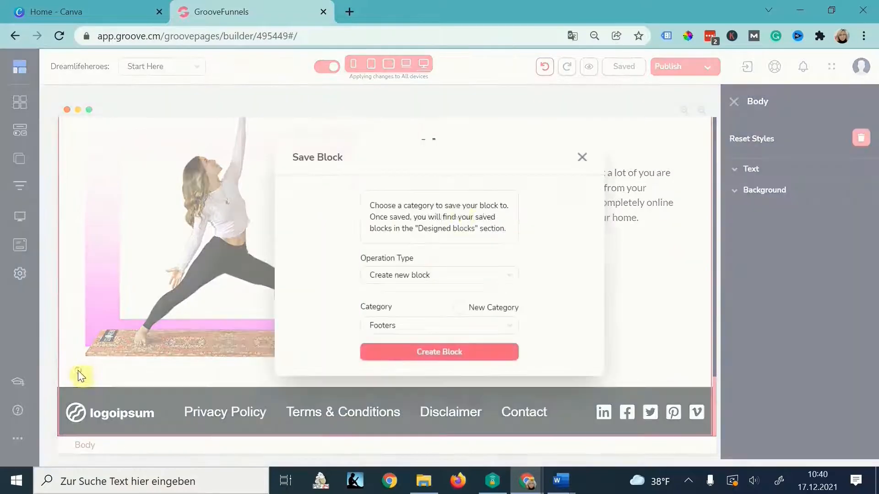
click(507, 325)
scroll(486, 360, down, 10)
click(396, 349)
click(455, 356)
Insert the saved footer block above the old footer on the Dream Life Projects page.
click(19, 159)
click(109, 130)
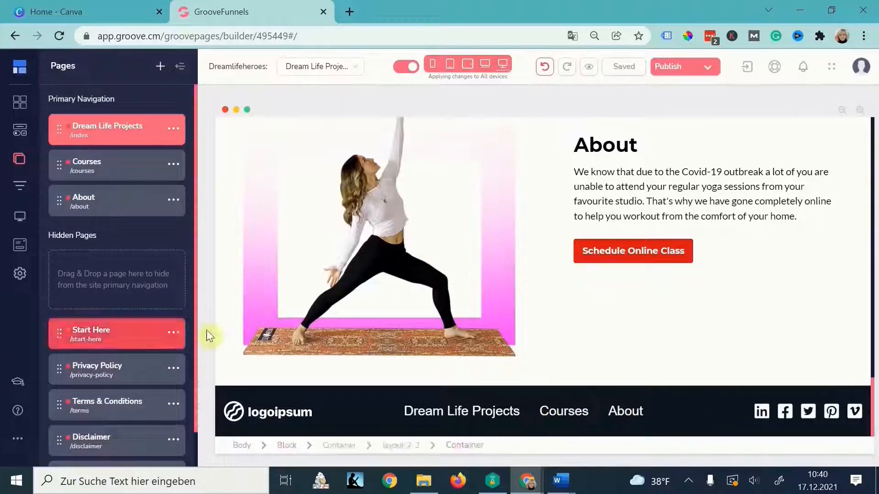
click(26, 105)
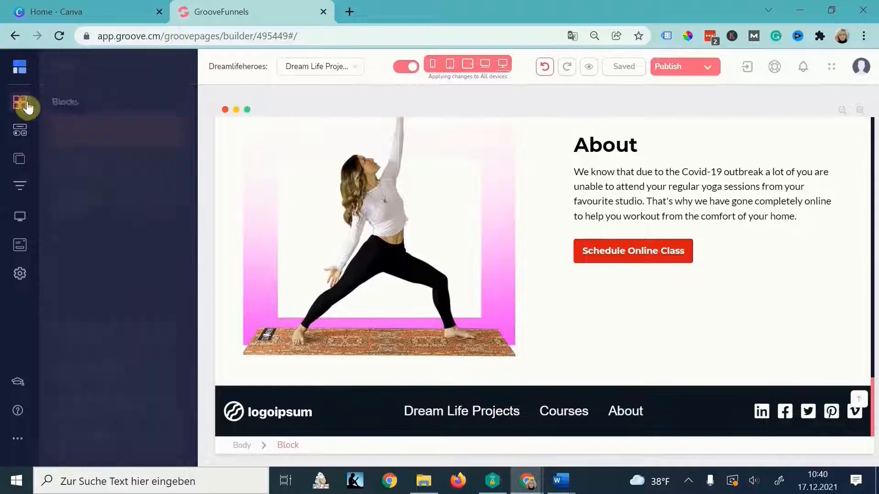
drag(122, 427, 346, 399)
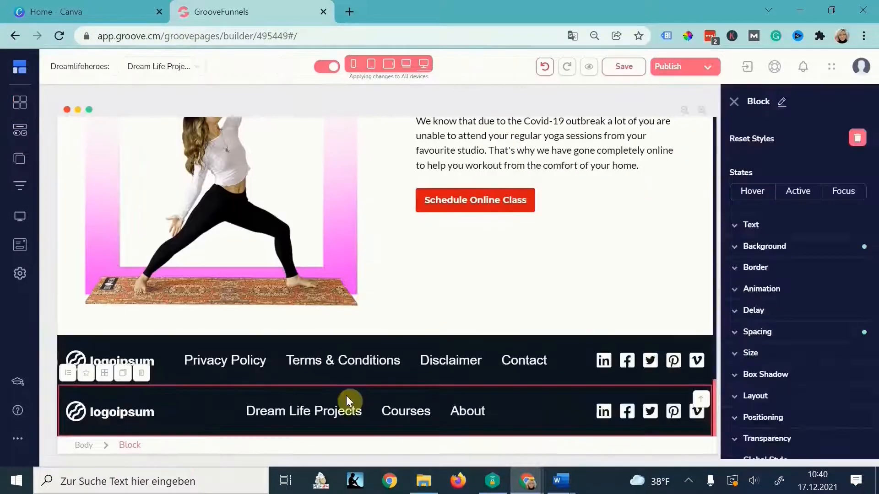
Delete the old footer block from the Dream Life Projects page and save the page.
click(141, 373)
click(465, 275)
click(608, 72)
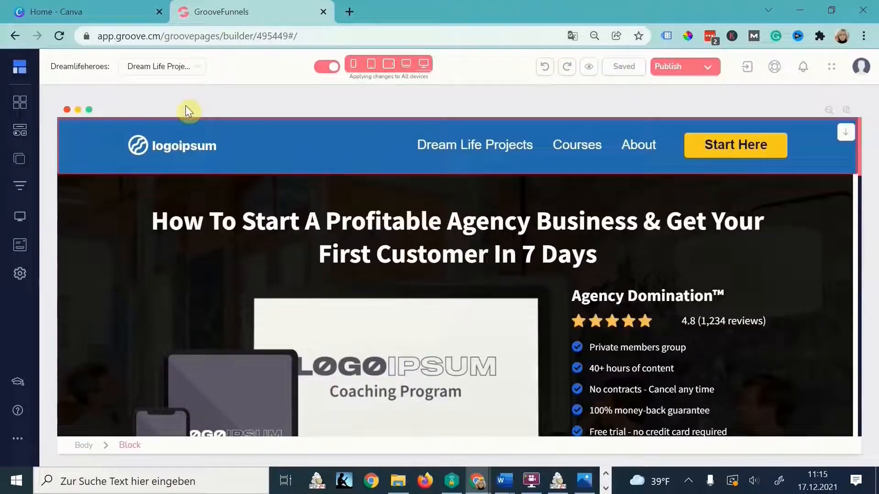
Upload Dream_life_heroes_logo3-tr.png to the image library for the navigation bar's logo image.
click(194, 141)
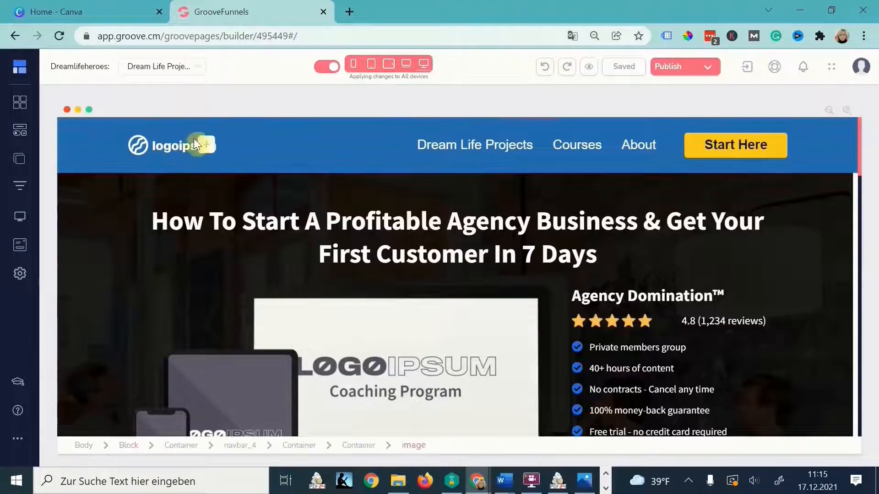
click(180, 144)
click(786, 137)
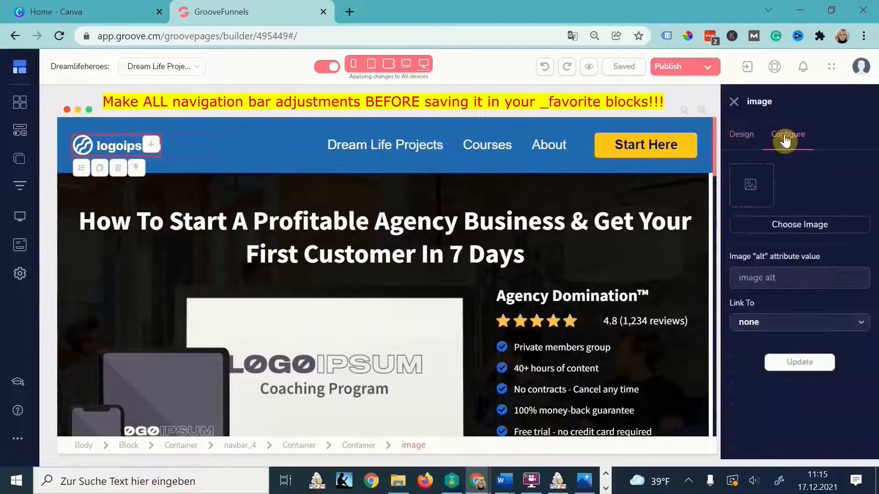
click(786, 140)
click(788, 225)
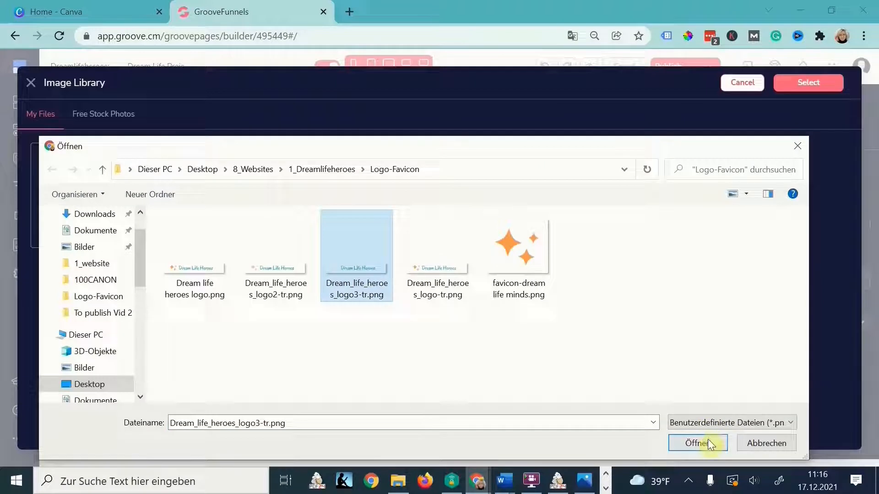
click(696, 442)
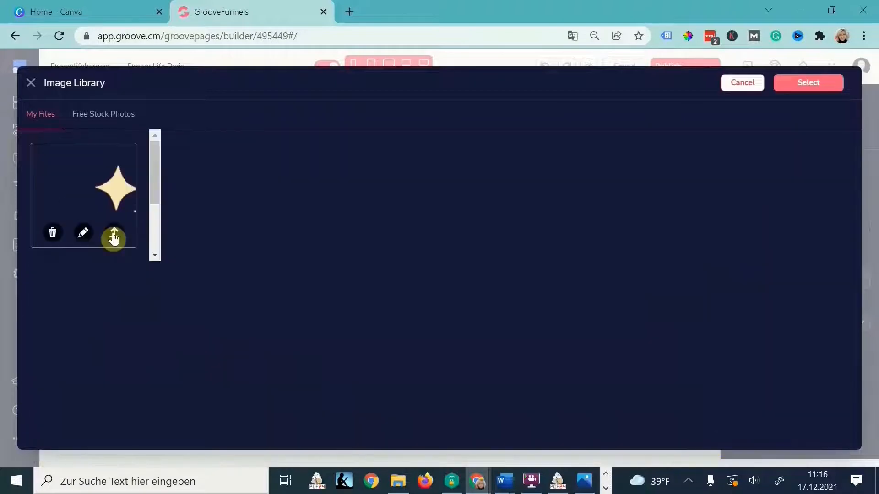
click(114, 236)
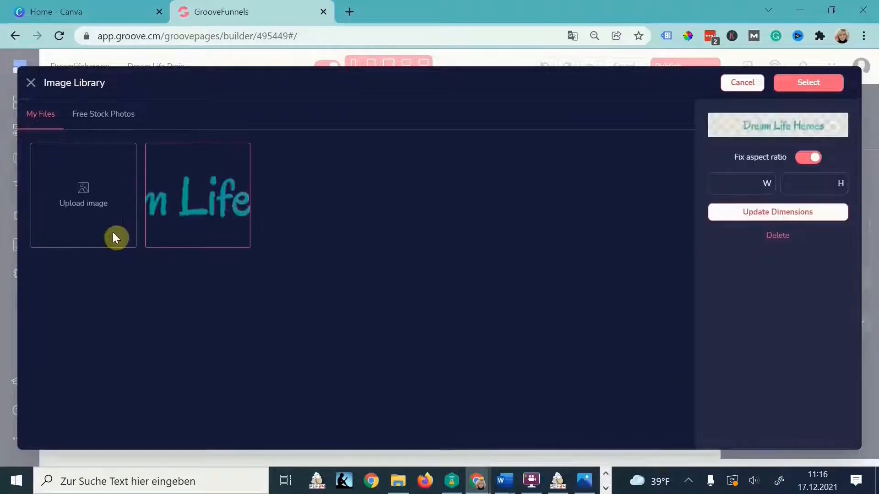
Search the web for remove bg, upload the Dream life heroes logo.png file to remove.bg and download the background-free version.
click(349, 12)
text(remove bg)
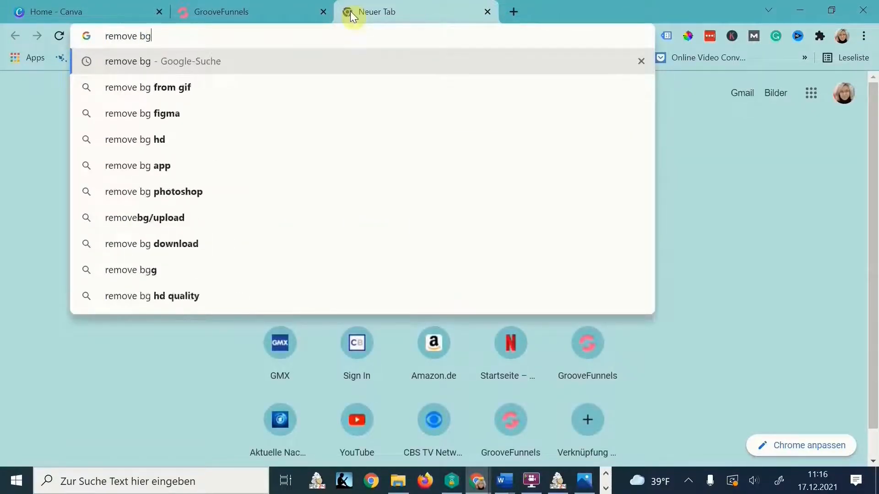
key(Return)
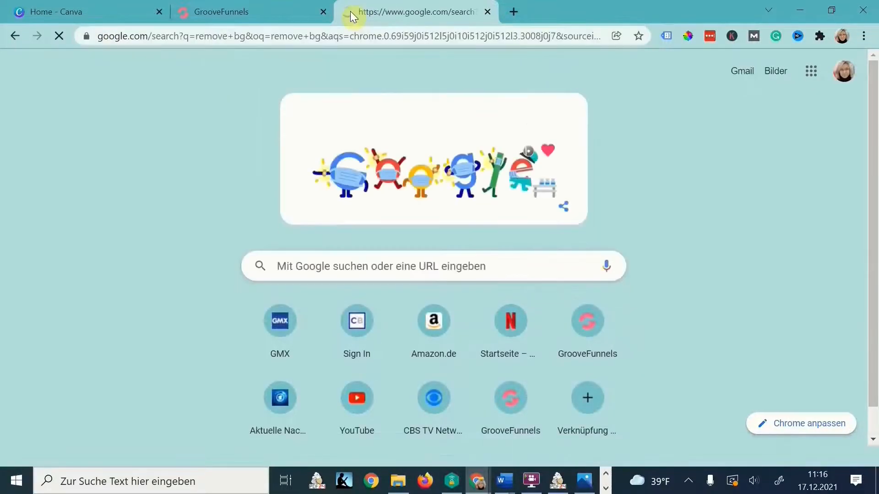
click(131, 200)
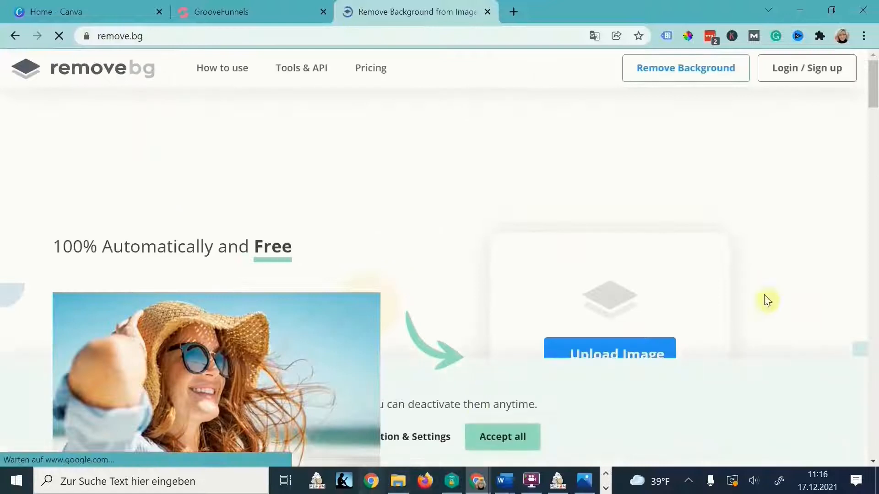
click(499, 435)
scroll(538, 246, down, 8)
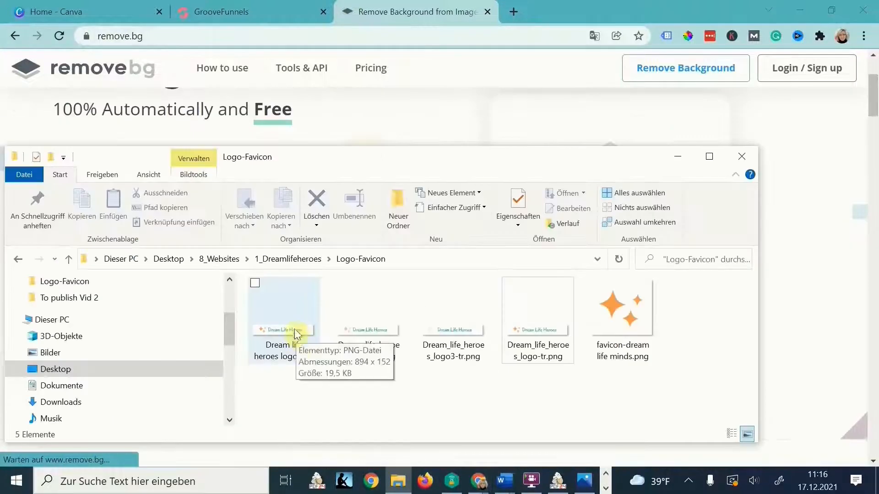
click(285, 329)
drag(285, 328, 820, 235)
click(655, 160)
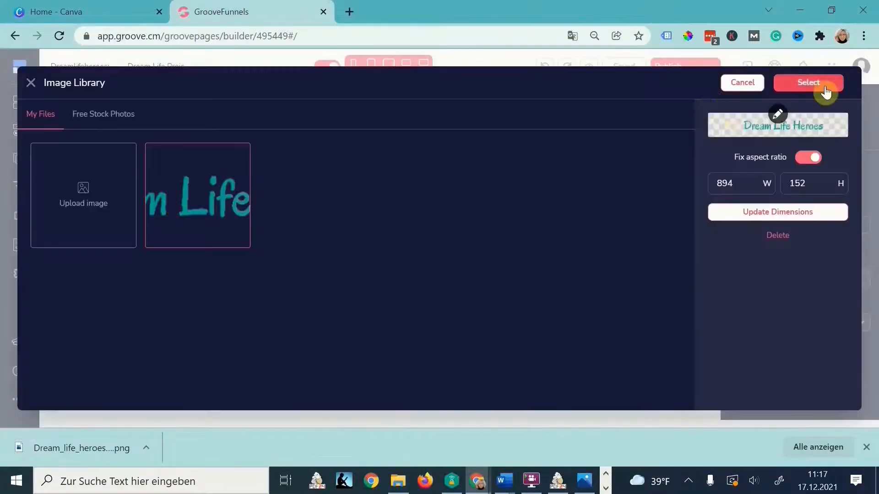
Replace the navigation bar's placeholder logo with the uploaded Dream Life Heroes image and set its link type to URL.
click(808, 83)
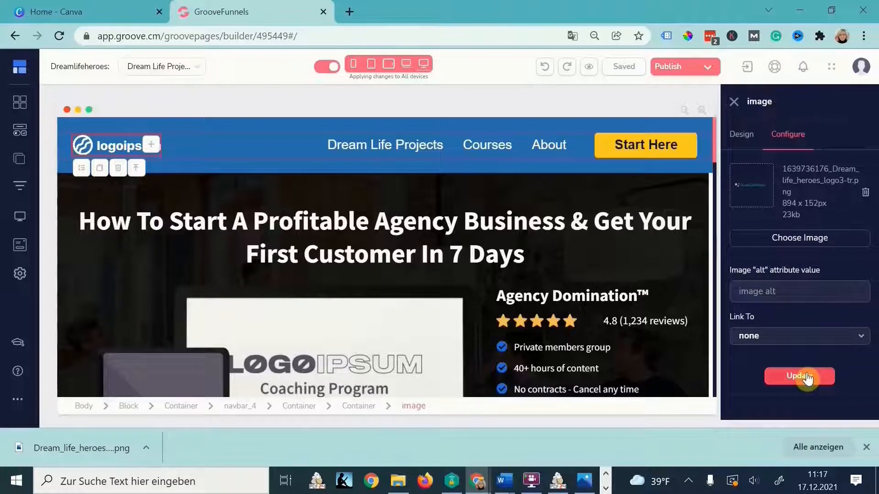
click(807, 375)
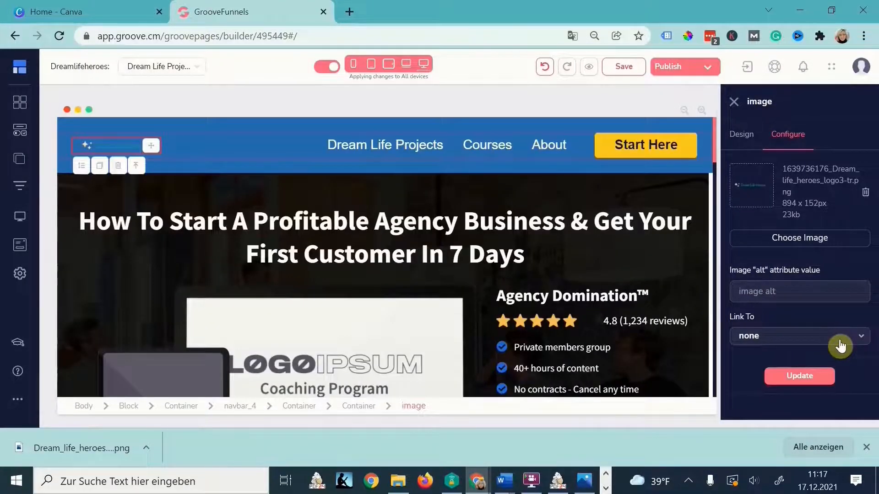
click(826, 346)
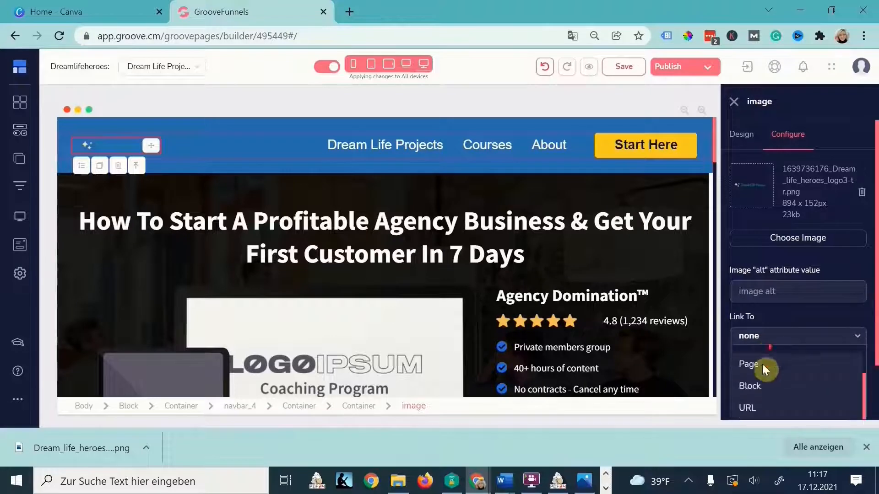
click(756, 407)
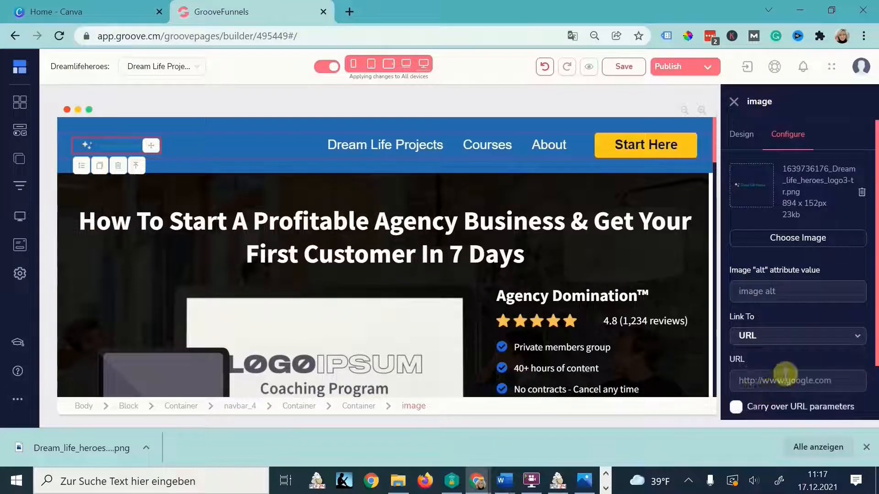
Enlarge the navigation bar logo by increasing its static maximum width above 160 px.
click(744, 135)
scroll(806, 339, down, 2)
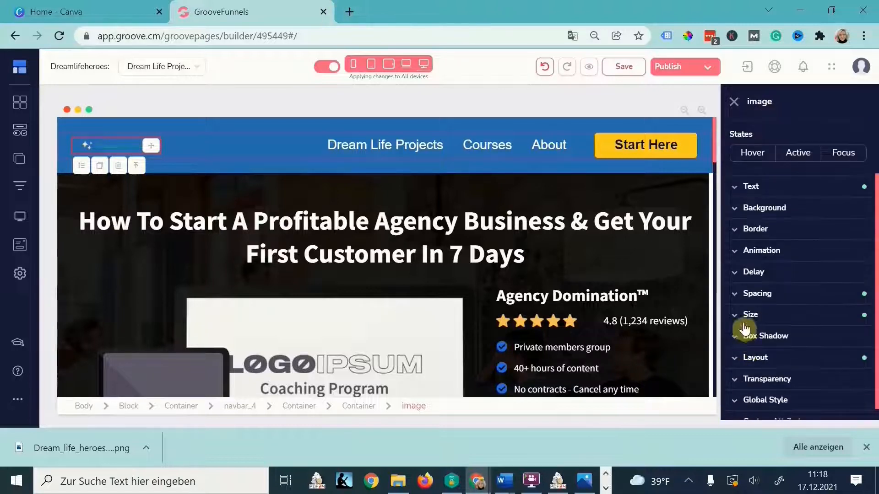
click(746, 316)
scroll(750, 322, down, 3)
scroll(751, 321, down, 3)
scroll(745, 279, up, 2)
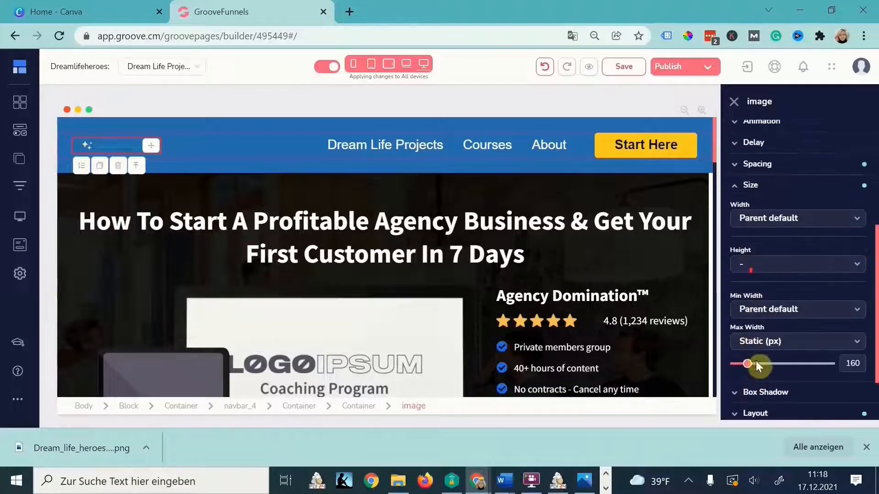
drag(747, 366, 752, 366)
Change the navigation bar block's background color to white.
click(288, 133)
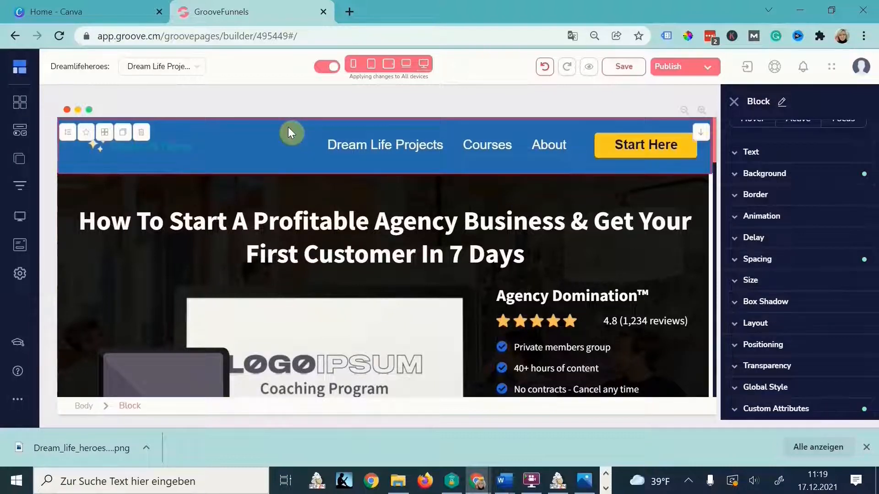
scroll(787, 257, up, 2)
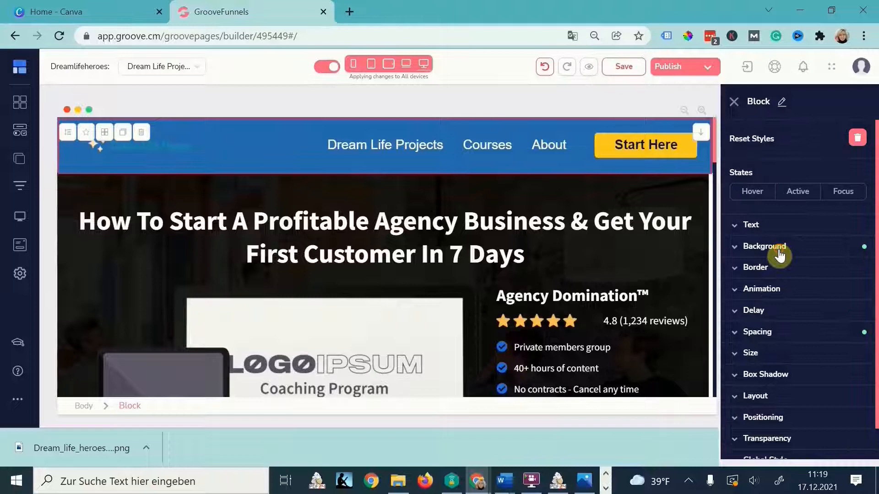
click(780, 256)
click(826, 270)
click(764, 446)
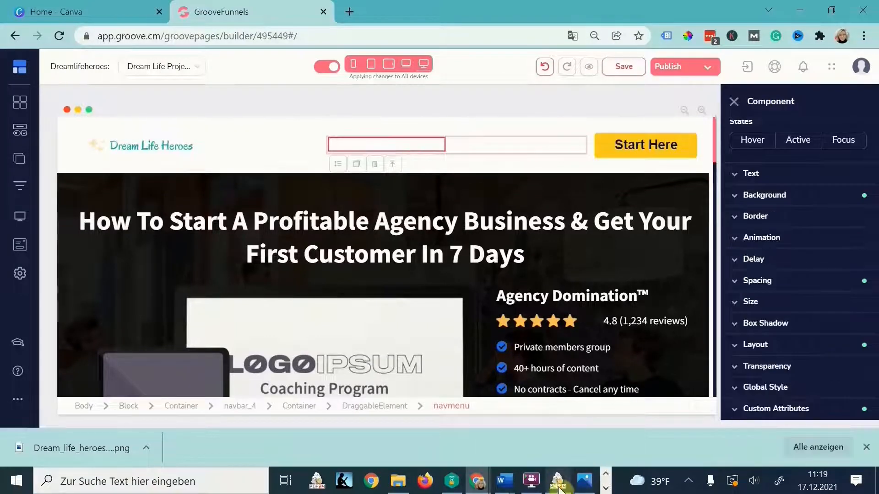
Consult the Dreamlifeheroes mood board for the brand color and set the navigation menu's text color to #089F9B.
mouse_move(559, 488)
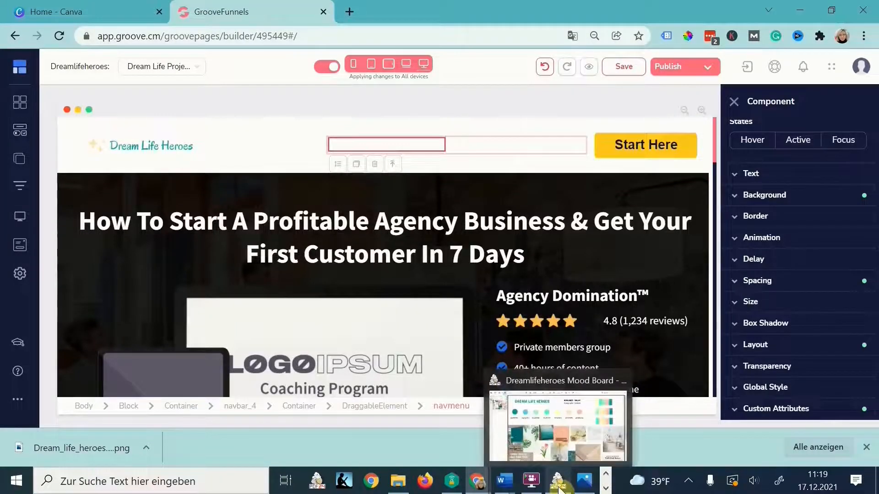
click(567, 425)
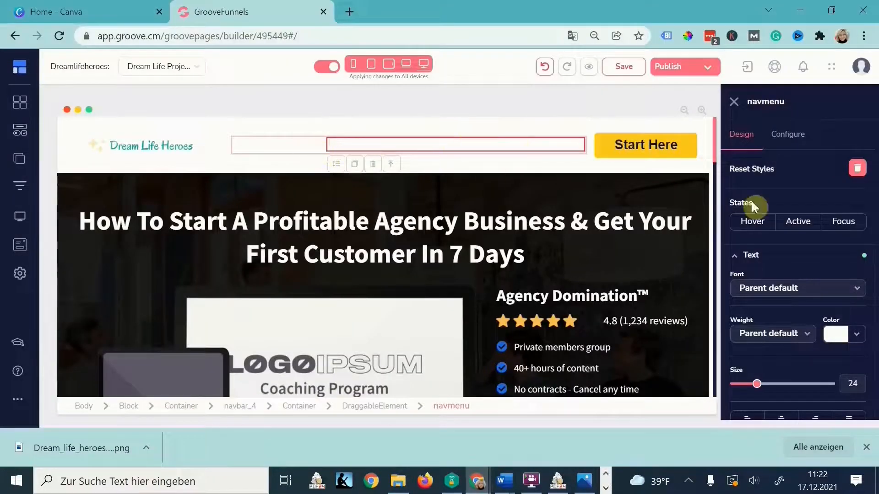
scroll(845, 319, down, 1)
click(844, 322)
scroll(814, 423, down, 3)
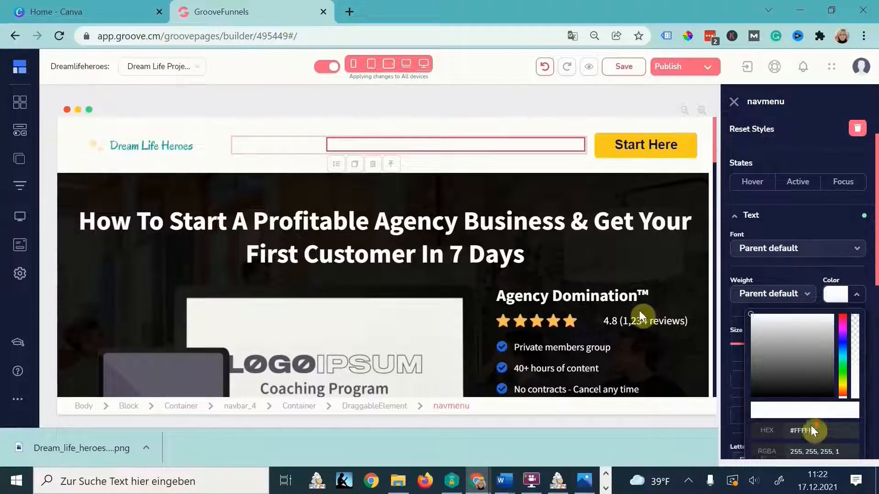
click(747, 381)
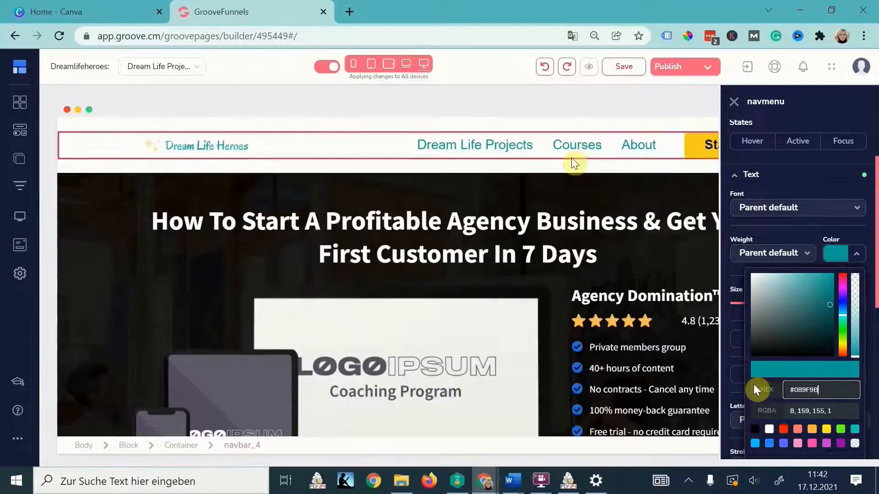
click(572, 157)
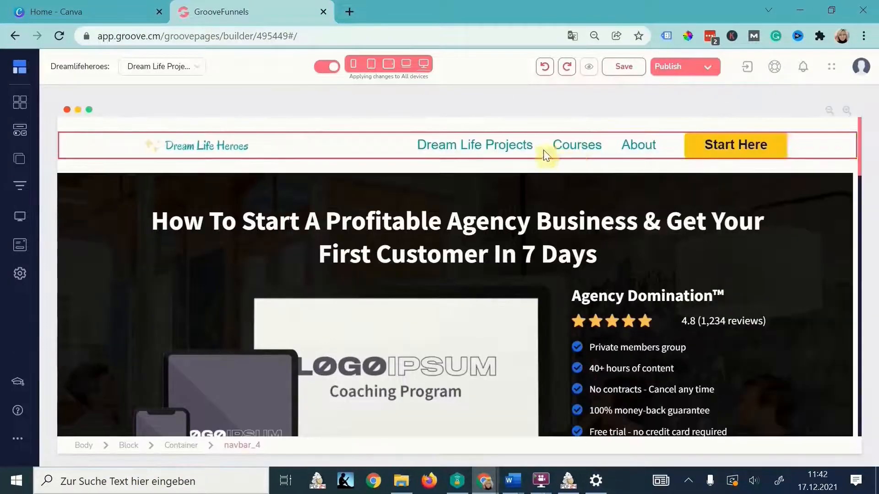
Reduce the text size of the navigation menu links slightly.
click(666, 148)
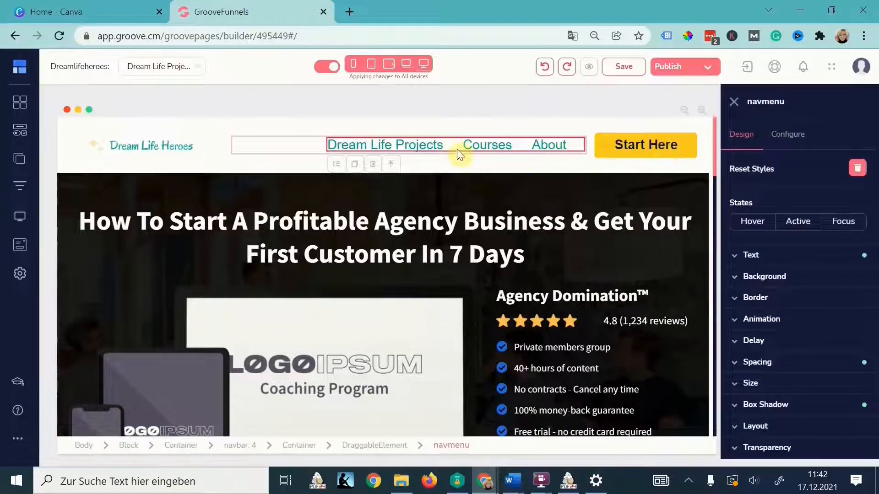
click(488, 147)
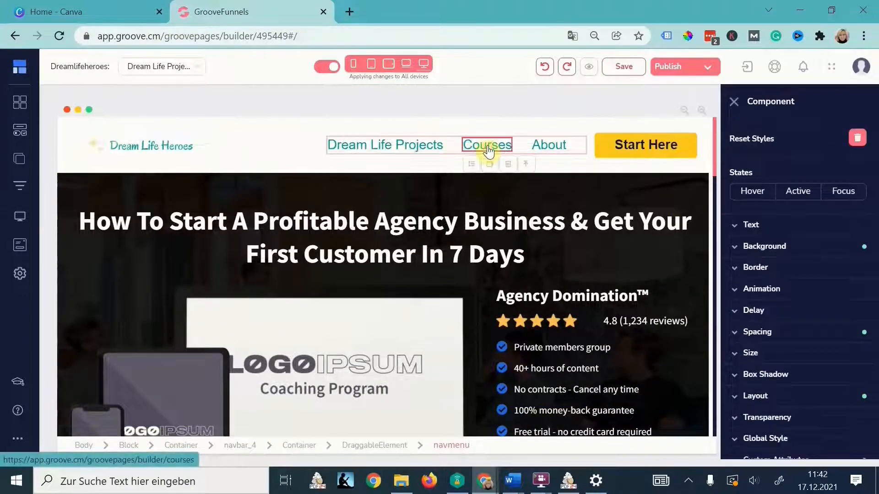
click(376, 448)
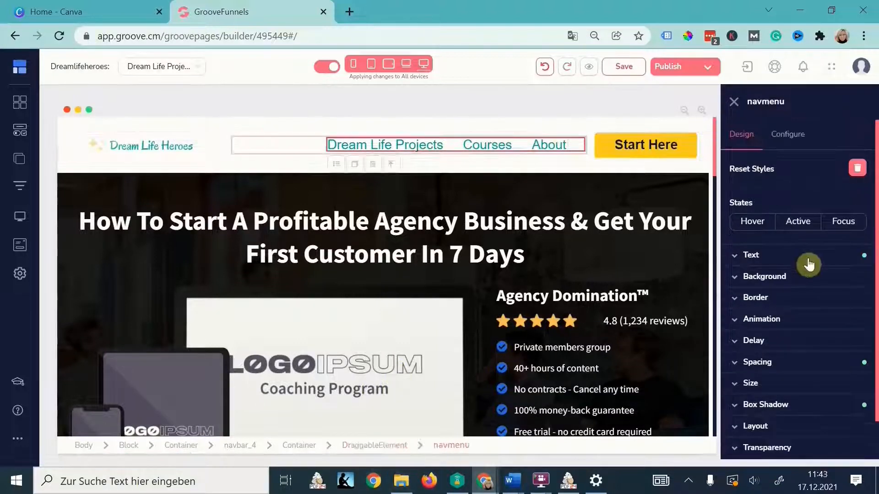
click(785, 257)
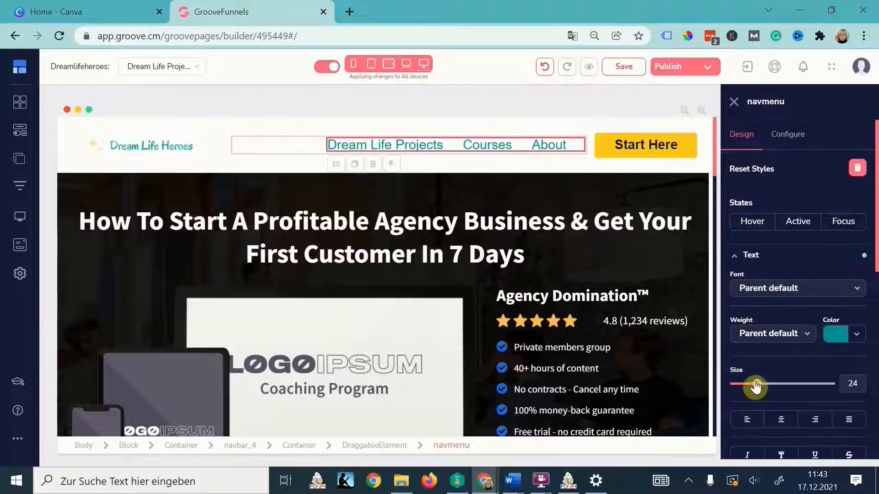
drag(757, 386, 756, 386)
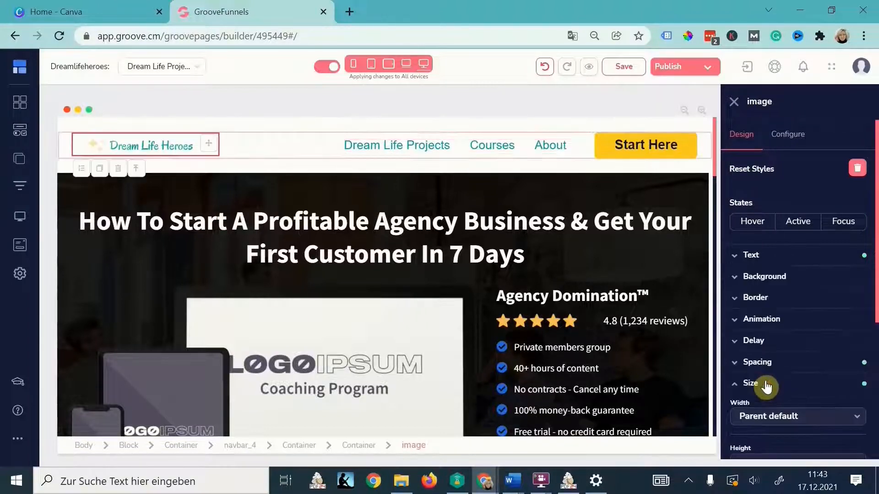
Increase the navigation bar logo's maximum width slightly further.
scroll(765, 387, down, 3)
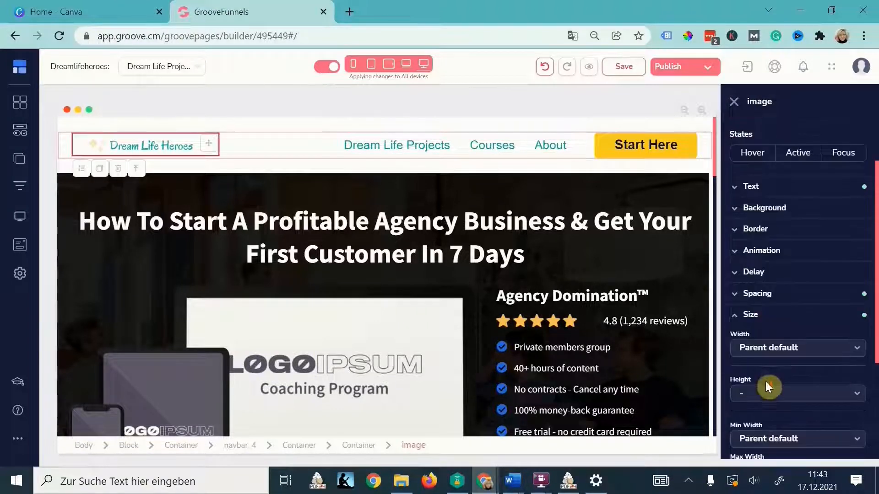
scroll(765, 405, down, 1)
drag(756, 425, 758, 425)
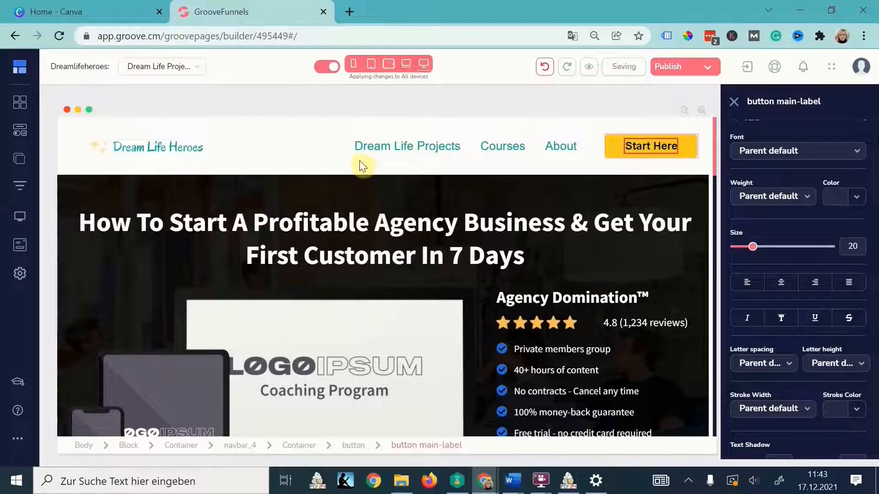
Make the navigation bar block slimmer by reducing its top and bottom padding to 17.
click(373, 128)
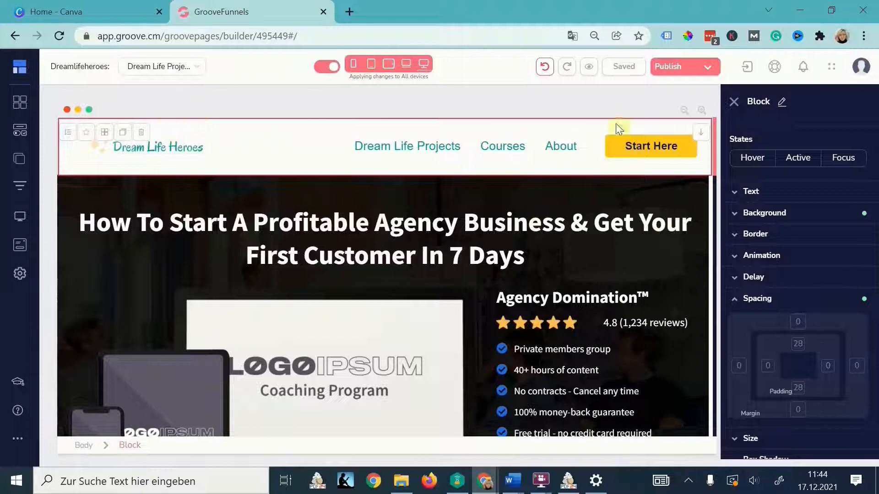
click(802, 347)
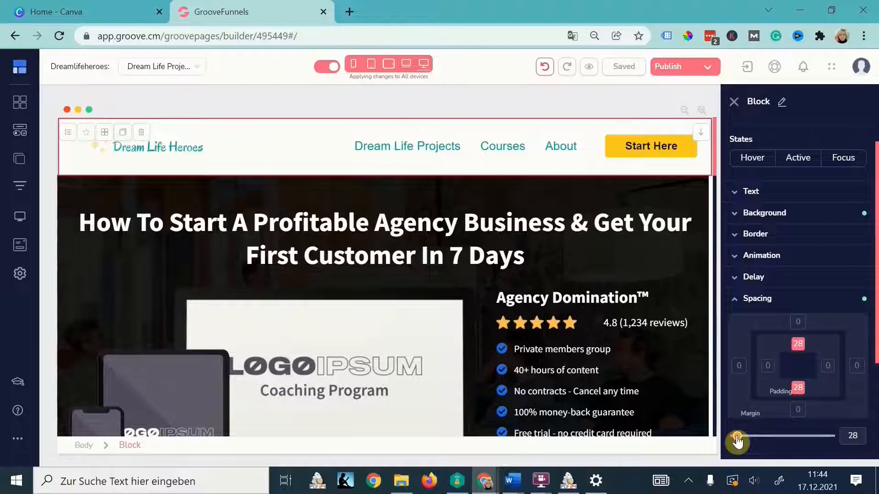
drag(737, 441, 736, 440)
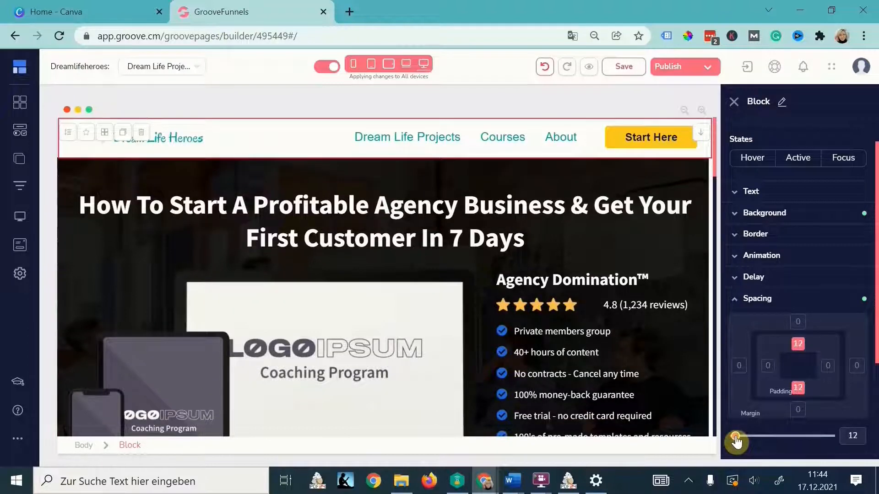
drag(736, 441, 738, 441)
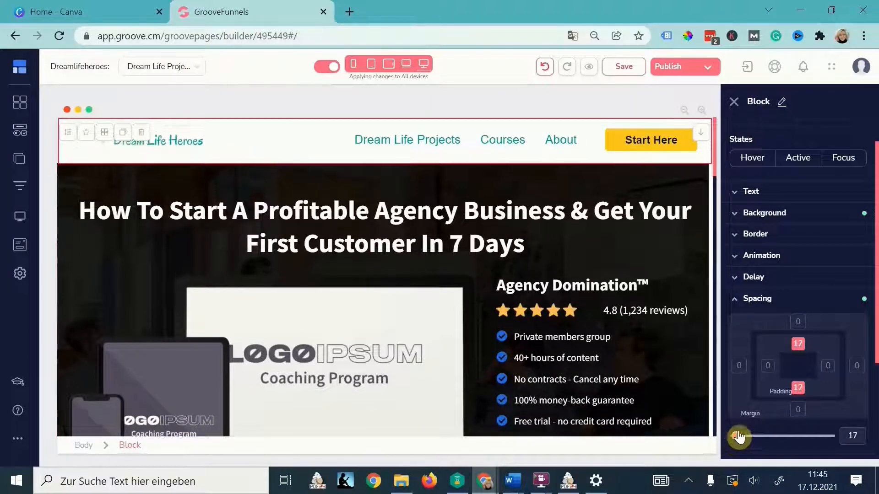
Save the page and store the navigation bar as a new block in the _Saved_blocks category.
click(624, 67)
click(87, 132)
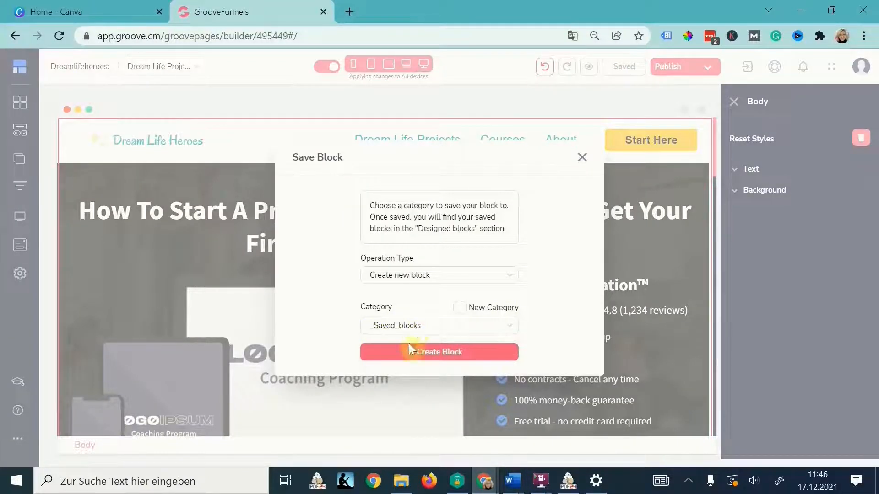
click(410, 352)
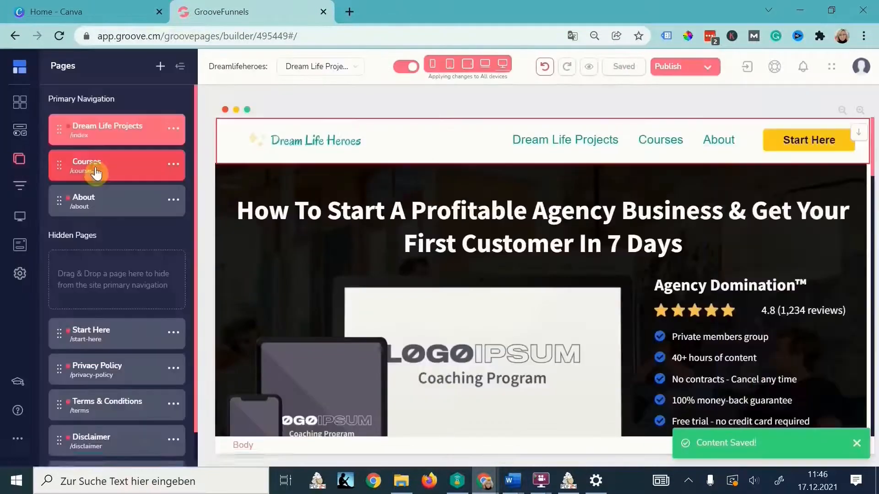
Replace the blue navigation bar on the Courses page with the saved Dream Life Heroes navigation block.
click(92, 173)
click(351, 127)
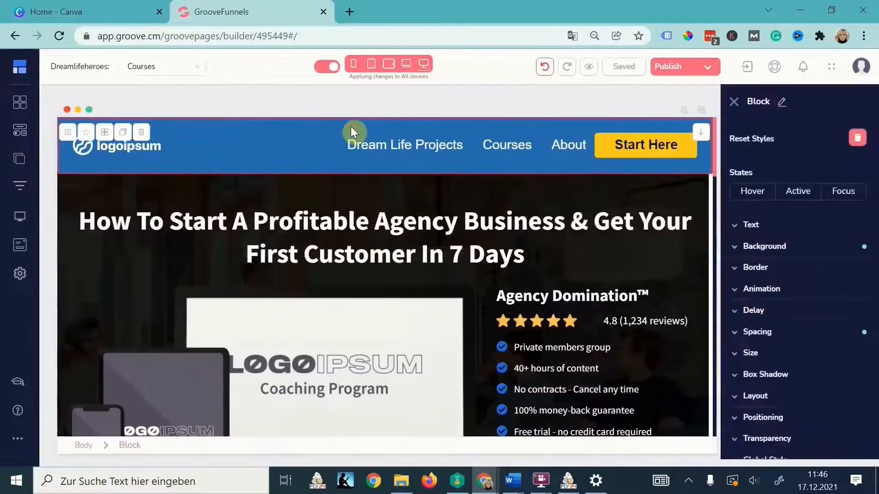
click(19, 102)
scroll(124, 367, down, 3)
drag(127, 367, 395, 171)
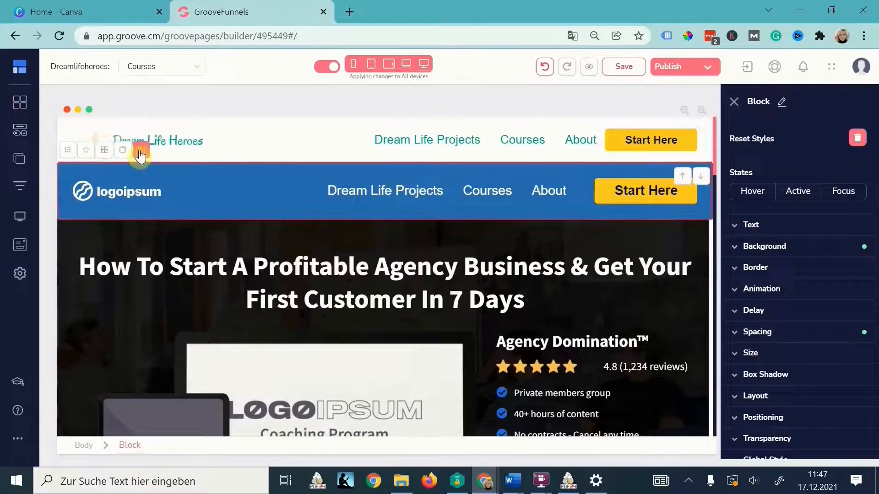
click(141, 148)
key(Return)
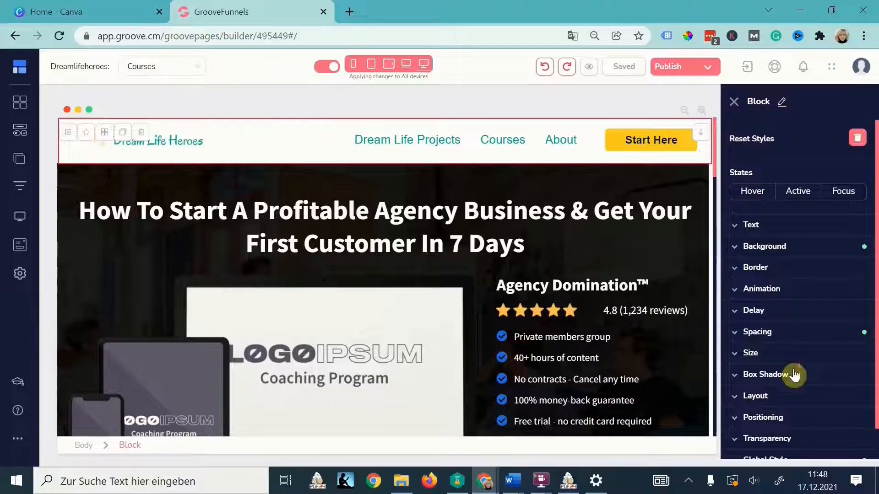
Check the global style of the Courses page's navigation bar and switch to the About page.
scroll(789, 373, down, 1)
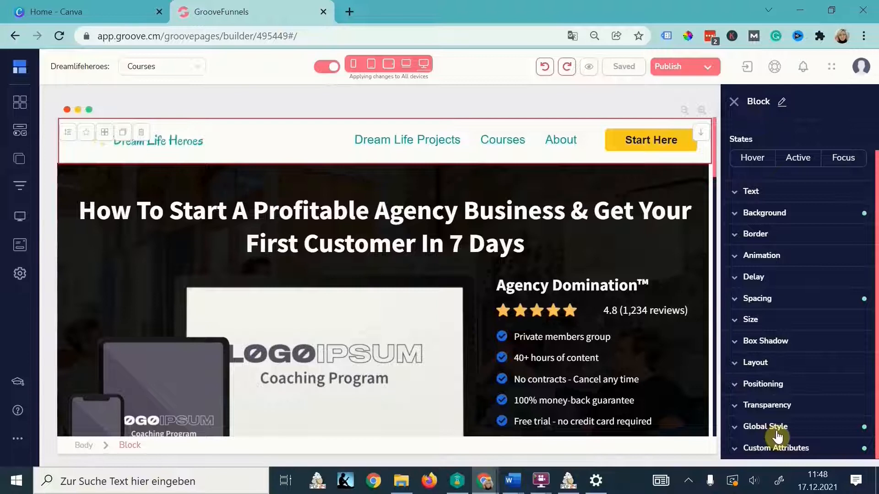
click(777, 430)
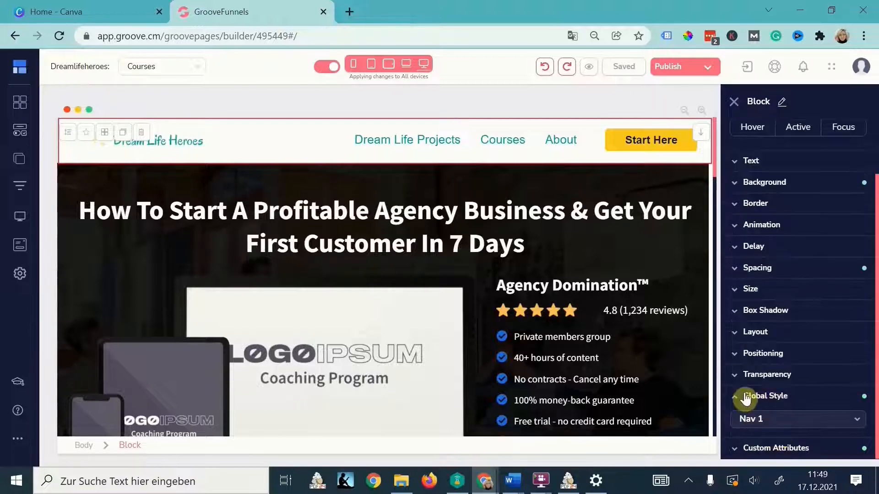
click(19, 159)
click(109, 204)
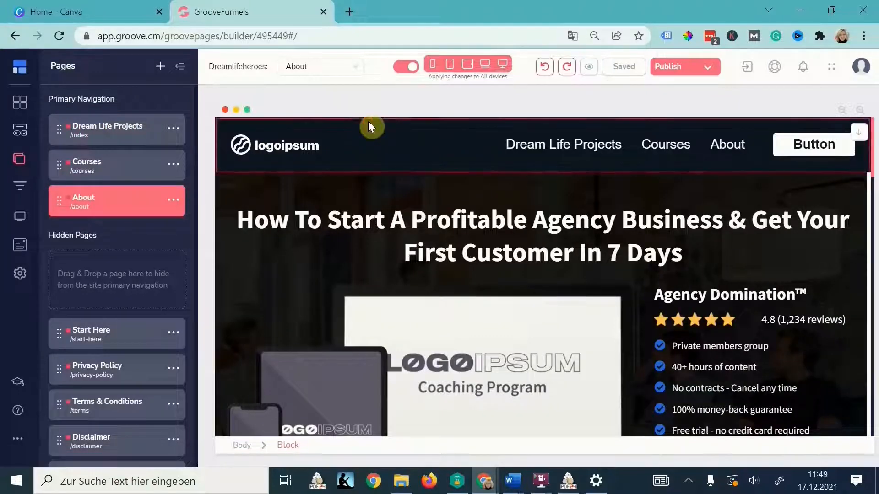
Try applying the Nav 1 global style to the About page's navigation bar block.
click(368, 121)
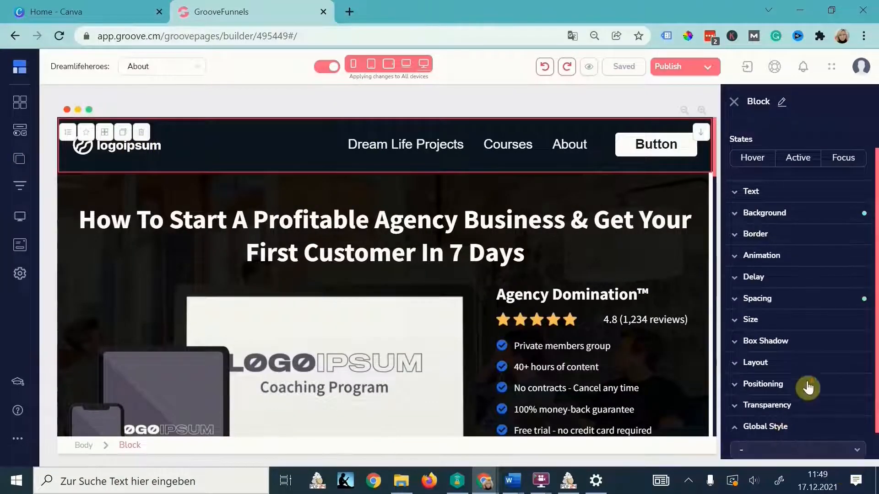
click(838, 428)
click(837, 419)
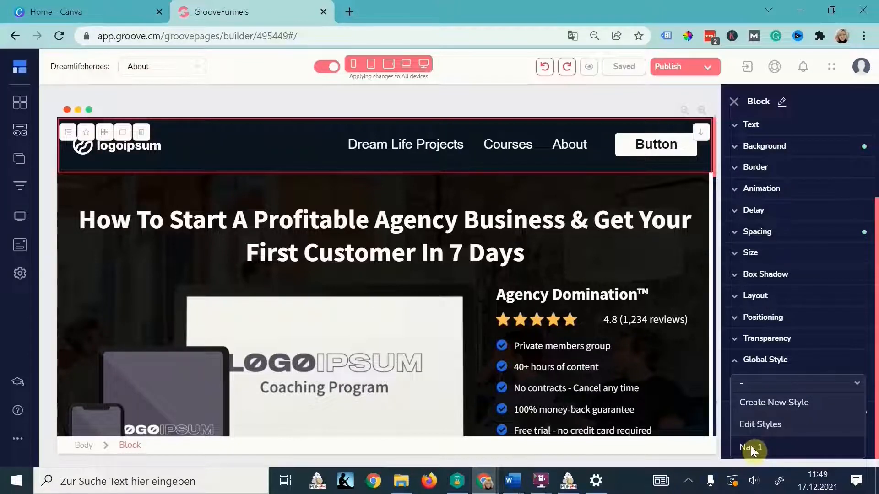
click(751, 449)
click(733, 101)
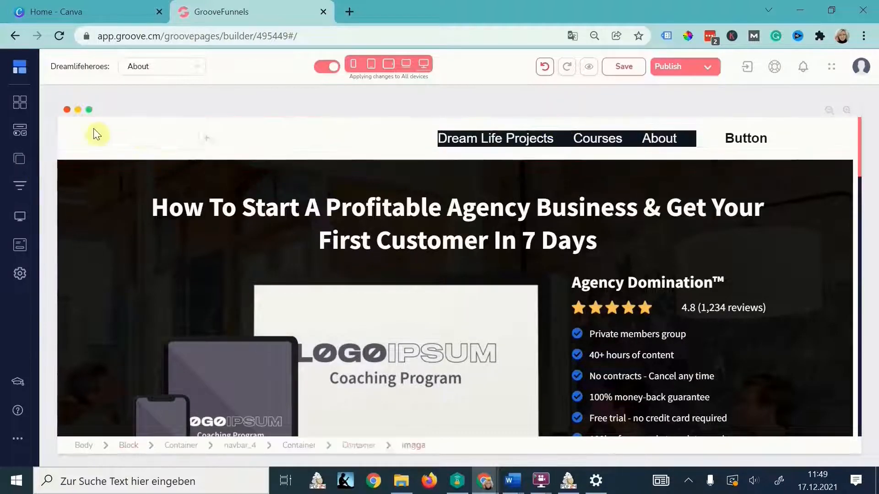
Replace the About page's navigation bar with the saved Dream Life Heroes navigation block.
click(20, 101)
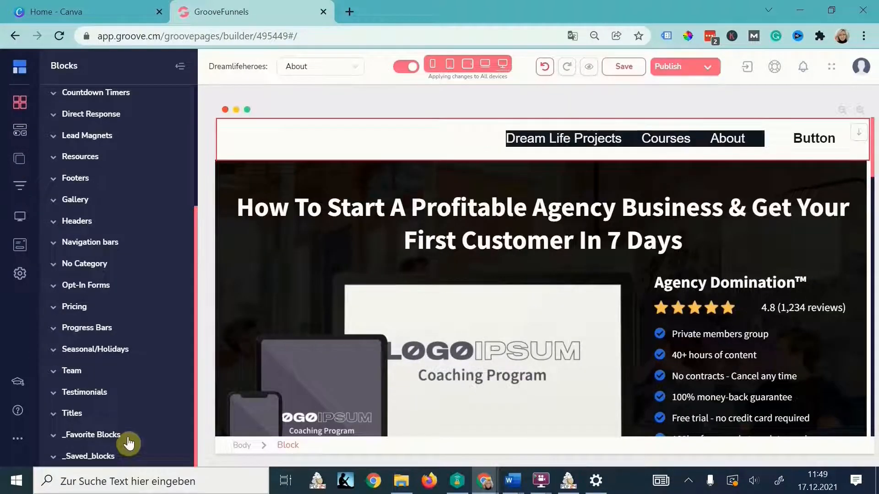
click(75, 456)
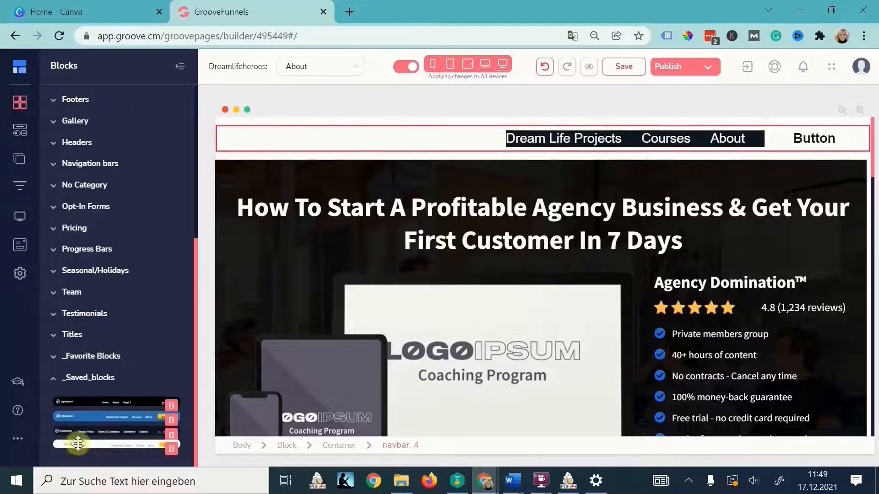
drag(90, 447, 381, 130)
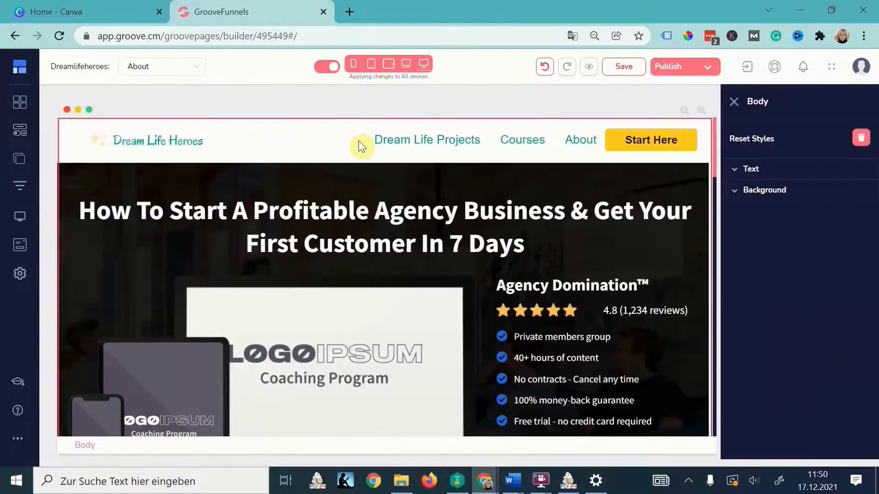
Review the template sections of the Dream Life Projects page, from the hero block down to the monthly packages.
click(551, 256)
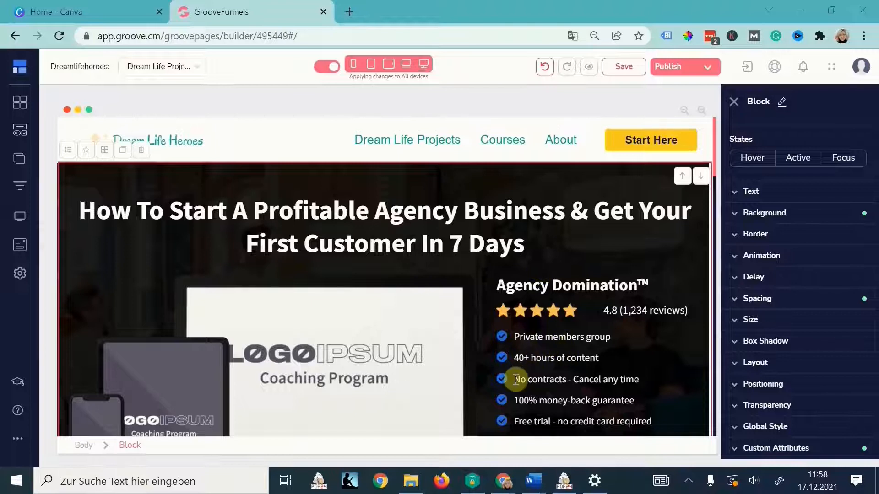
scroll(469, 346, down, 3)
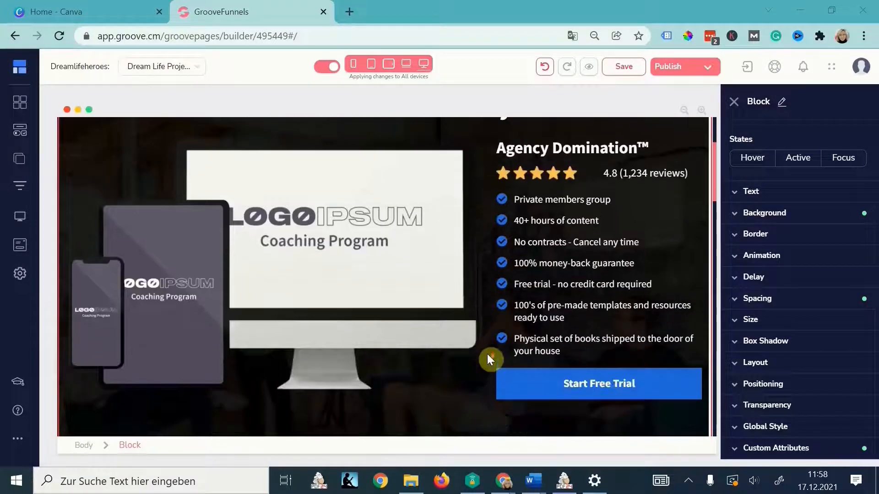
scroll(444, 345, down, 9)
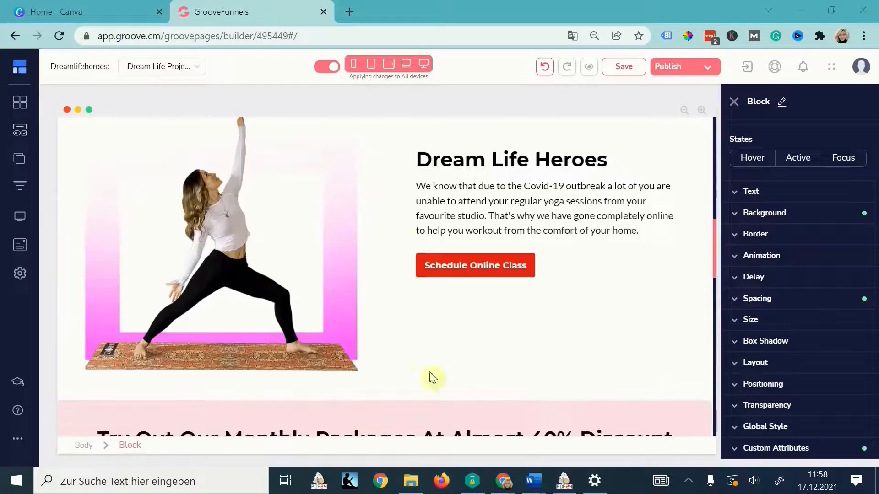
click(540, 211)
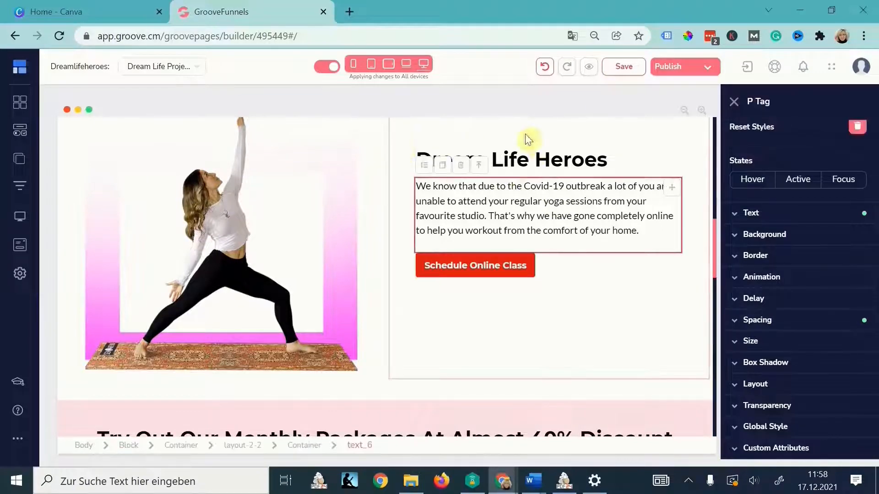
scroll(400, 268, down, 7)
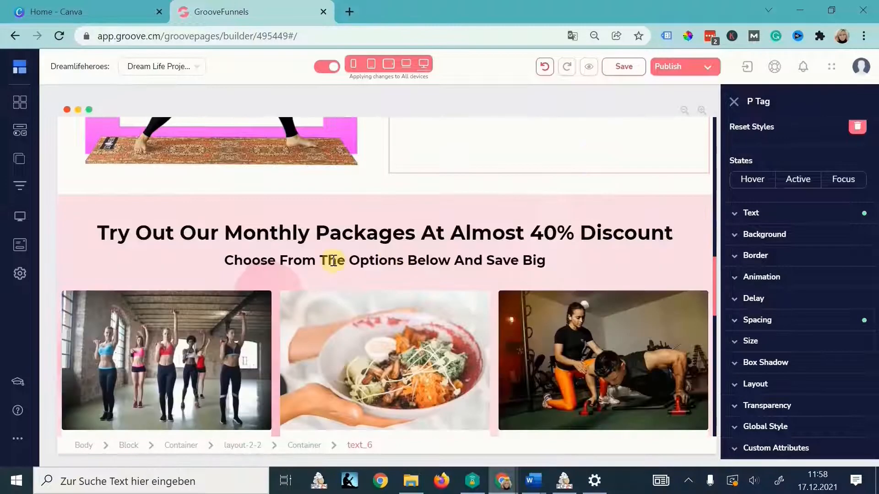
scroll(541, 339, down, 5)
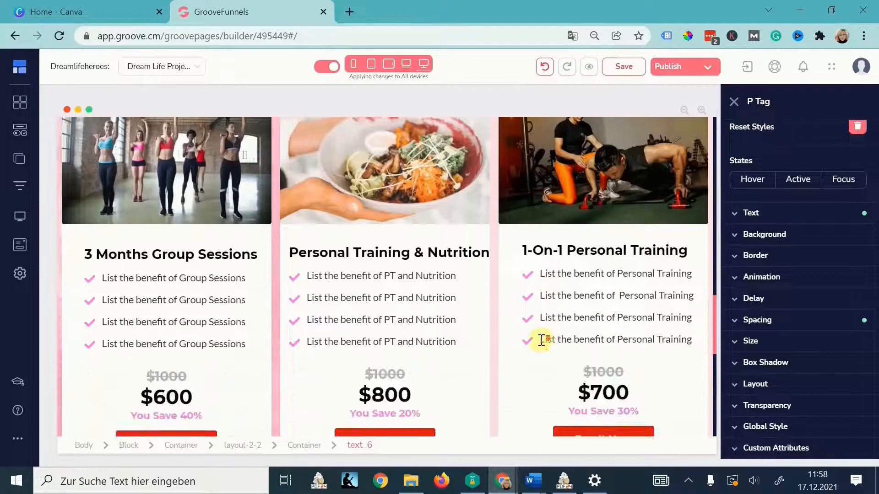
Set the hero block's mockup image to a relative width slightly smaller than its container.
scroll(624, 295, up, 15)
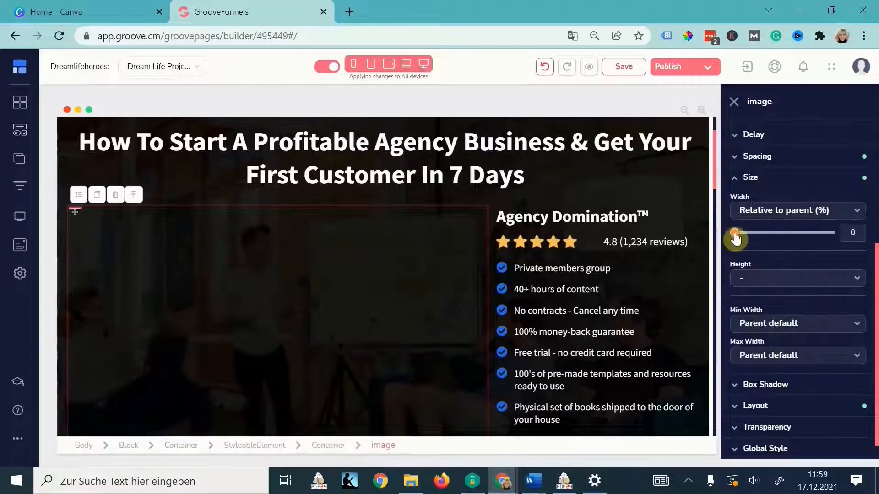
drag(735, 236, 826, 234)
click(383, 445)
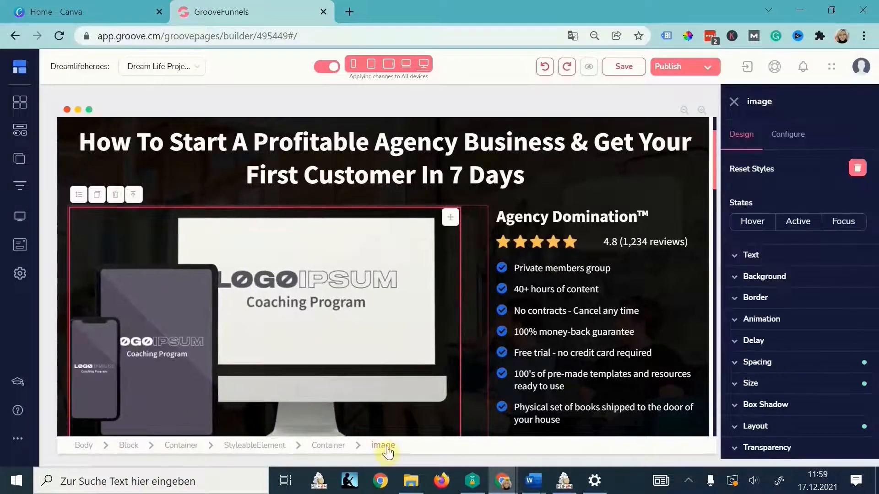
Reduce the width of the mockup image's container to slightly under 100% of its parent.
click(330, 447)
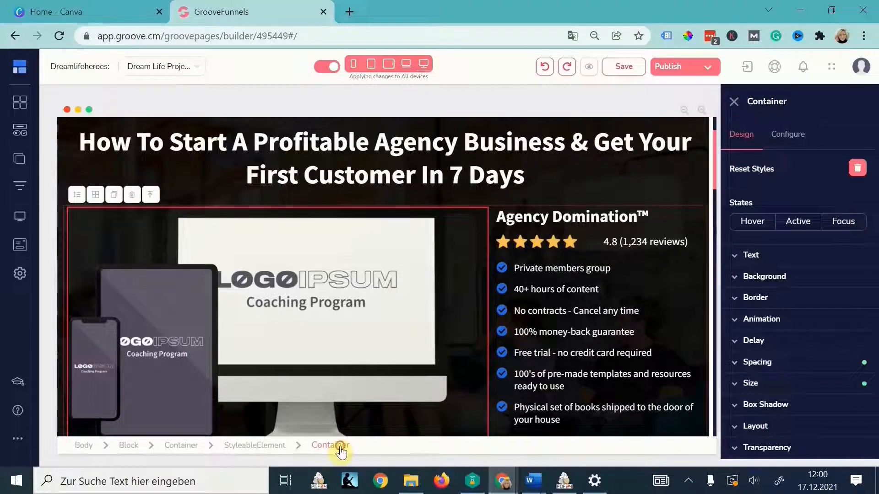
click(761, 383)
scroll(761, 383, down, 5)
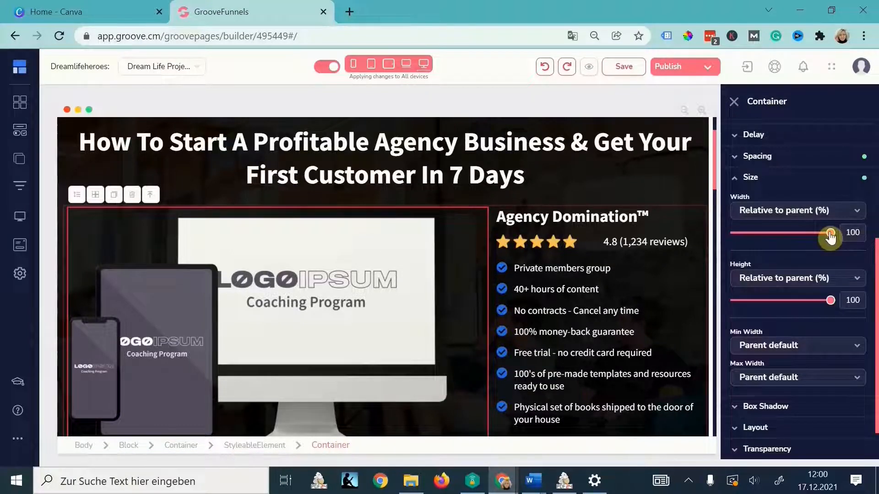
drag(830, 236, 826, 236)
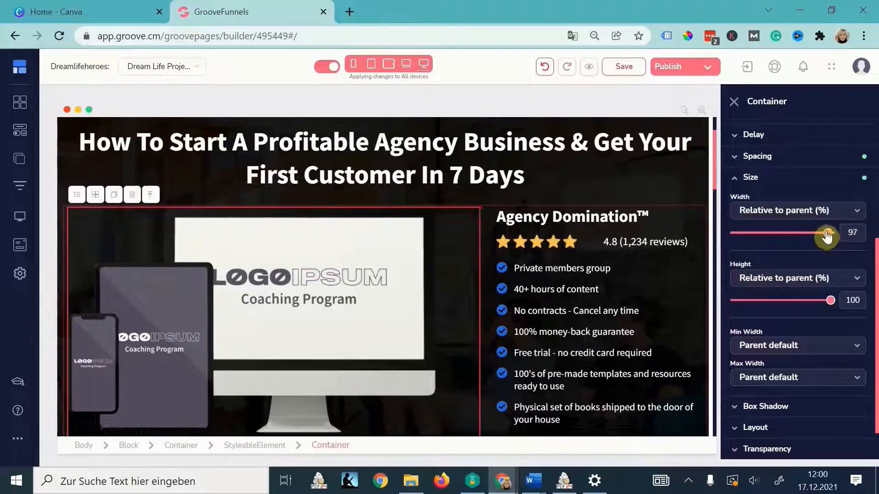
Give the mockup image's container a flex layout with centered primary and secondary alignment.
click(345, 227)
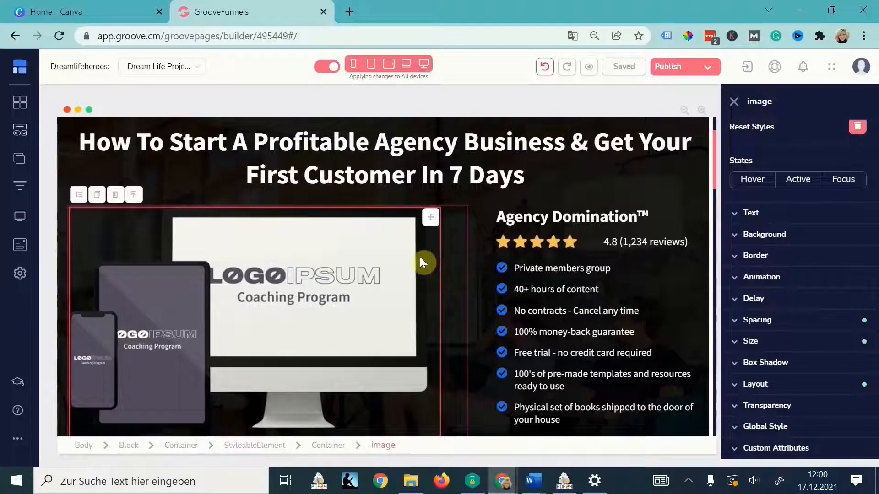
click(457, 274)
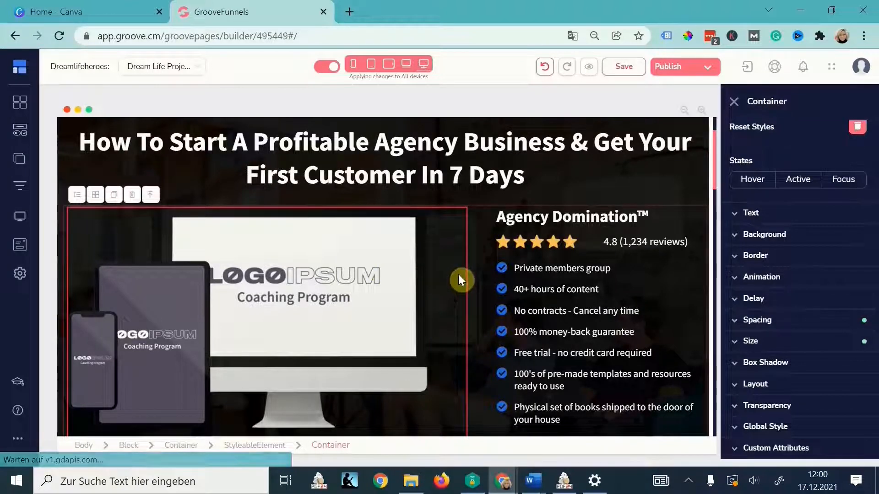
click(769, 385)
click(779, 379)
click(775, 347)
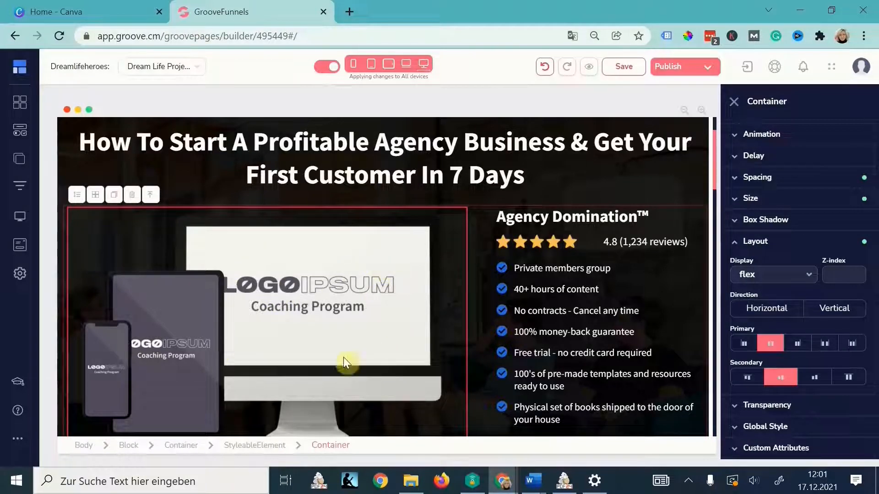
scroll(428, 305, up, 2)
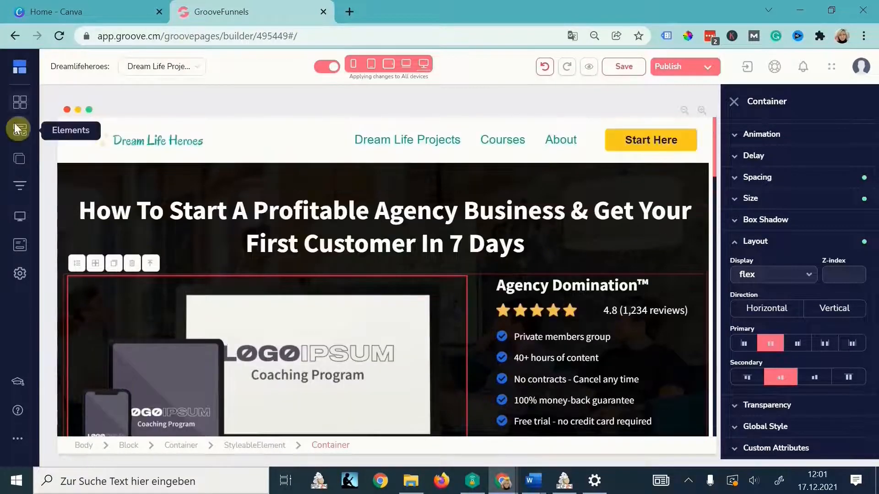
Insert a two-column layout below the hero headline and move the device mockup image into its first column.
click(20, 104)
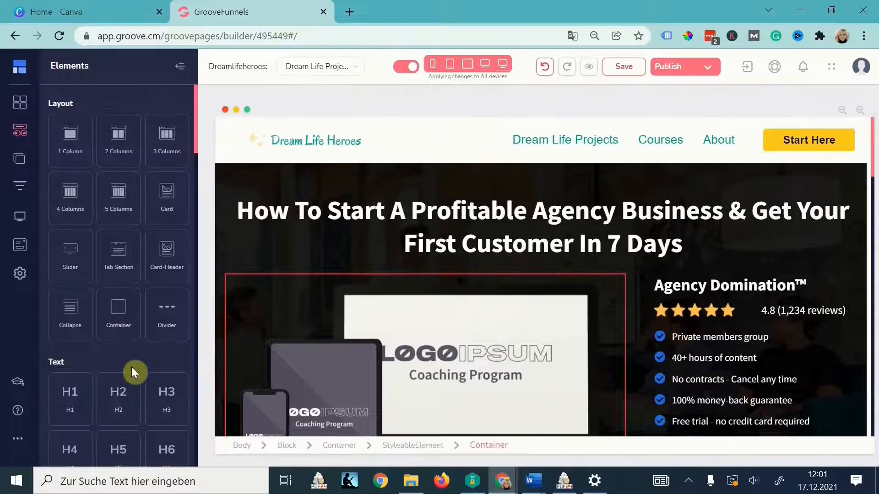
scroll(134, 373, down, 2)
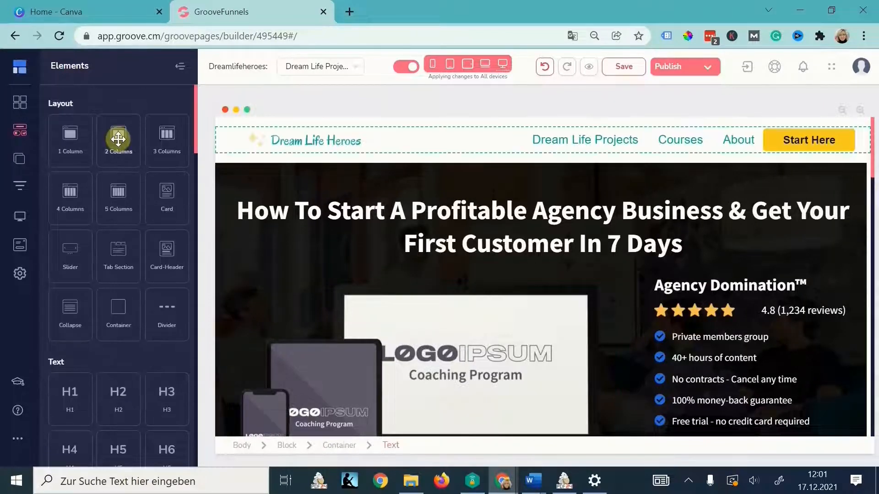
drag(118, 138, 567, 268)
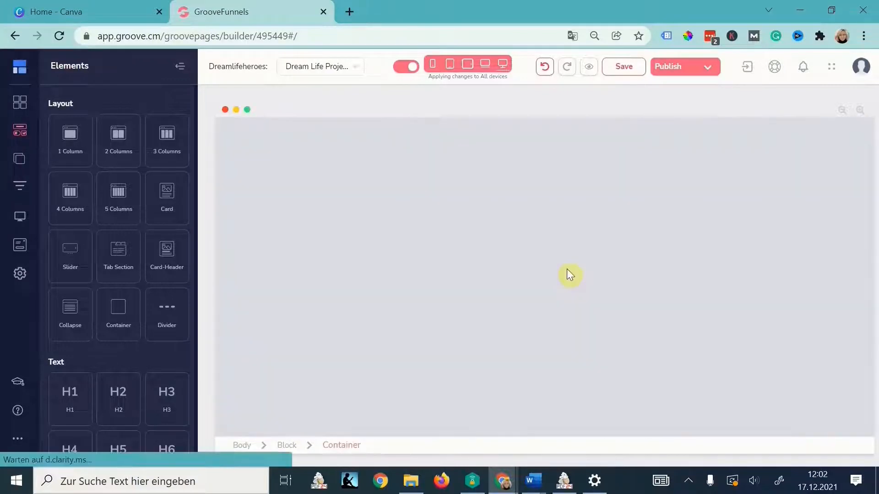
click(600, 363)
click(442, 361)
drag(442, 362, 350, 292)
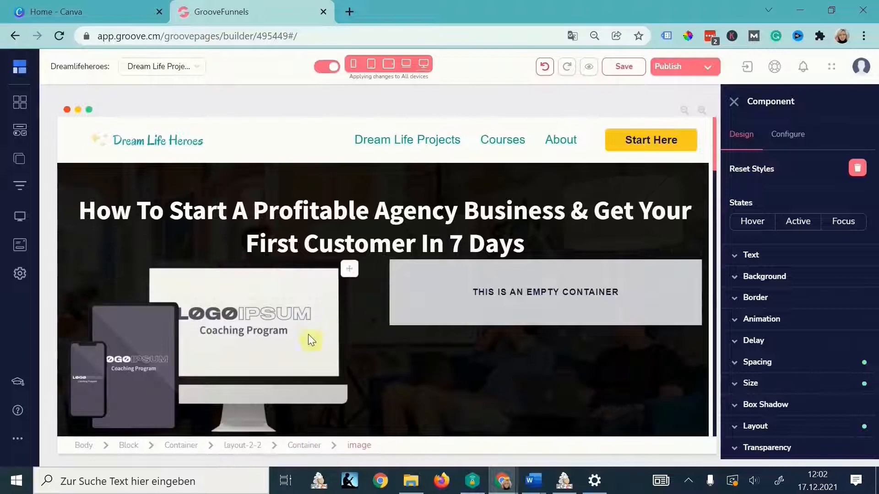
Move the "Agency Domination™" heading into the second column, next to the device mockup image.
scroll(581, 372, down, 6)
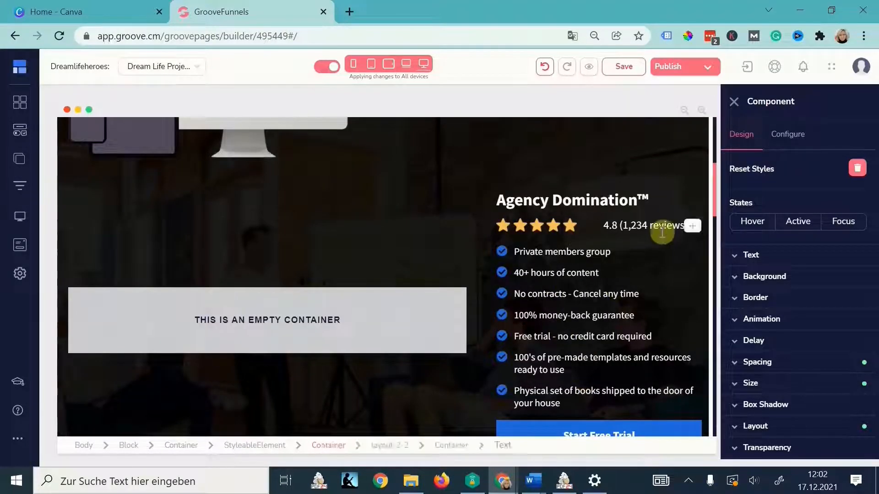
scroll(662, 232, up, 2)
click(634, 273)
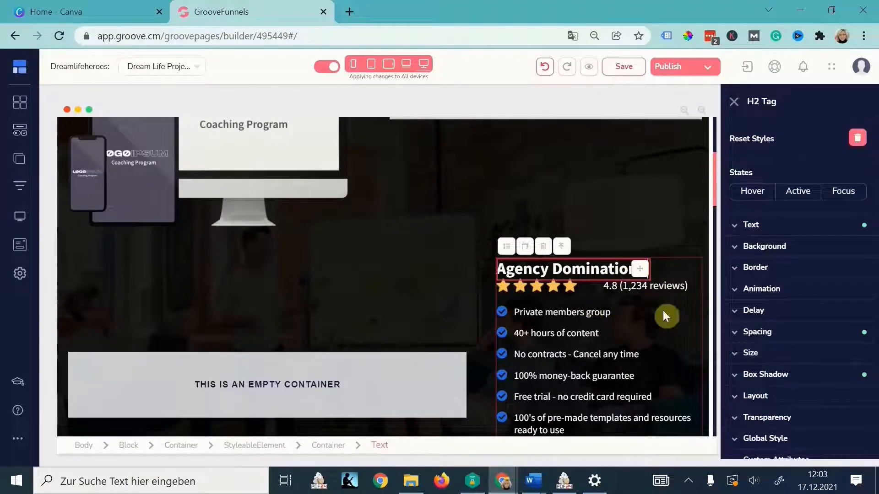
click(696, 271)
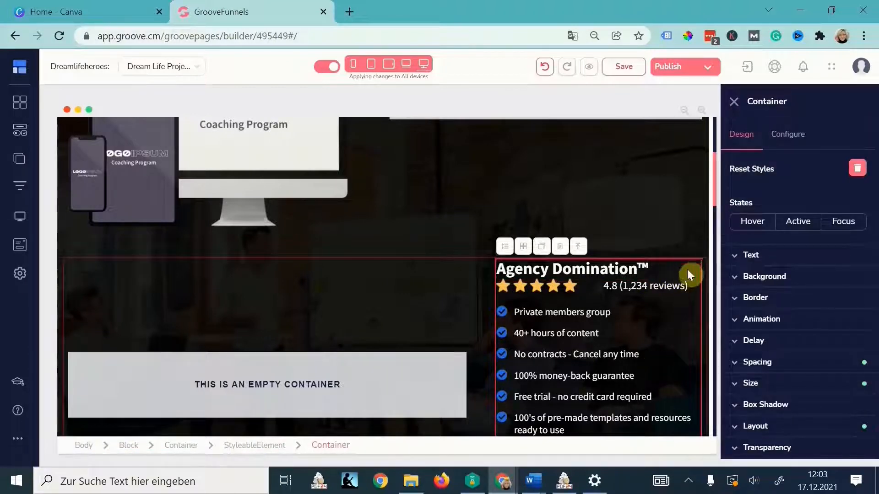
click(655, 274)
scroll(645, 278, up, 1)
scroll(645, 278, up, 1)
drag(638, 332, 652, 208)
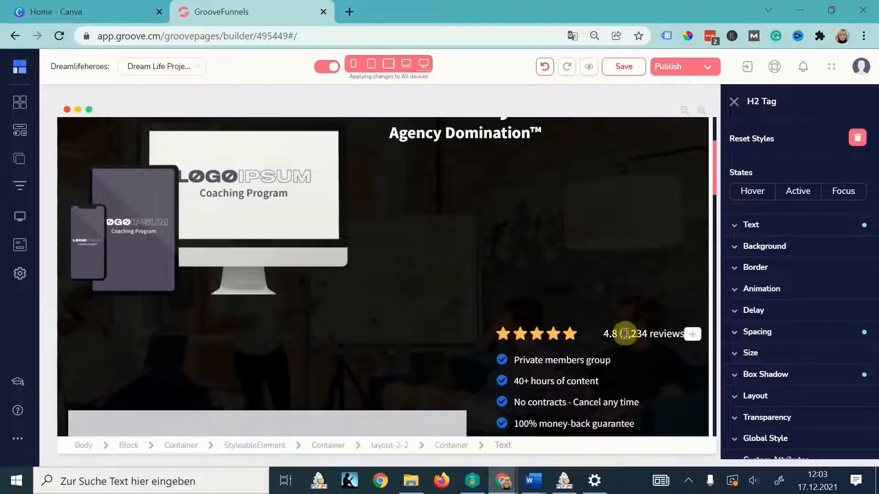
Insert a nested two-column layout below the "Agency Domination™" heading and move the star rating and the review count text into its columns.
click(649, 342)
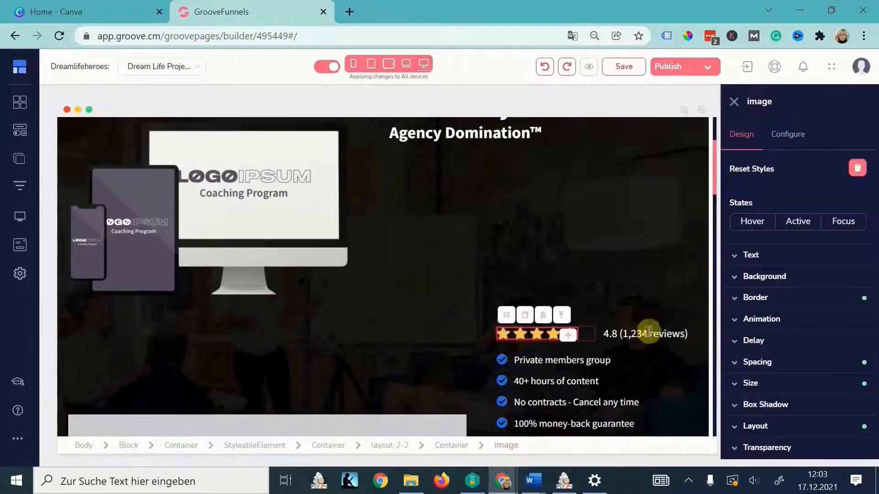
click(649, 333)
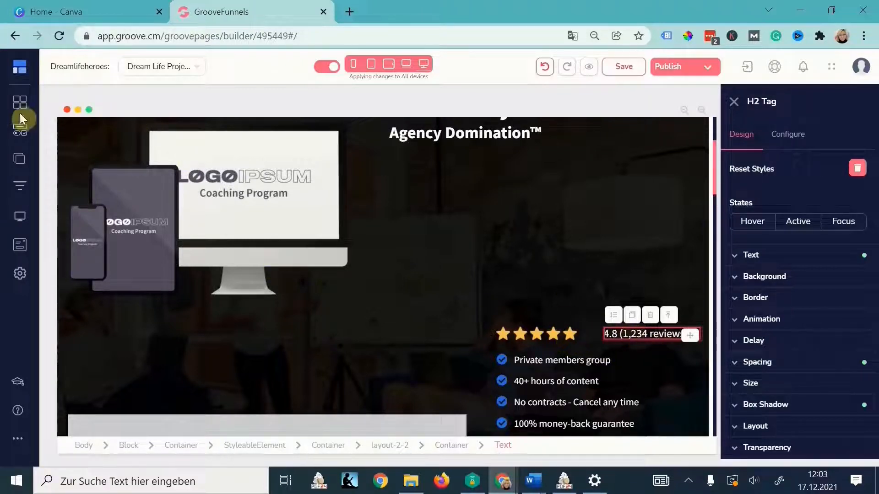
click(19, 128)
drag(115, 141, 635, 177)
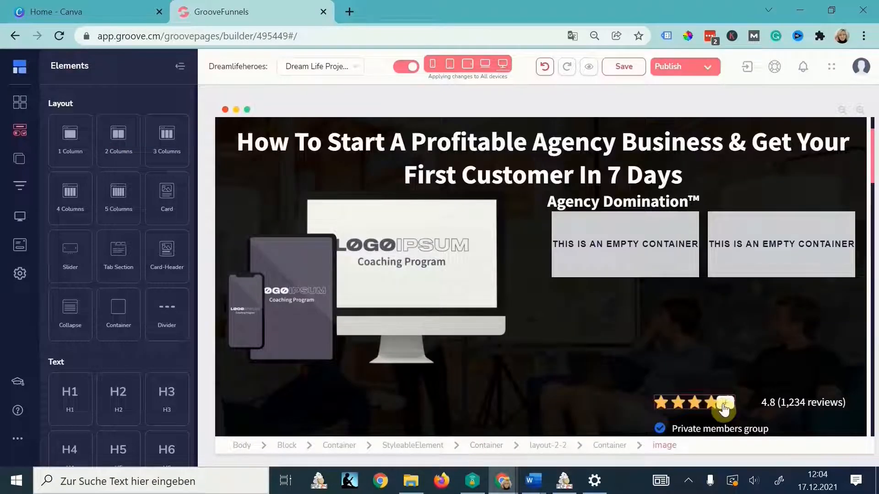
drag(723, 407, 667, 261)
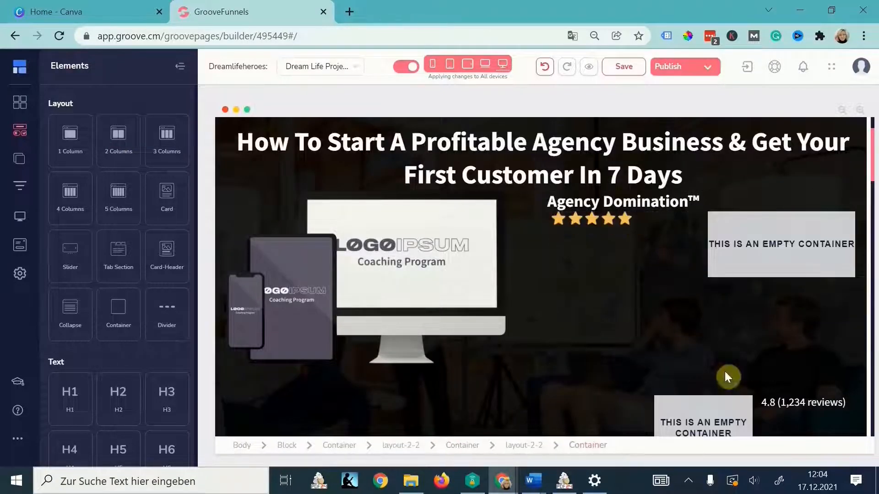
click(848, 403)
drag(690, 406, 664, 246)
Delete the two empty containers above the feature list where the star rating and review text were.
scroll(662, 248, down, 3)
click(607, 296)
click(667, 249)
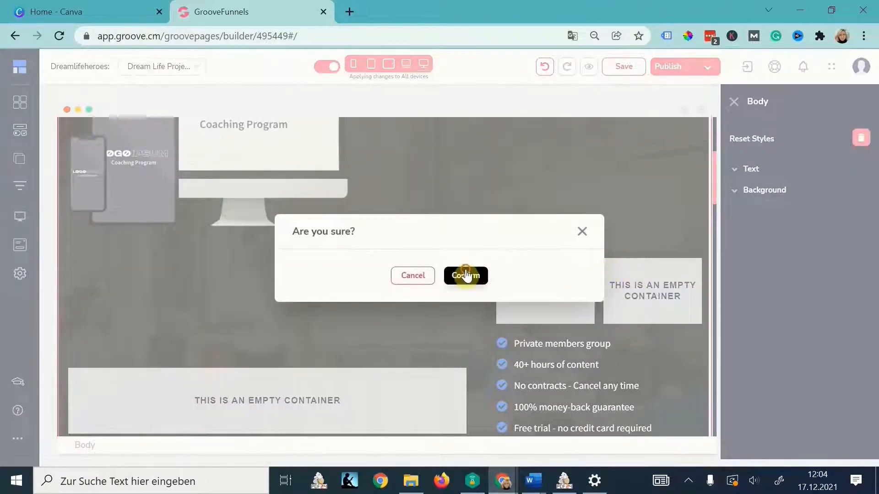
click(465, 274)
click(581, 281)
click(561, 251)
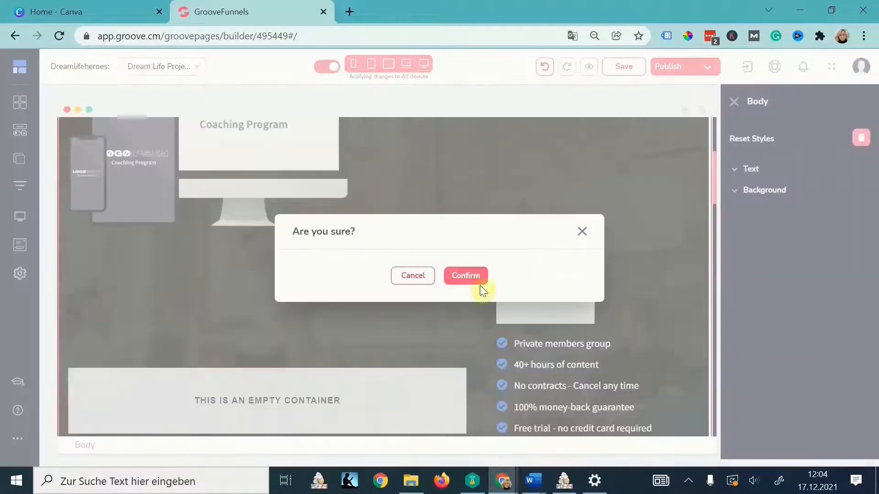
click(479, 282)
Move the "Private members group" and "40+ hours of content" list items into the new column below the star rating.
click(581, 277)
click(389, 447)
scroll(623, 278, up, 2)
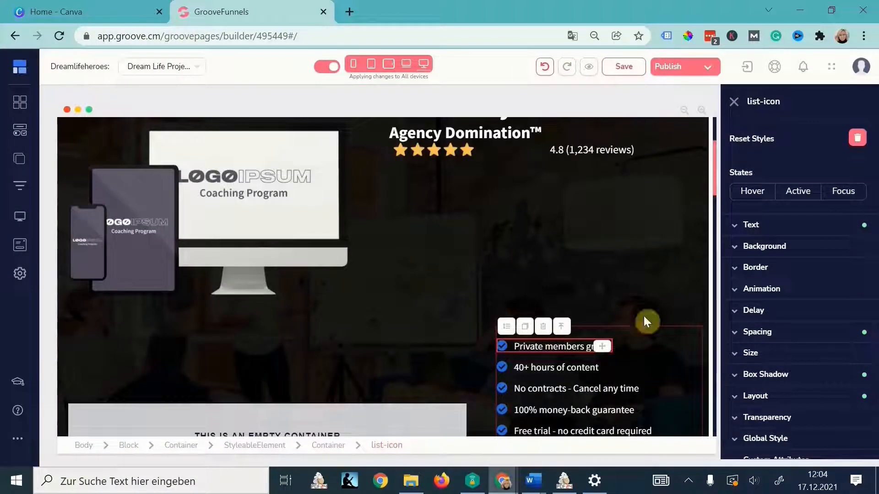
drag(607, 347, 554, 261)
click(545, 337)
click(380, 446)
drag(587, 336, 552, 222)
Move the "No contracts - Cancel any time" and "100% money-back guarantee" list items below "40+ hours of content".
click(558, 337)
click(388, 446)
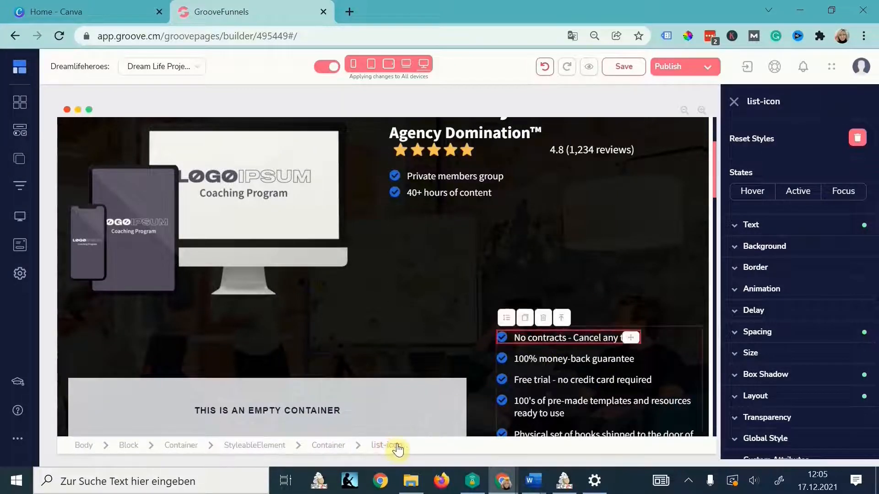
drag(629, 337, 579, 281)
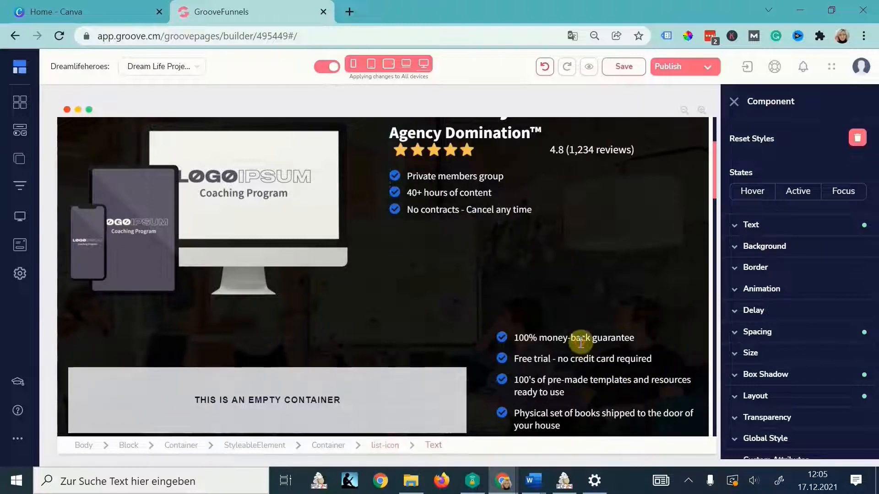
click(583, 339)
click(383, 446)
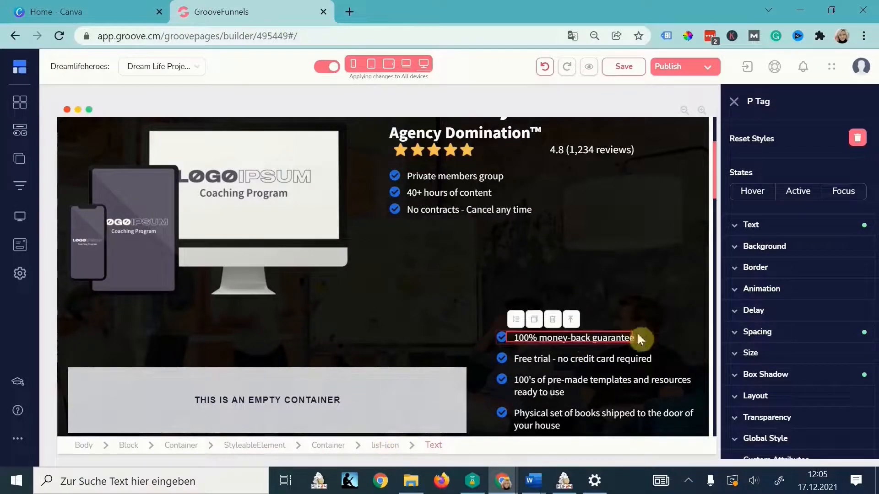
drag(624, 337, 568, 266)
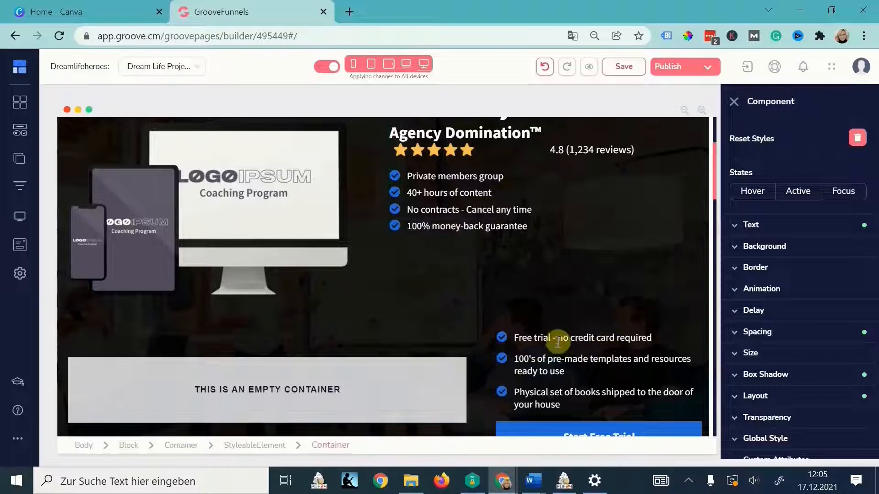
Move the free trial, pre-made templates and physical set of books list items to the end of the new column's feature list.
click(558, 337)
click(405, 444)
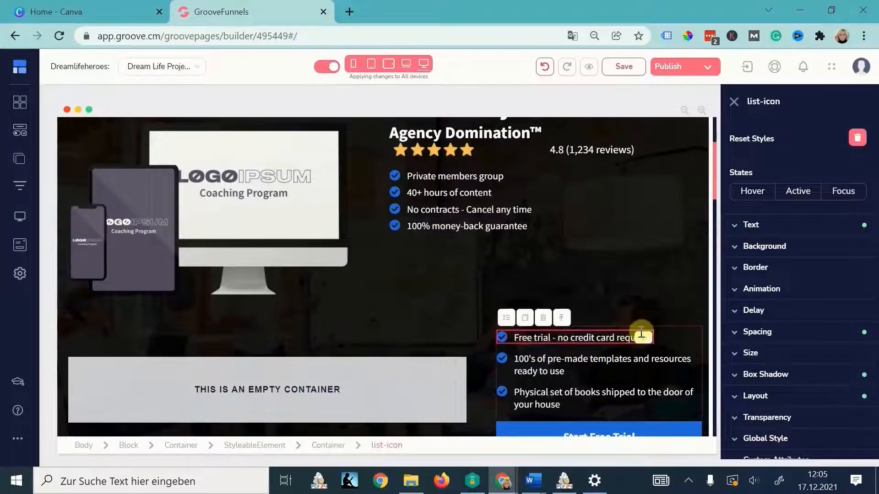
drag(644, 337, 555, 275)
click(572, 347)
click(385, 446)
drag(690, 339, 558, 268)
click(555, 338)
click(388, 445)
drag(690, 340, 636, 305)
Insert a one-column layout below the relocated feature list and move the "Start Free Trial" button into it.
click(687, 345)
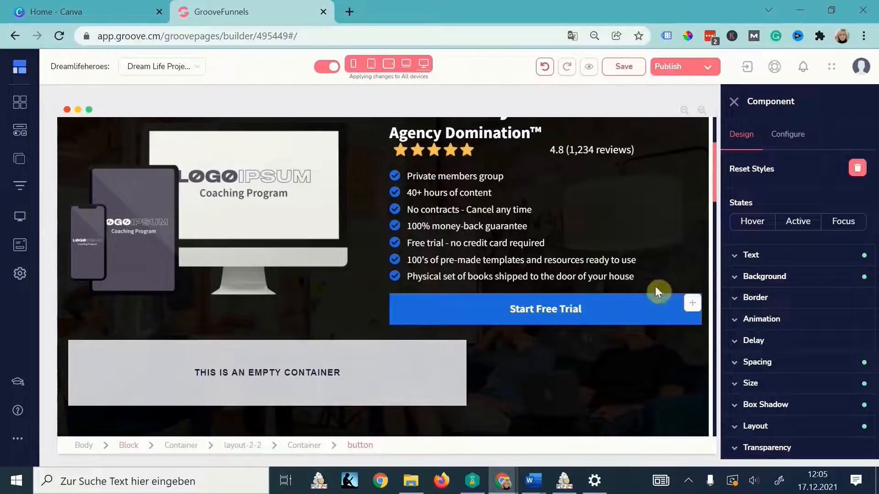
click(549, 69)
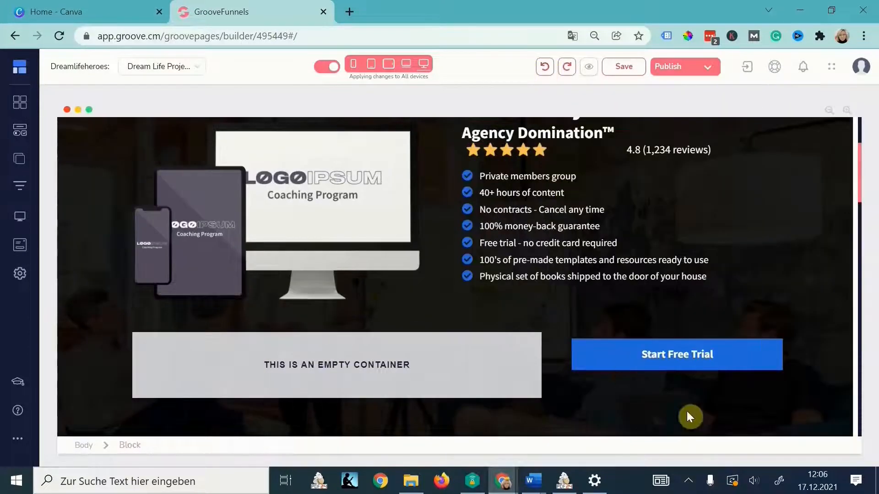
click(621, 364)
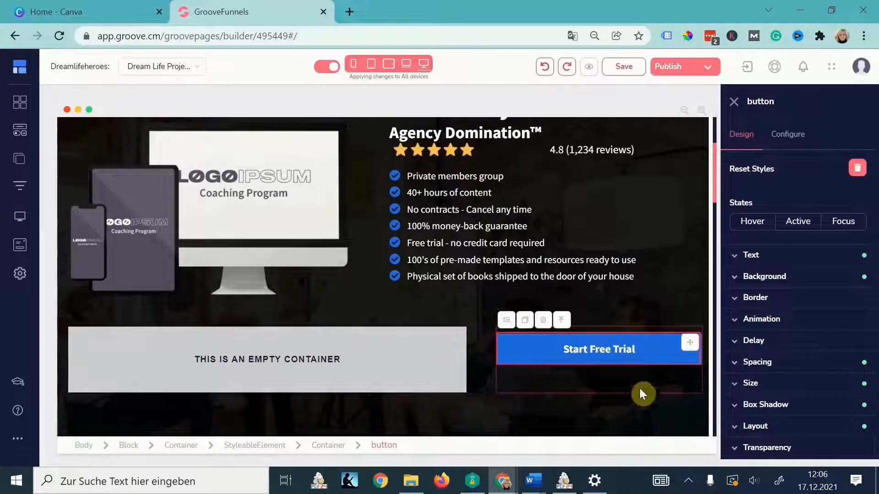
click(20, 132)
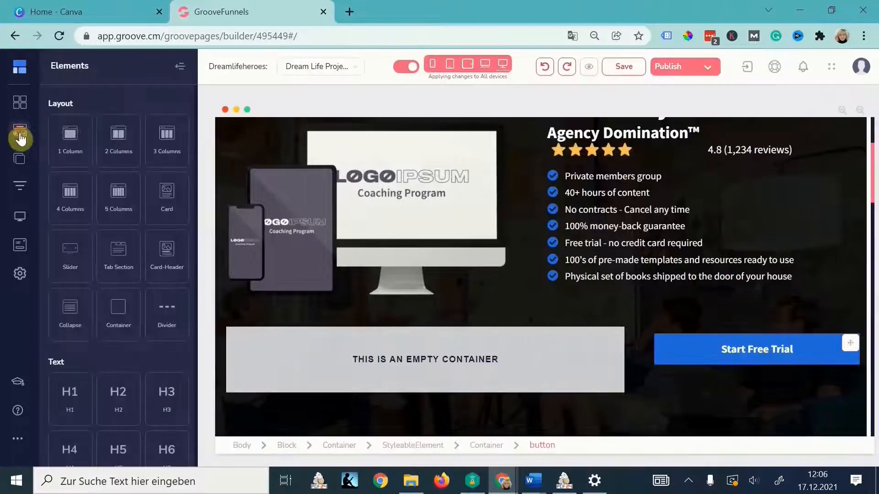
drag(69, 141, 645, 299)
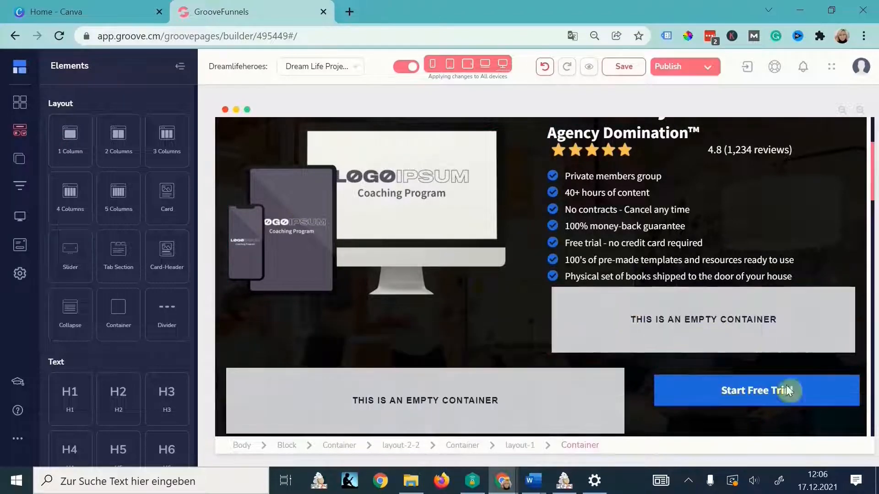
drag(847, 384, 788, 324)
Reduce the "Start Free Trial" button's width to a little over half of its column.
click(788, 323)
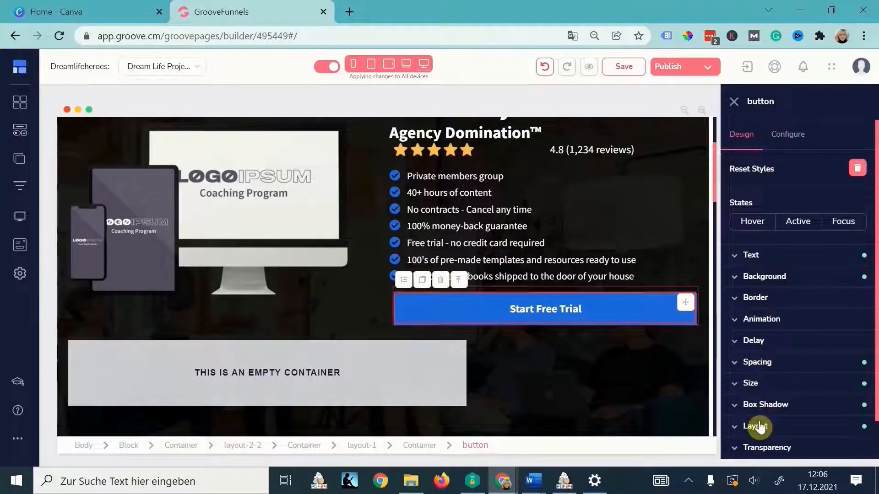
scroll(760, 427, down, 1)
click(751, 346)
scroll(797, 298, down, 3)
drag(845, 259, 791, 265)
click(569, 321)
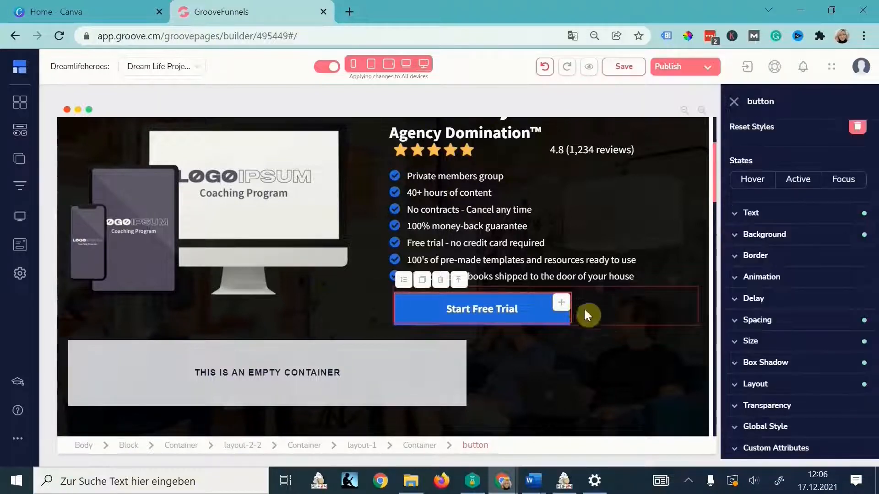
Centre the "Start Free Trial" button horizontally by setting its container's primary alignment to centre.
click(754, 386)
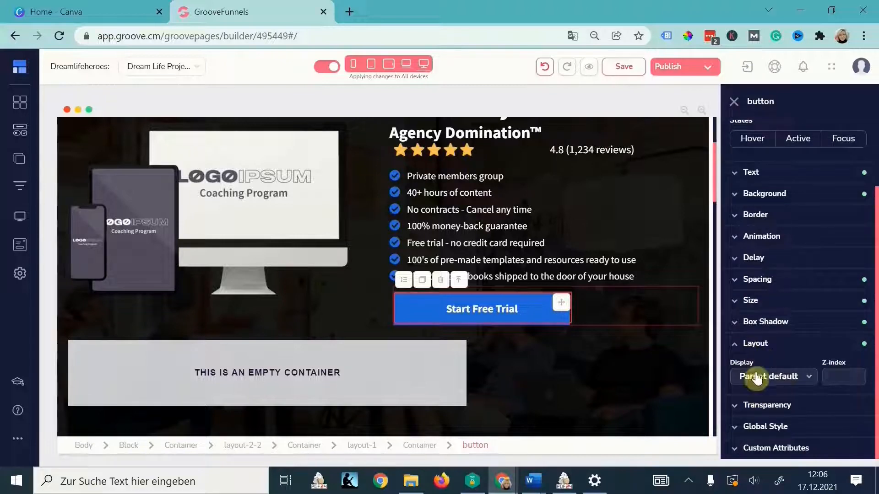
click(753, 346)
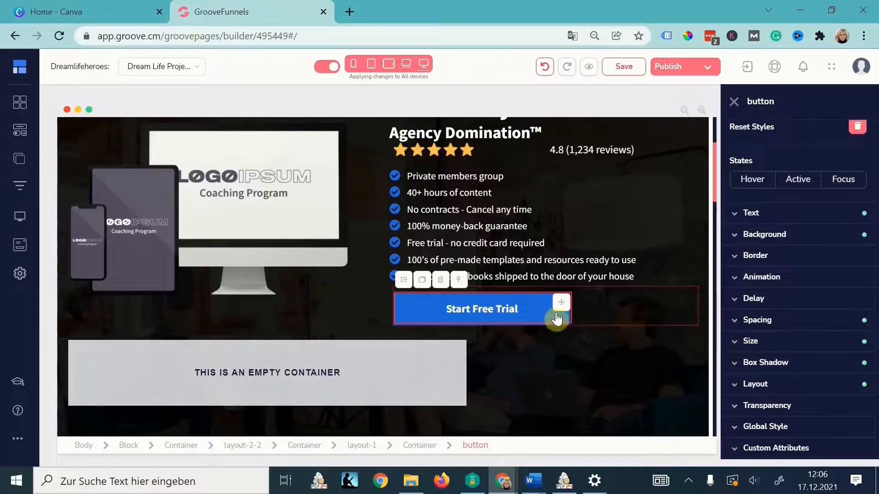
click(426, 446)
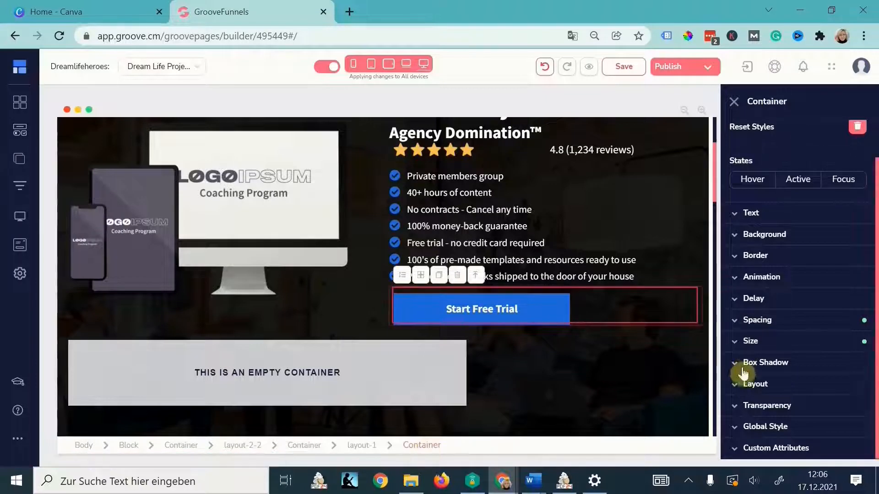
click(756, 383)
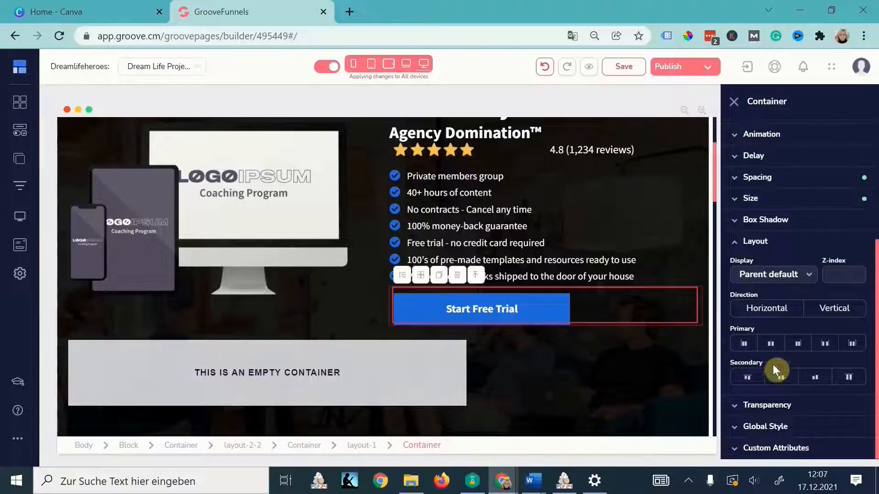
click(771, 348)
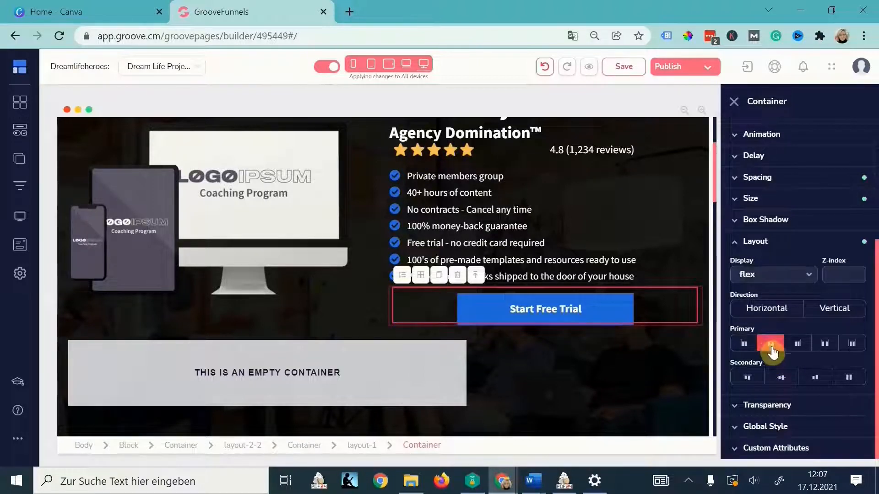
Delete the leftover empty container below the device mockup image.
click(128, 350)
click(125, 329)
click(463, 276)
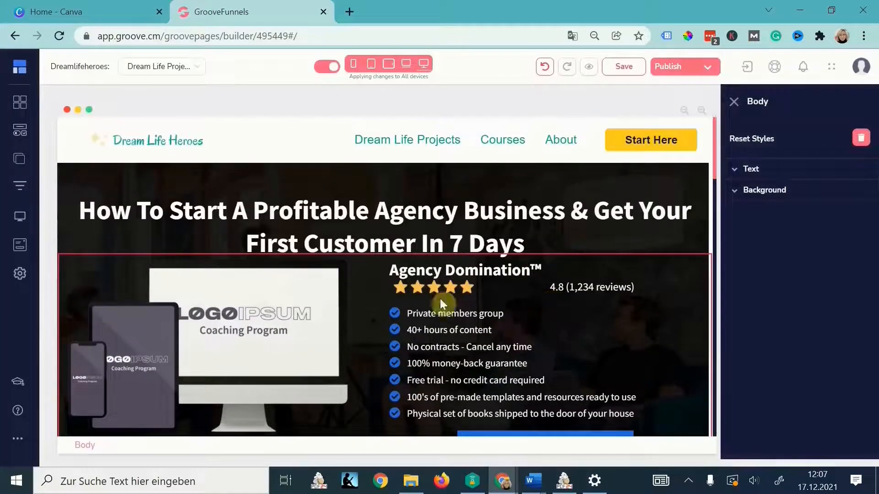
click(411, 203)
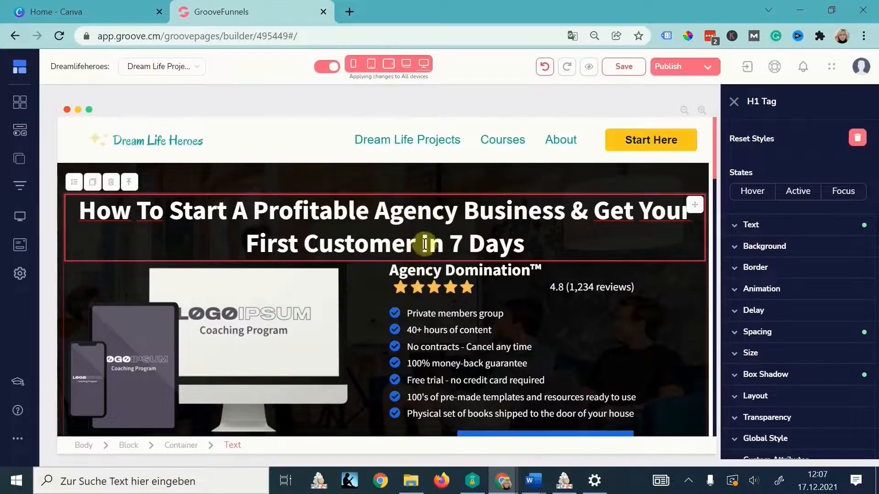
click(274, 268)
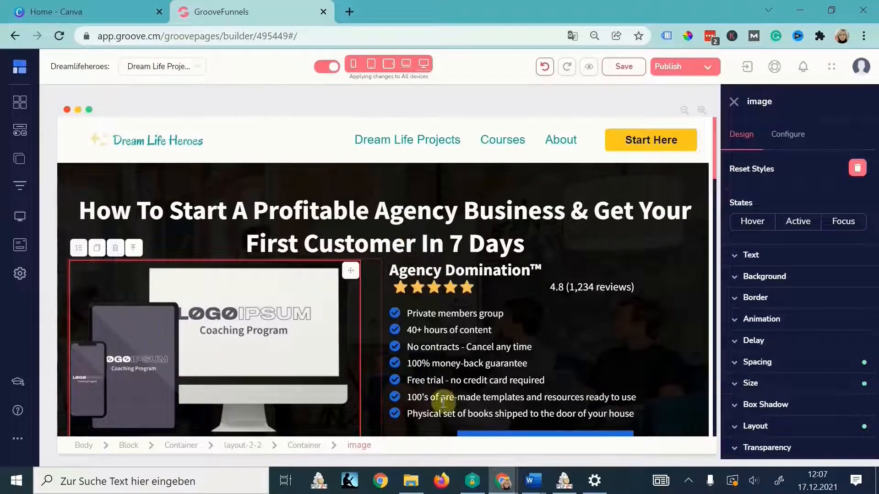
Set the top margin of the hero's two-column layout to 46 and save the page.
click(241, 446)
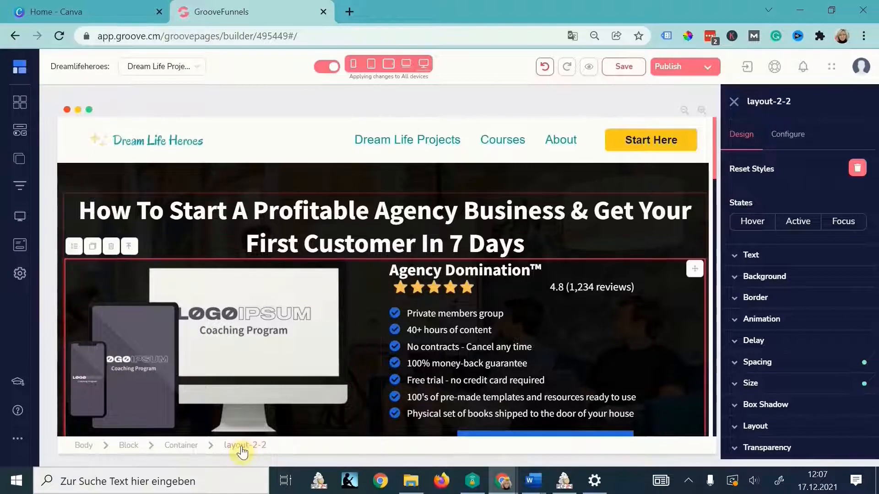
click(757, 364)
scroll(761, 369, down, 3)
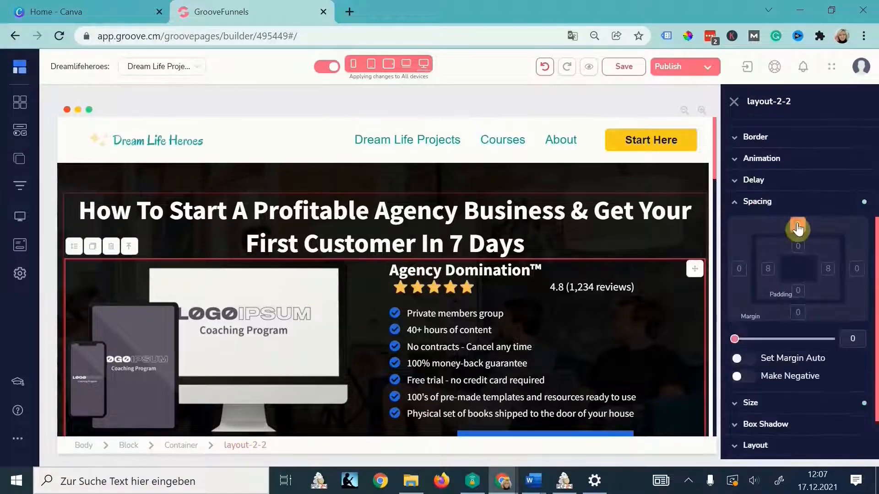
drag(734, 339, 738, 339)
click(623, 67)
scroll(267, 361, down, 2)
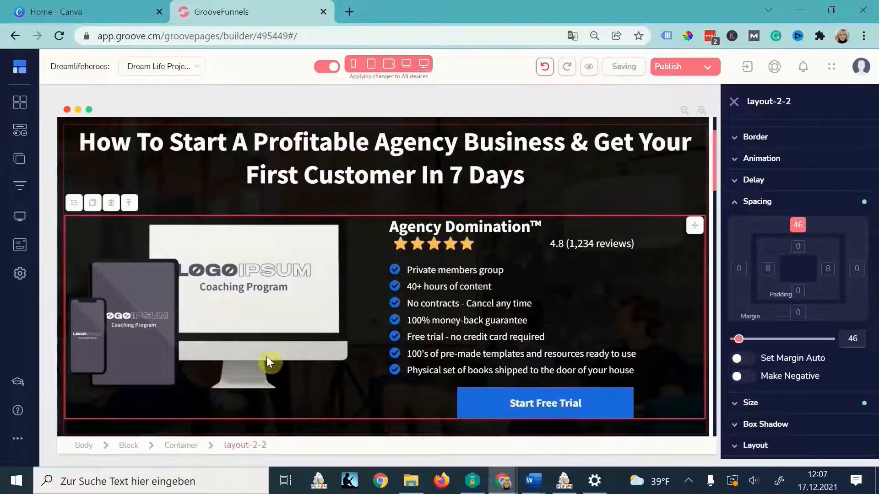
Left-align the "Start Free Trial" button by setting its container's primary alignment to start.
click(534, 404)
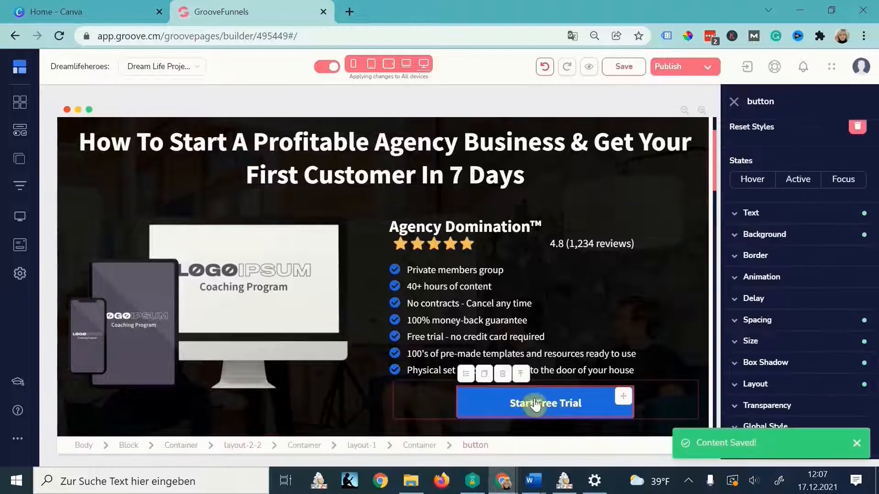
click(755, 384)
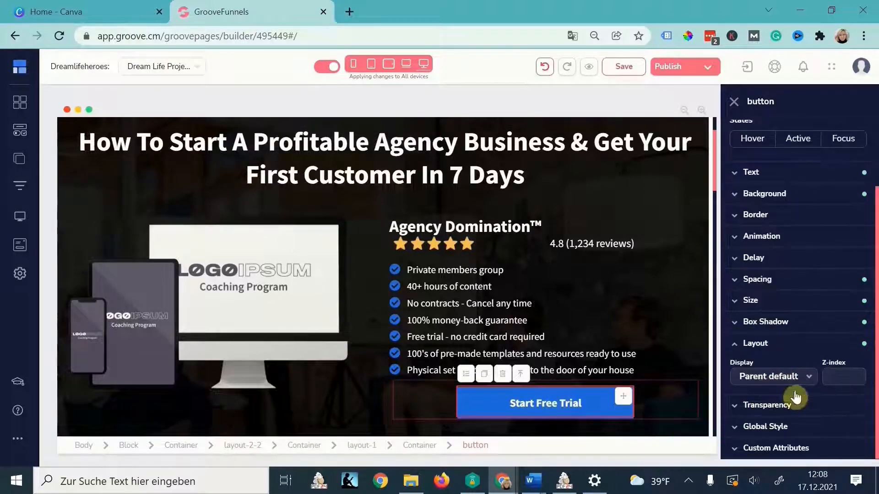
click(678, 397)
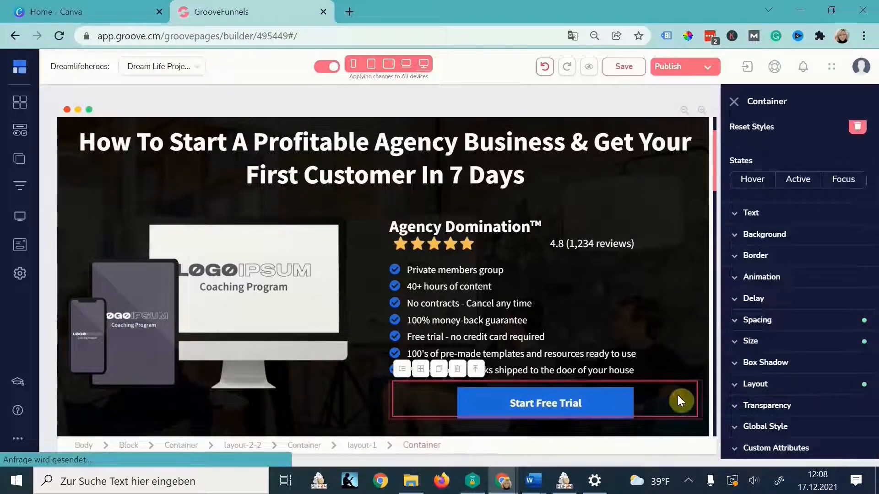
click(758, 384)
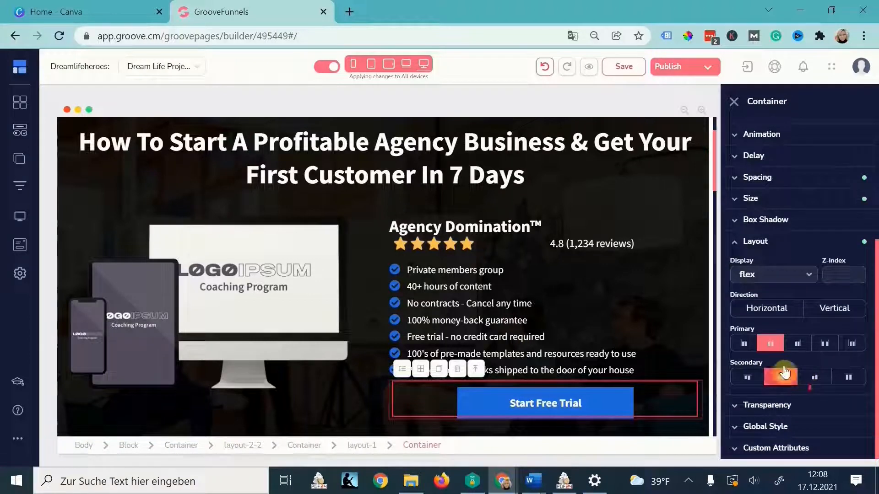
click(742, 347)
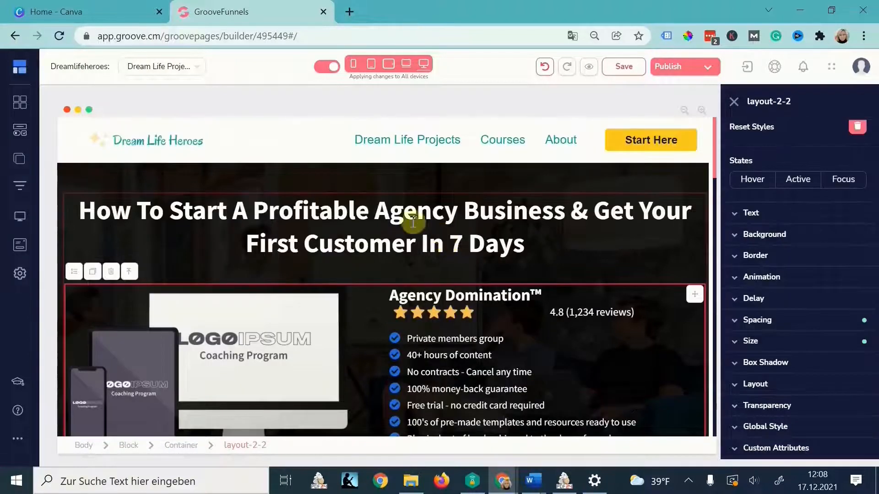
Rewrite the hero headline as "How To Find the Right Online Business for you in 7 Days".
drag(376, 210, 255, 221)
text(Find the Right Onlin)
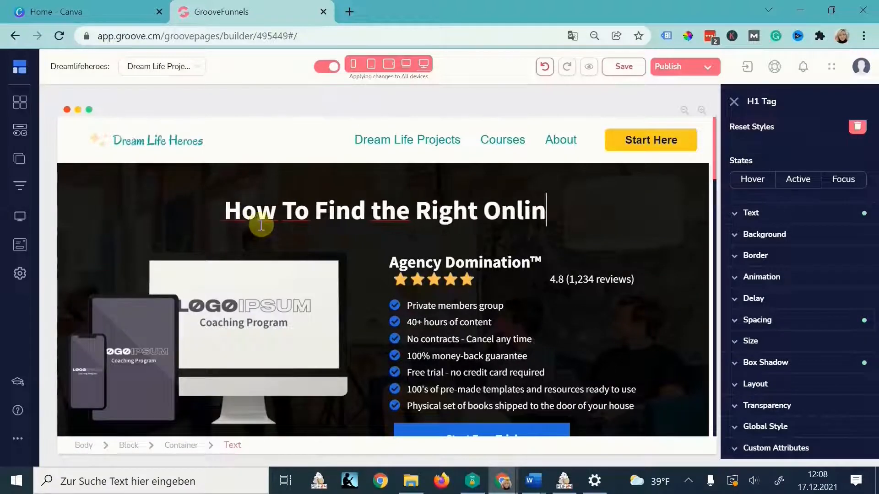
text(e Business for you in 7 Days)
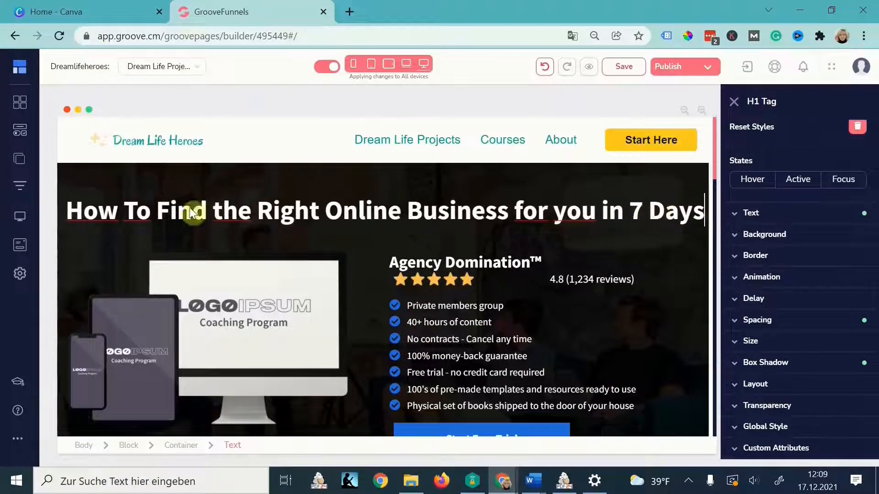
click(275, 187)
Set the hero headline's left and right padding to 112.
click(694, 206)
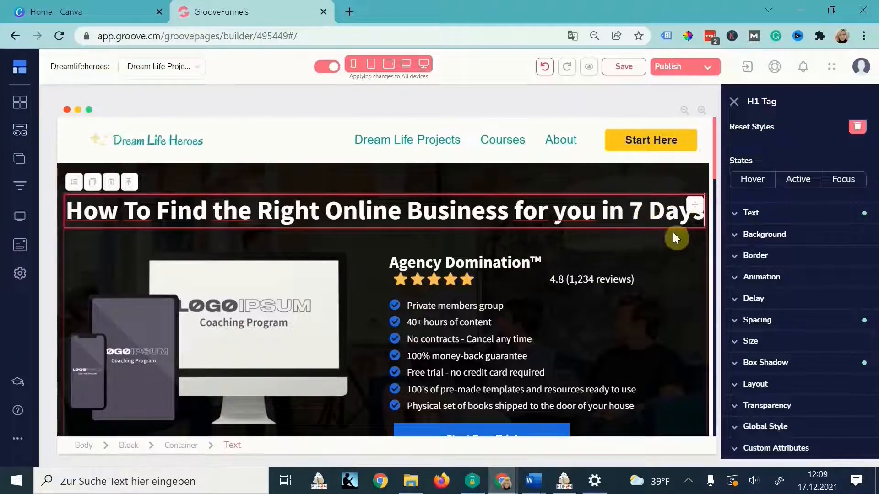
click(758, 320)
click(770, 386)
scroll(770, 386, down, 3)
drag(735, 323, 745, 323)
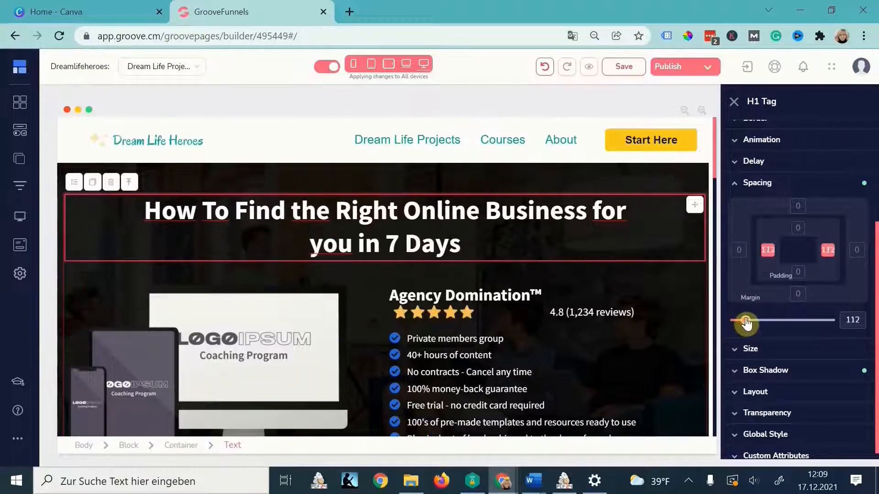
scroll(597, 355, down, 1)
Replace the "Agency Domination" subheading text with "Online Business Starter Kit".
click(518, 227)
text(Onlin)
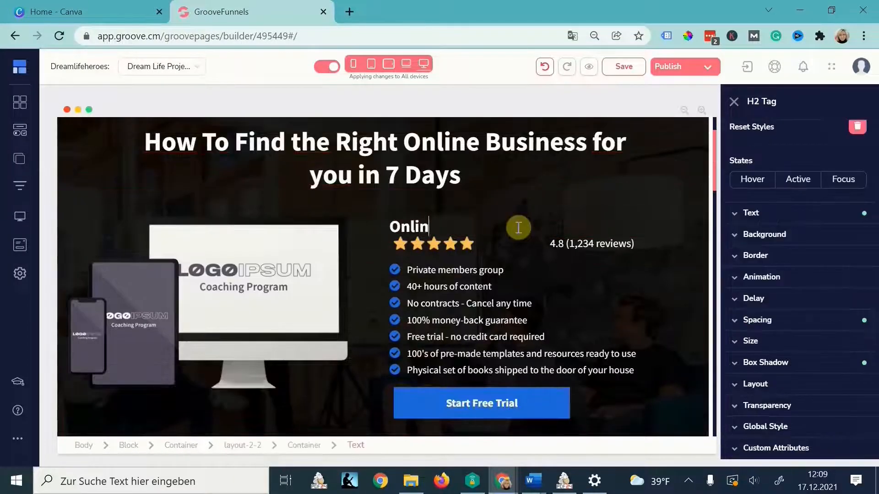
text(e Business Starter Kit)
Delete the star rating and the "4.8 (1,234 reviews)" text below the "Online Business Starter Kit" subheading.
click(586, 244)
click(441, 241)
click(443, 227)
click(466, 275)
click(588, 245)
click(596, 225)
click(465, 275)
click(457, 224)
click(465, 275)
click(494, 260)
click(435, 229)
click(465, 275)
scroll(619, 306, up, 2)
Remove the device mockup file from the hero image element and open the image library.
click(279, 338)
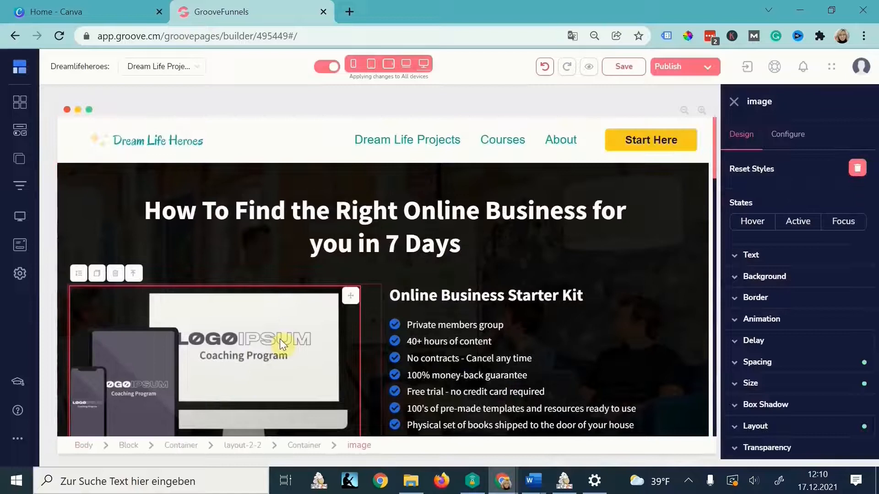
click(788, 140)
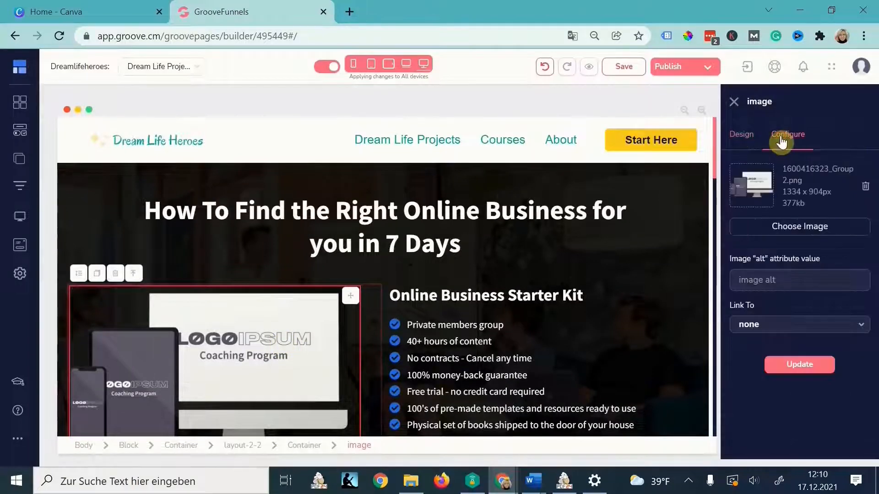
click(865, 186)
click(775, 224)
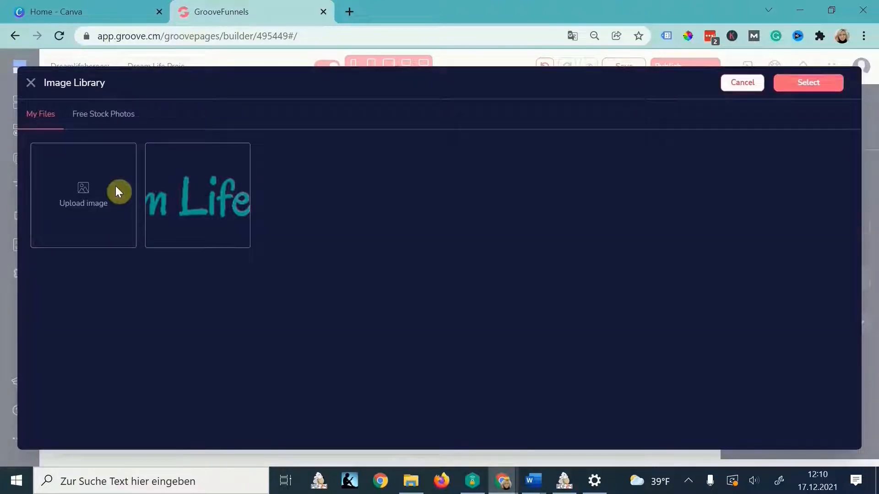
Search the free stock photos for "people" and "beach", and apply a tropical beach photo as the hero image.
click(108, 118)
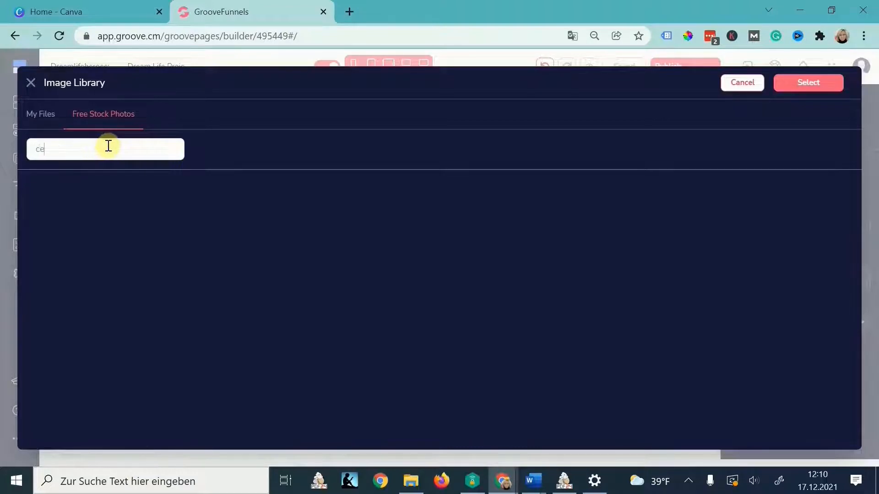
key(Return)
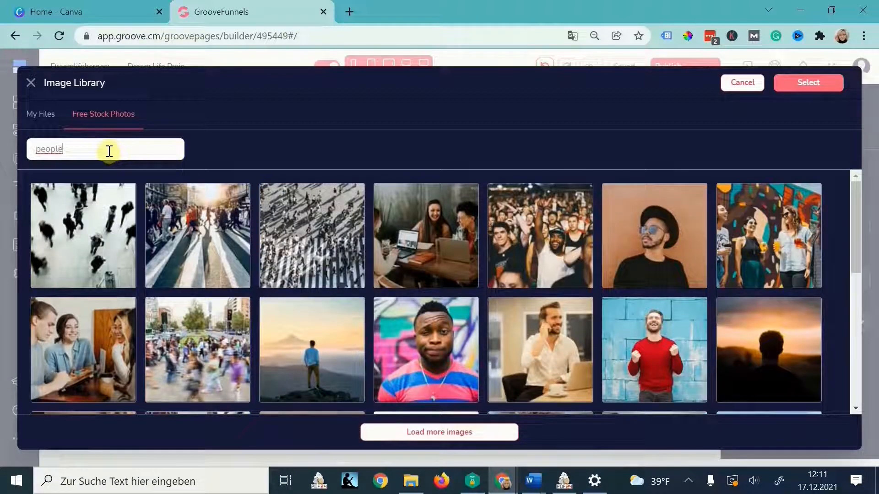
key(ctrl+a)
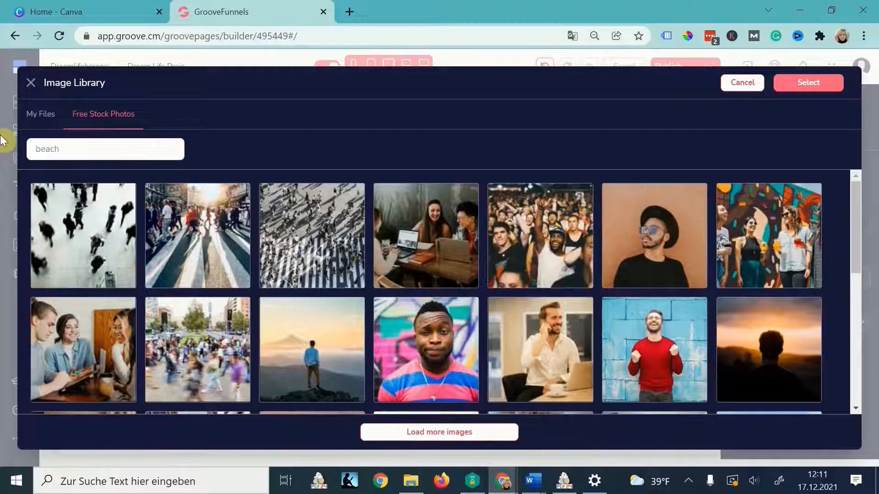
text(beach)
key(Return)
click(448, 257)
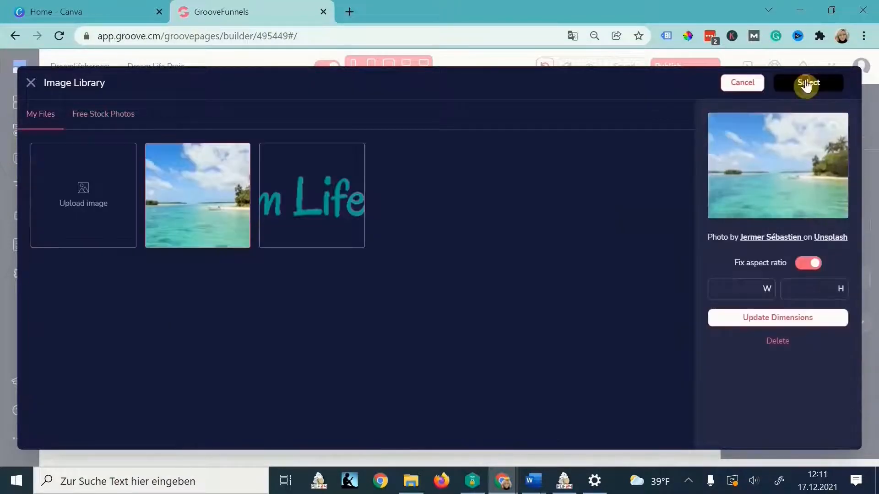
click(807, 84)
click(799, 365)
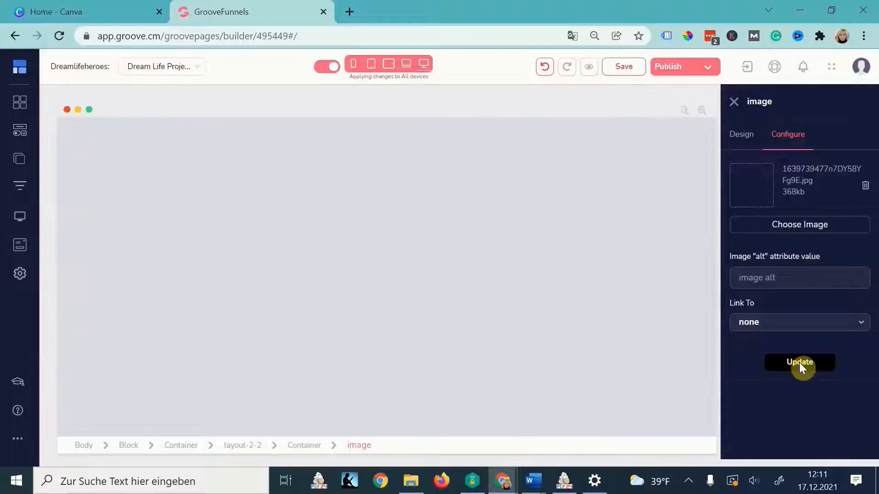
Change the main label of the "Start Free Trial" button to "Start Today".
click(467, 388)
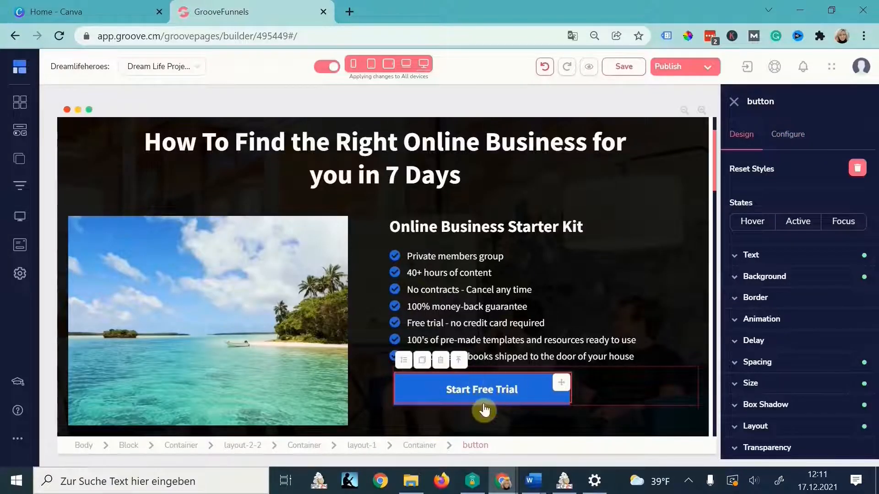
click(787, 134)
triple_click(836, 199)
text(Start Today)
click(790, 423)
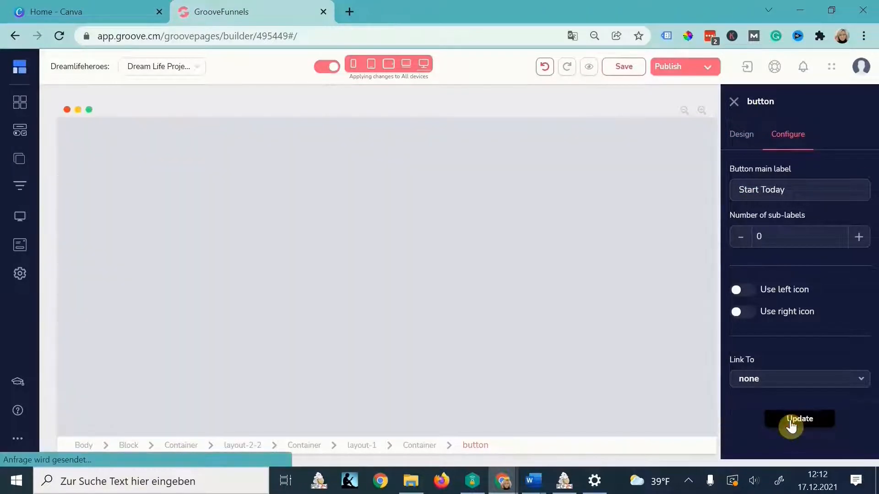
Open the hero block's background settings, and copy the hex code #089F9B from the mood board in PDF24 Reader.
click(91, 134)
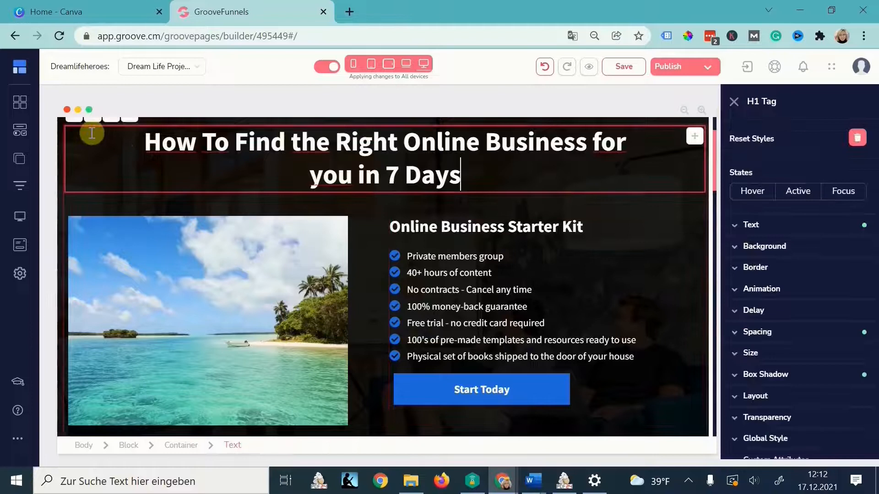
scroll(276, 180, up, 2)
click(276, 180)
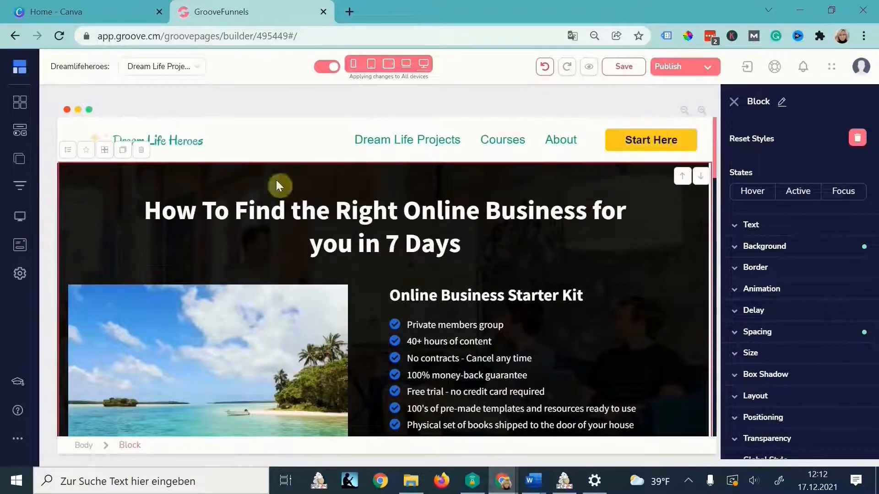
click(767, 246)
click(564, 480)
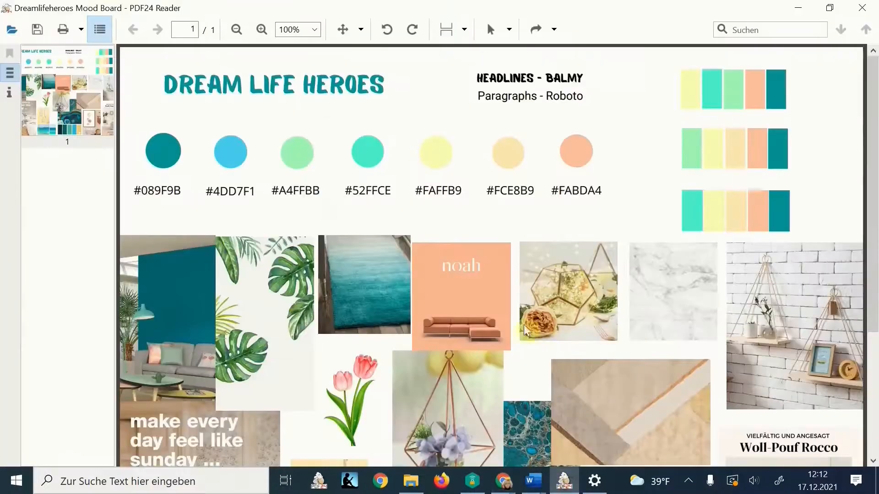
drag(186, 190, 124, 192)
key(ctrl+c)
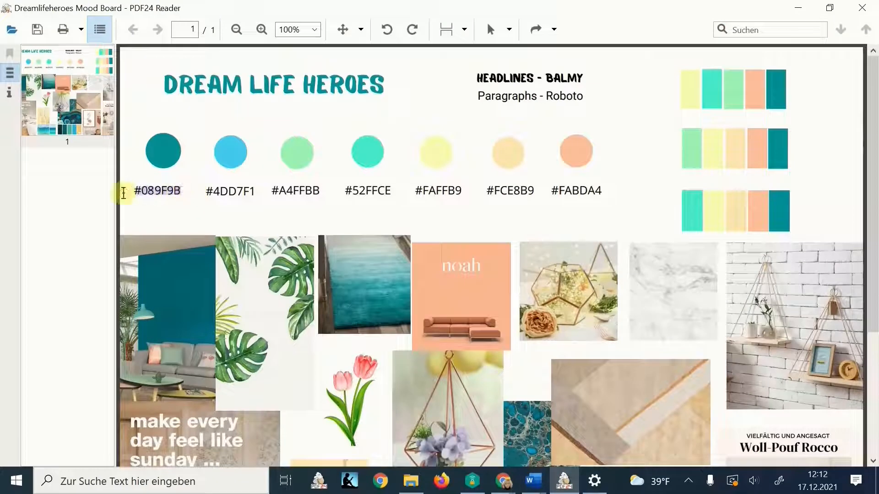
Back in GroovePages, set the hero block's background colour to #089F9B.
mouse_move(503, 481)
click(710, 433)
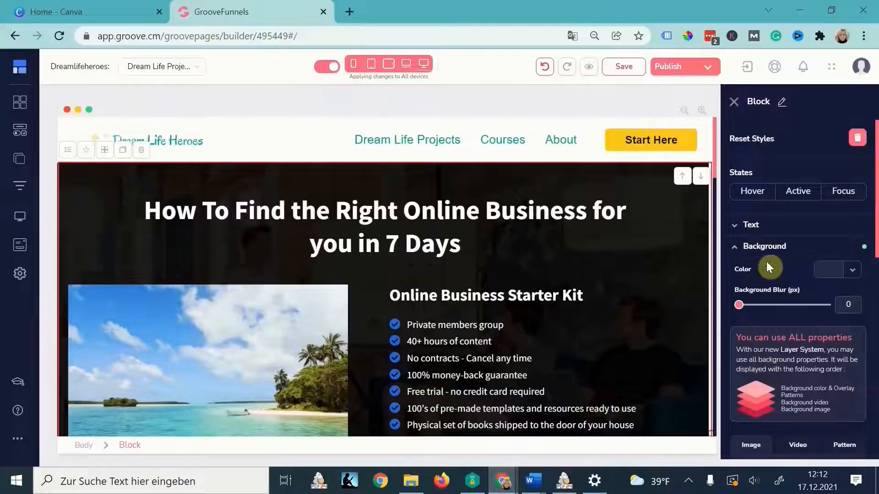
click(826, 273)
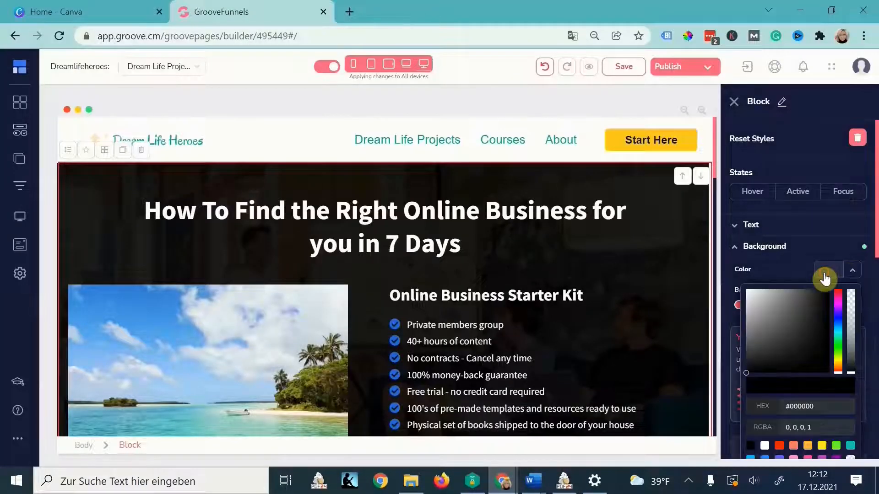
click(819, 406)
key(ctrl+v)
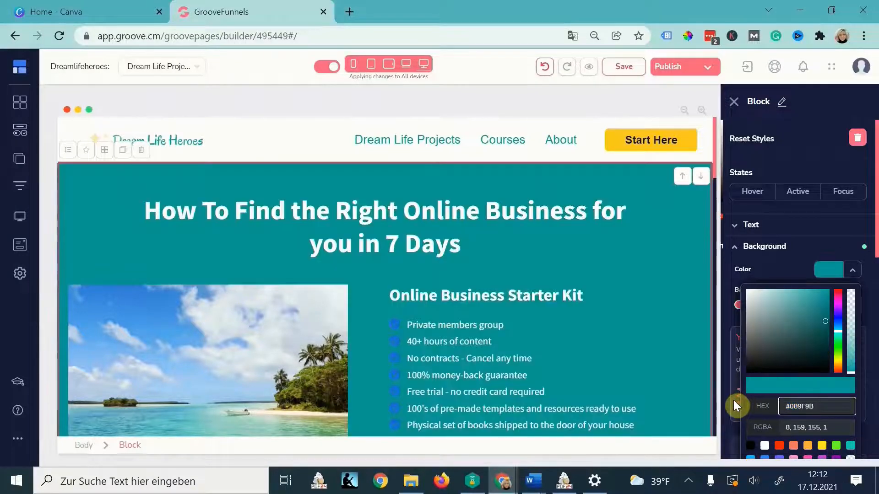
Change the hero block's background to the mood board's pale sand colour.
drag(825, 322, 823, 331)
key(alt+Tab)
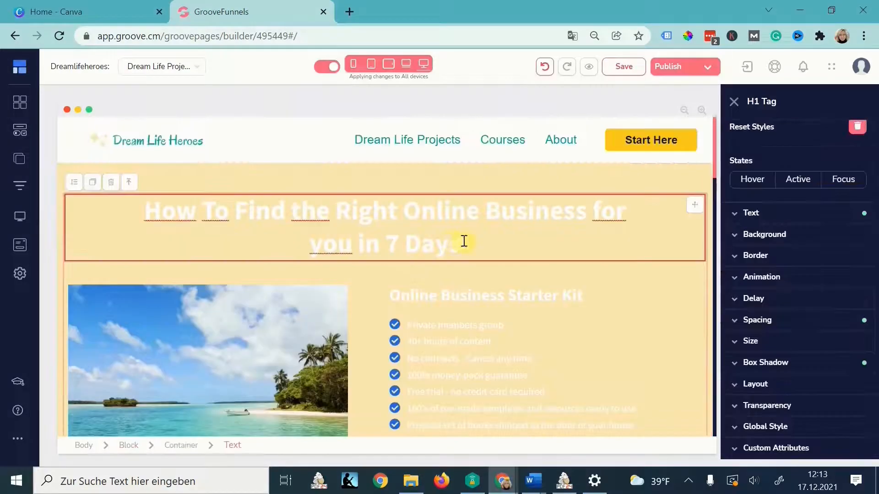
Select the entire hero headline and open its text styling settings.
drag(464, 241, 134, 198)
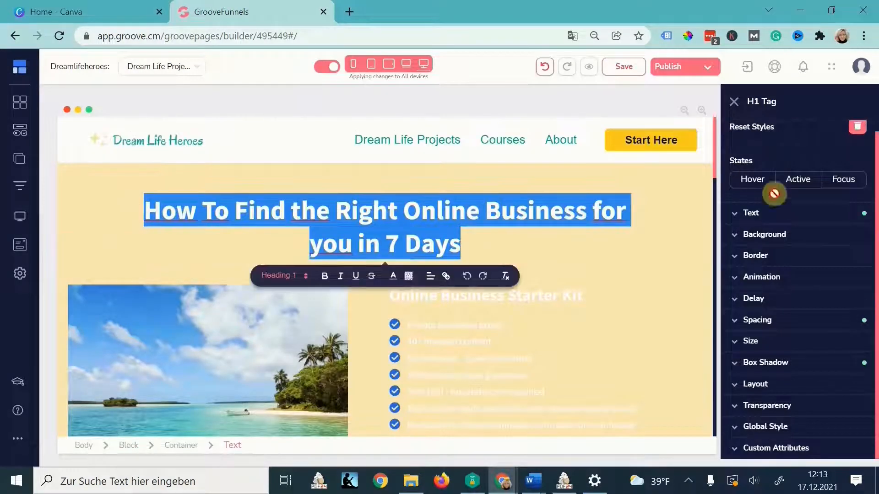
click(751, 212)
click(834, 288)
Replace the yoga paragraph under "Dream Life Heroes" with the text starting "My mission is to inspire people to believe in themselves", without trailing blank lines.
scroll(755, 353, down, 3)
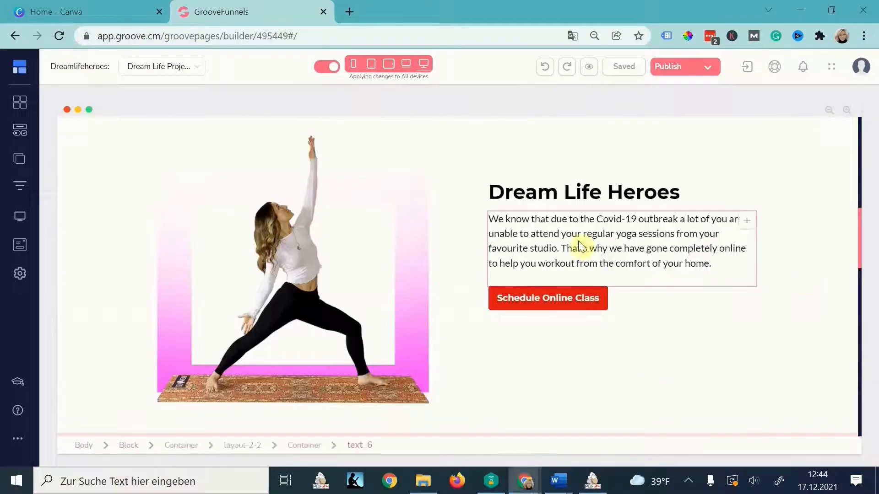
triple_click(580, 243)
text(My mission is to inspire people to believe in themselves and work on their dreams. With helpful tutorials, a supportive community, coaching and accountability groups I want to provide people with everything they need to succeed.)
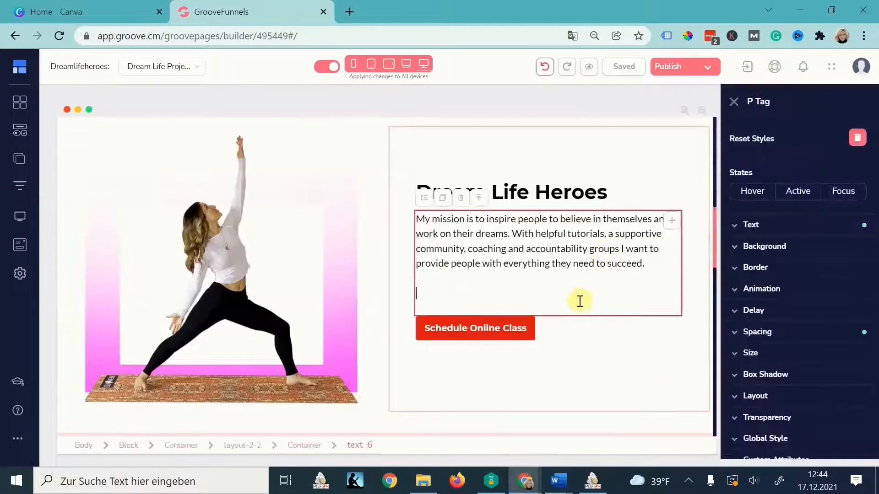
key(BackSpace)
key(BackSpace)
Change the heading of the offers section below the mission text to "Courses".
scroll(660, 321, down, 5)
triple_click(575, 265)
text(Courses)
click(402, 228)
Title the three course cards "7 day Self Discovery Challenge (FREE)", "Online Business Starter Kit" and "Affiliate Marketing for Beginners".
scroll(402, 228, down, 4)
triple_click(183, 223)
text(7 day Self Discovery Challenge (FREE))
triple_click(387, 224)
text(Online Business Starter Kit)
triple_click(613, 223)
text(Affiliate Marketin)
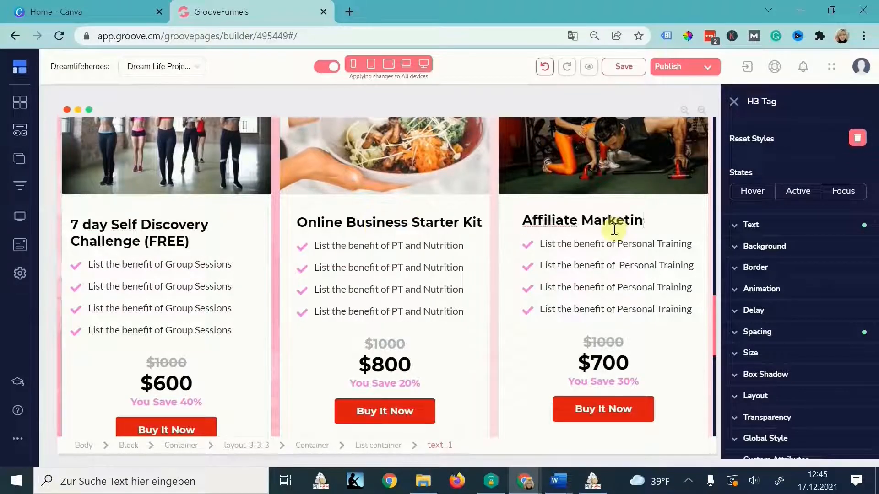
text(g for Beginner)
text(s)
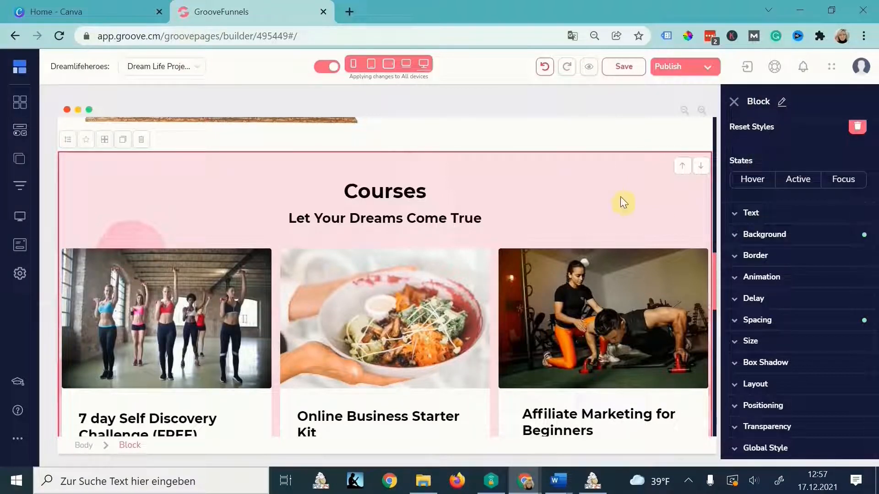
Replace the Courses block's pink background image with the tropical beach photo from the image library.
click(791, 238)
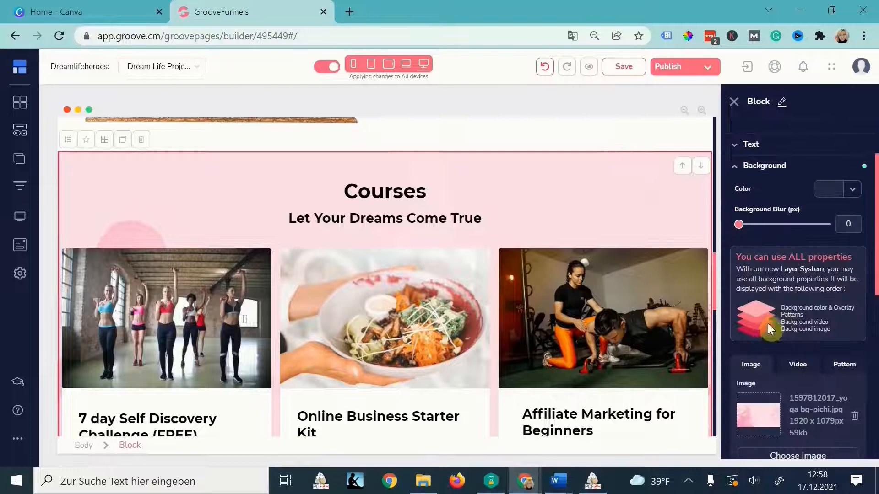
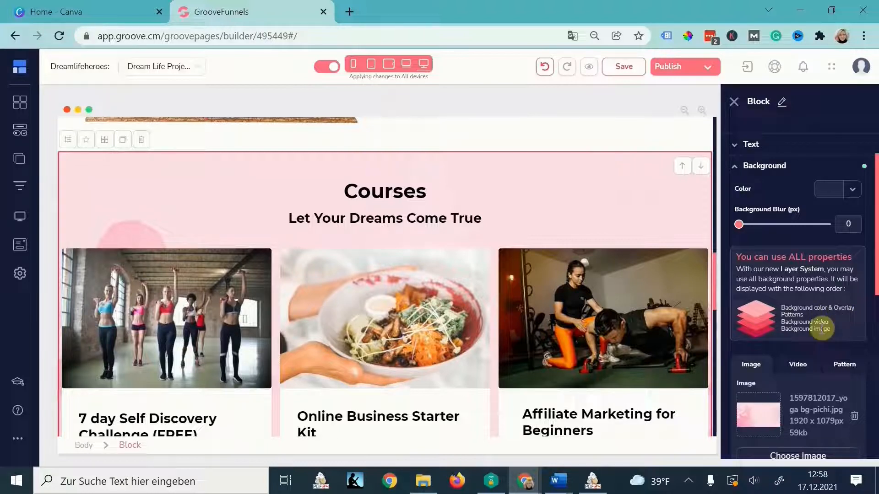
scroll(795, 359, down, 2)
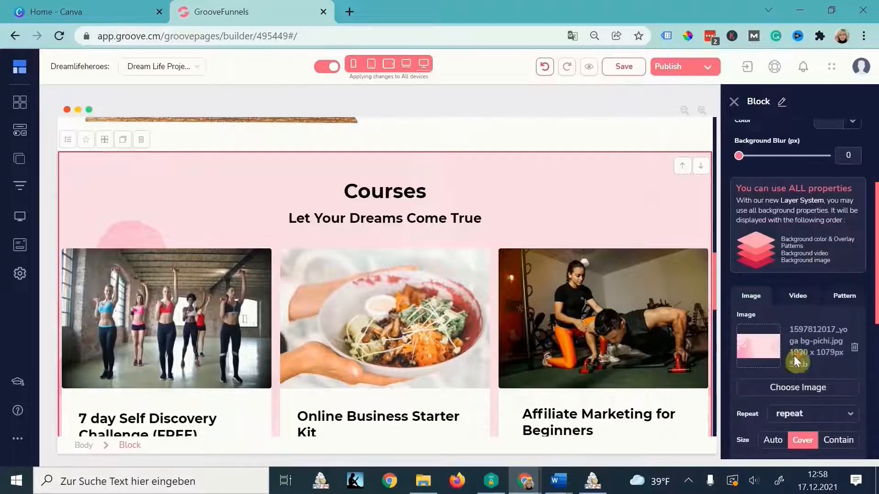
click(855, 347)
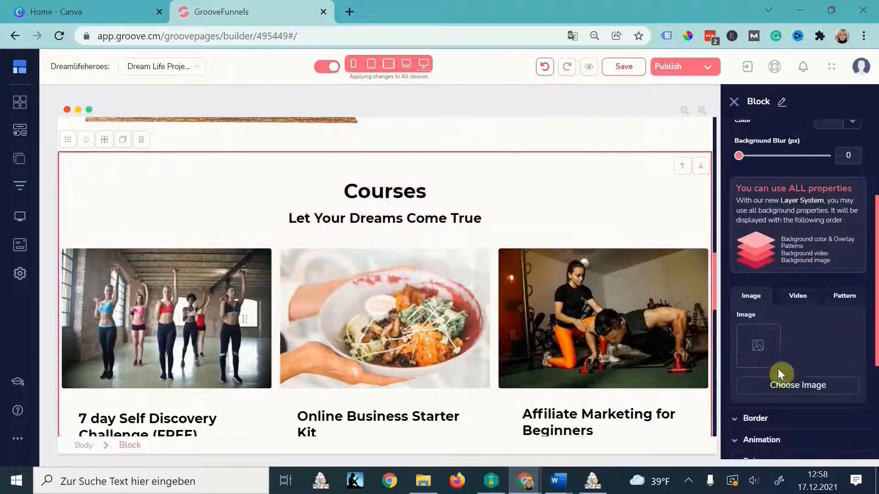
click(784, 386)
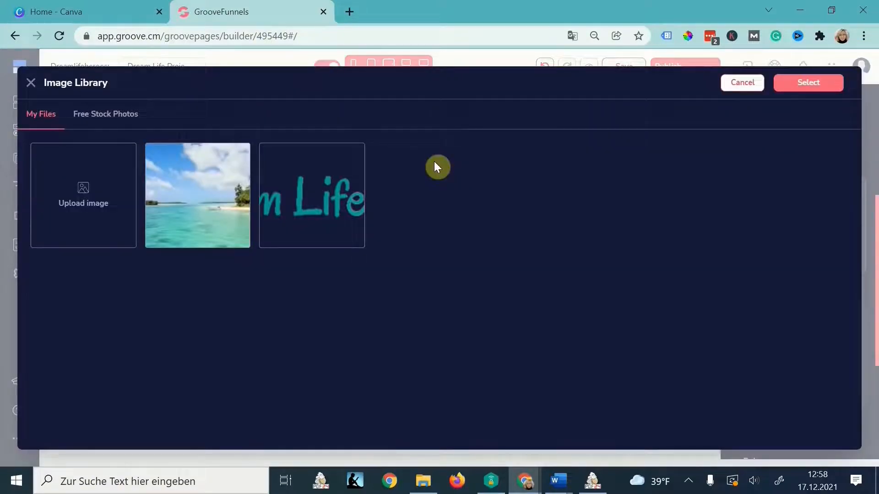
click(811, 85)
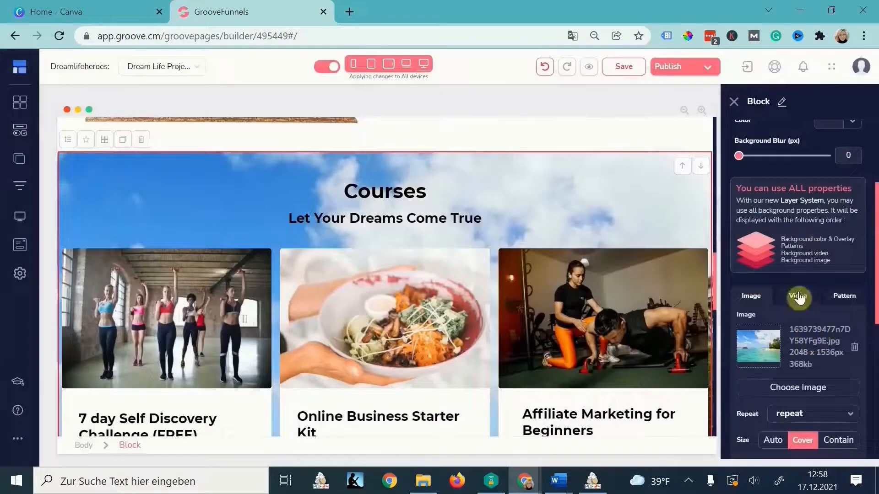
Apply the Wavy background pattern to the Courses block with an opacity of 27.
click(844, 296)
click(847, 335)
scroll(794, 403, down, 1)
scroll(791, 400, down, 1)
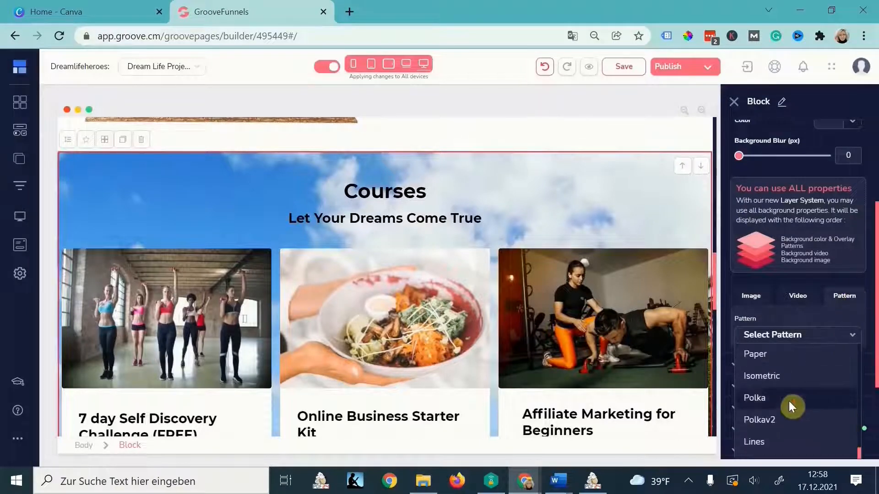
click(774, 393)
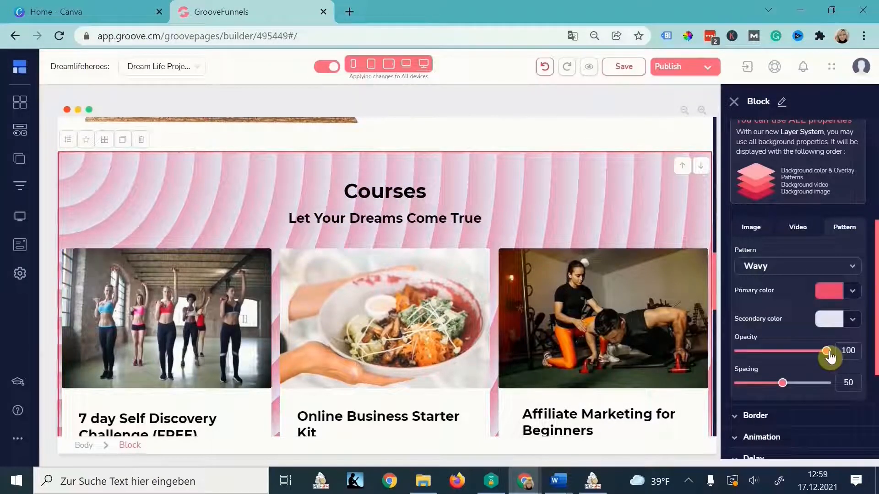
drag(830, 356, 762, 352)
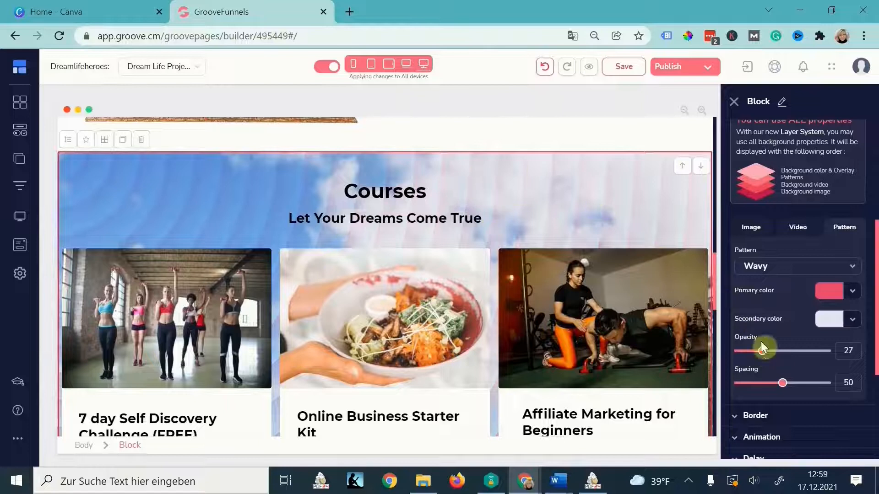
Remove the Wavy pattern from the Courses block's background.
scroll(836, 368, up, 2)
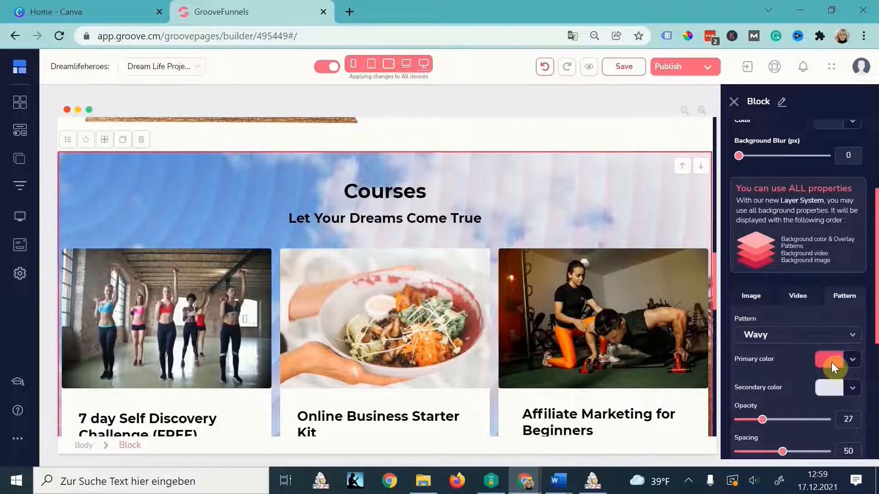
scroll(831, 363, down, 1)
click(849, 279)
click(782, 296)
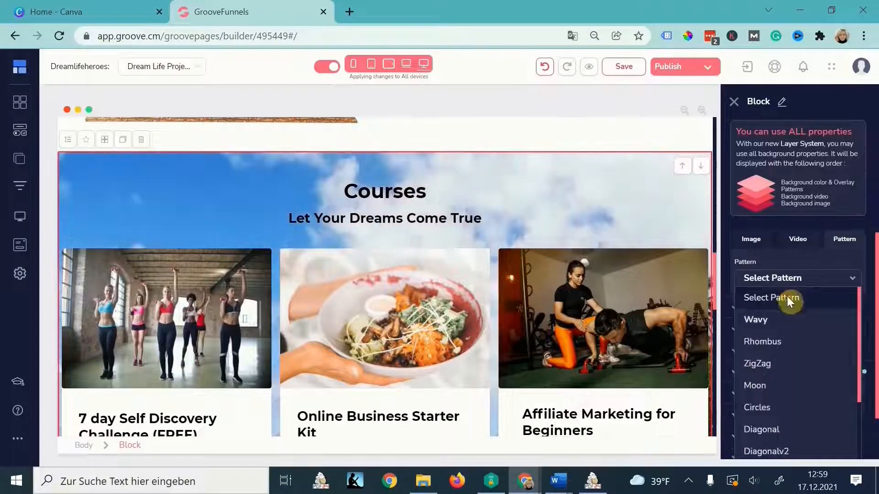
Overlay the Courses block's background photo with the colour #546CC4 and make the overlay partly transparent.
scroll(845, 252, up, 3)
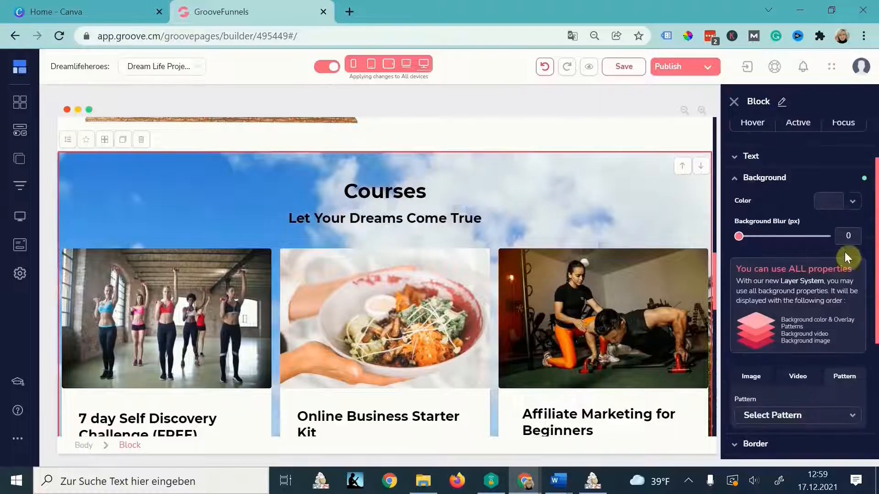
click(825, 201)
click(792, 337)
text(#546CC4)
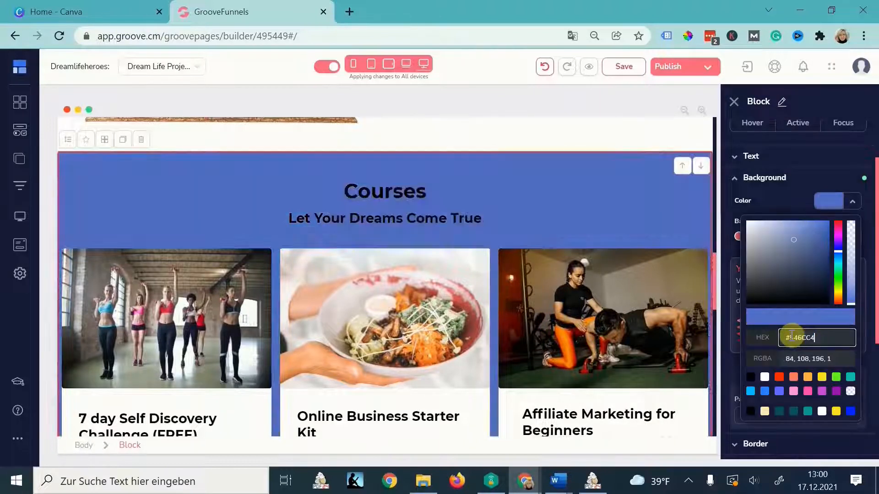
drag(853, 304, 855, 284)
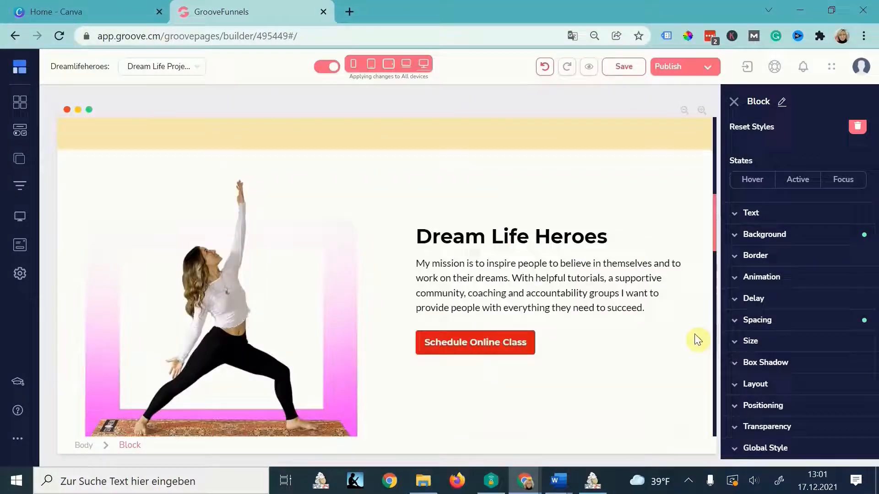
Set the hover-state background colour of the hero's "Start Today" button to #18cd5e and return to its normal state.
scroll(694, 333, up, 3)
scroll(693, 333, down, 6)
scroll(694, 334, up, 10)
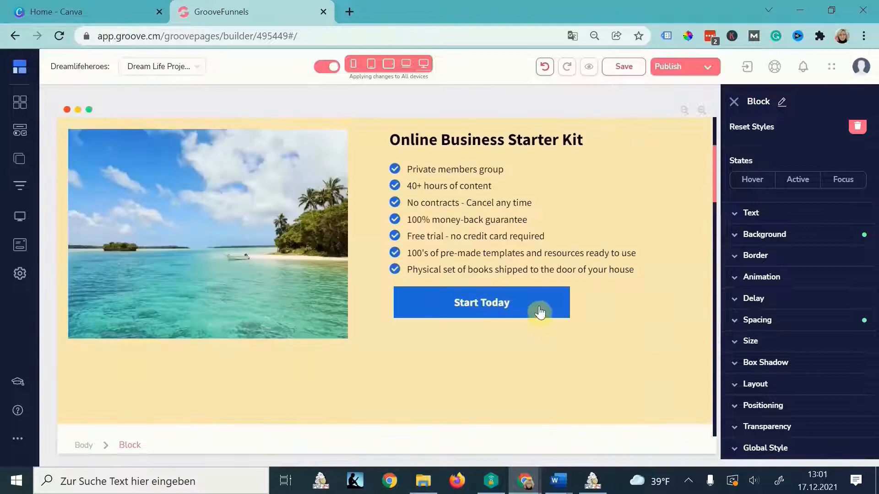
click(540, 314)
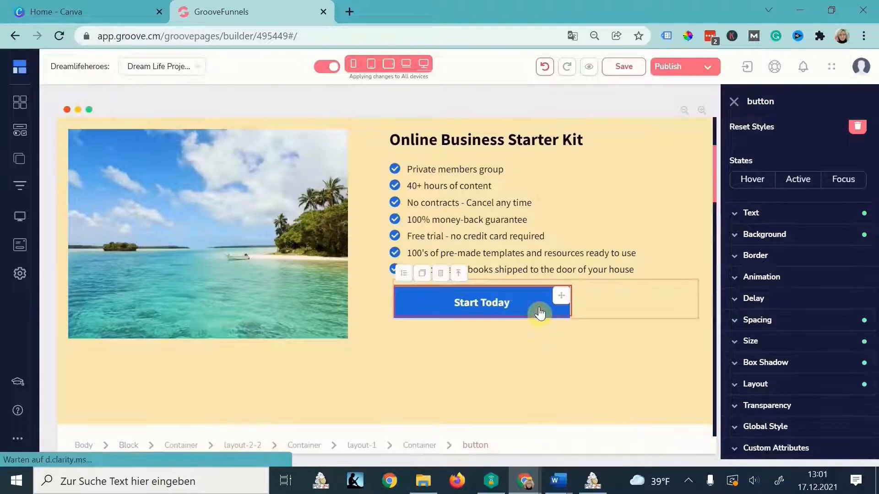
click(752, 183)
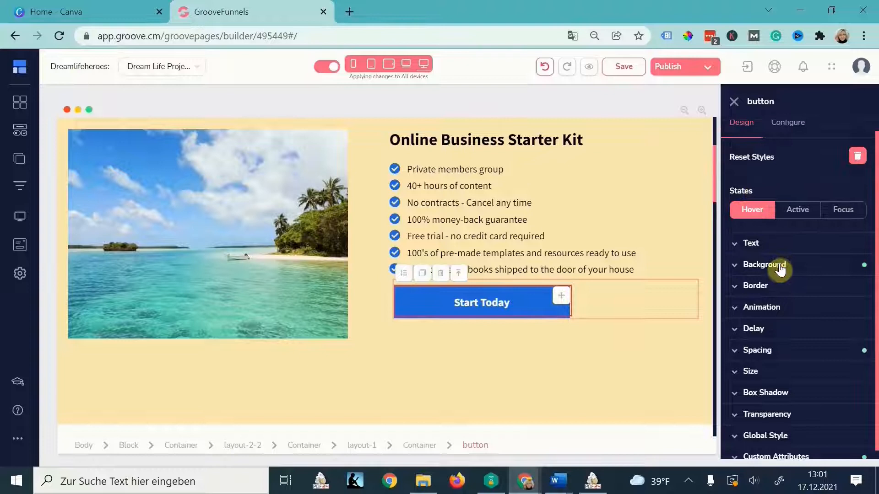
click(779, 270)
click(828, 288)
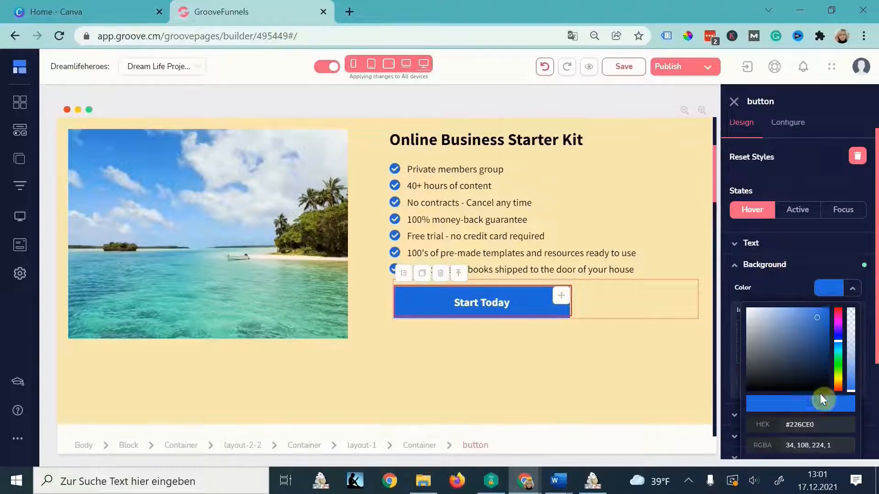
drag(819, 430, 738, 423)
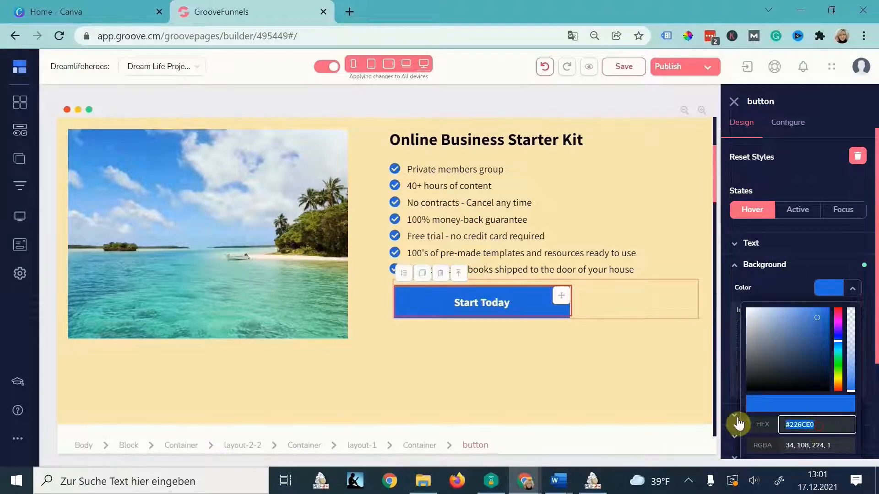
text(#18cd5e)
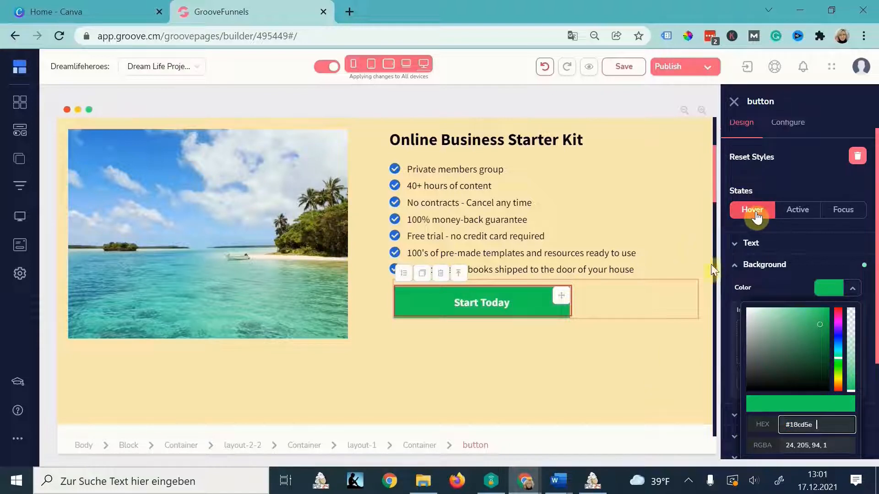
click(756, 217)
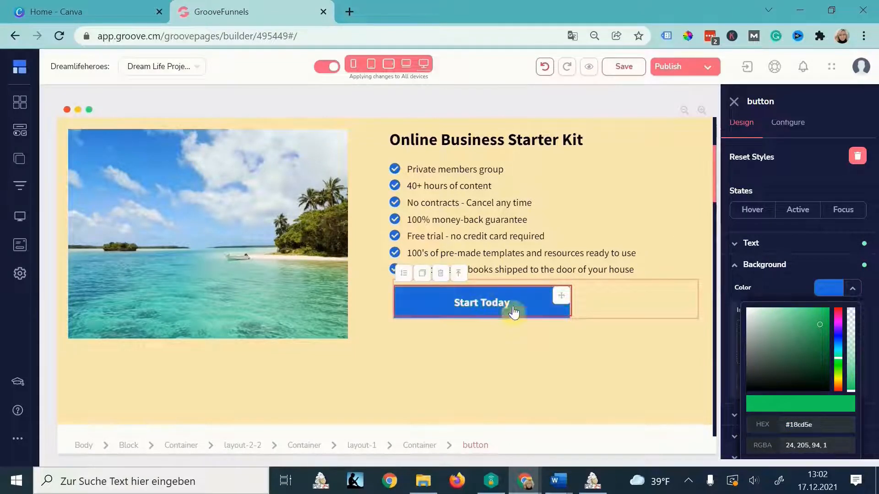
click(655, 386)
Preview the page in the phone and tablet layouts, finishing at the start of the page in the phone layout.
scroll(655, 386, up, 1)
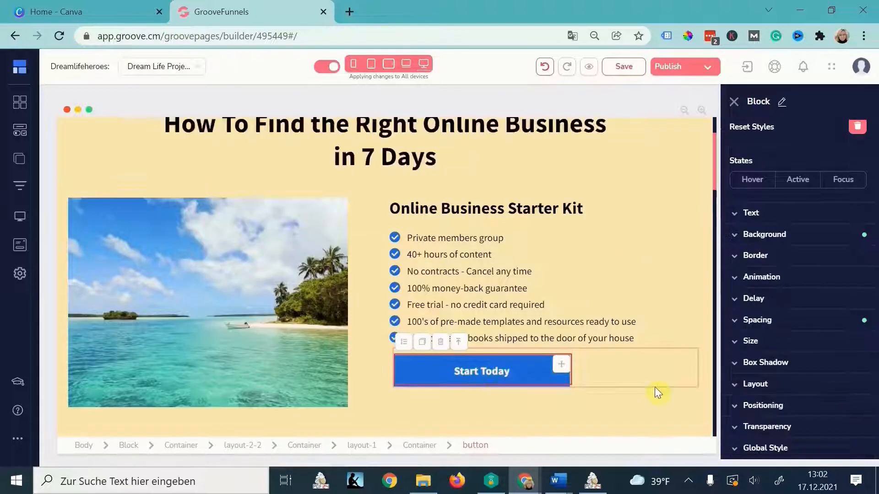
scroll(450, 351, down, 1)
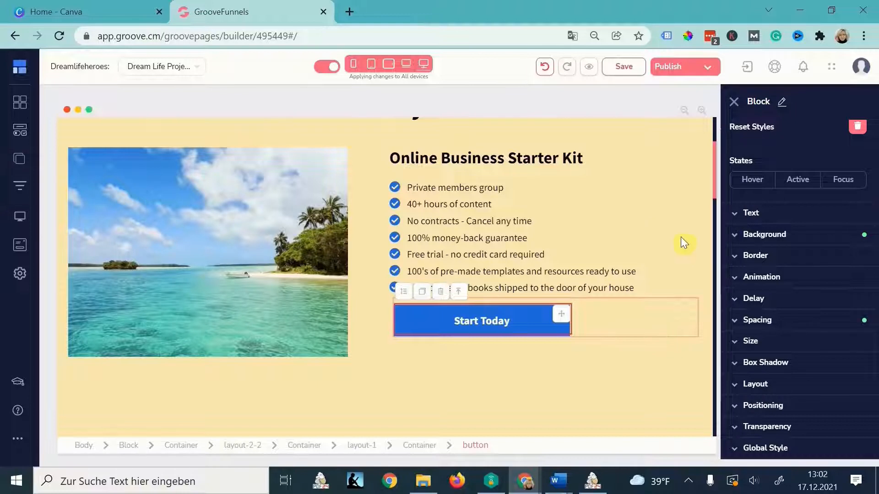
click(353, 63)
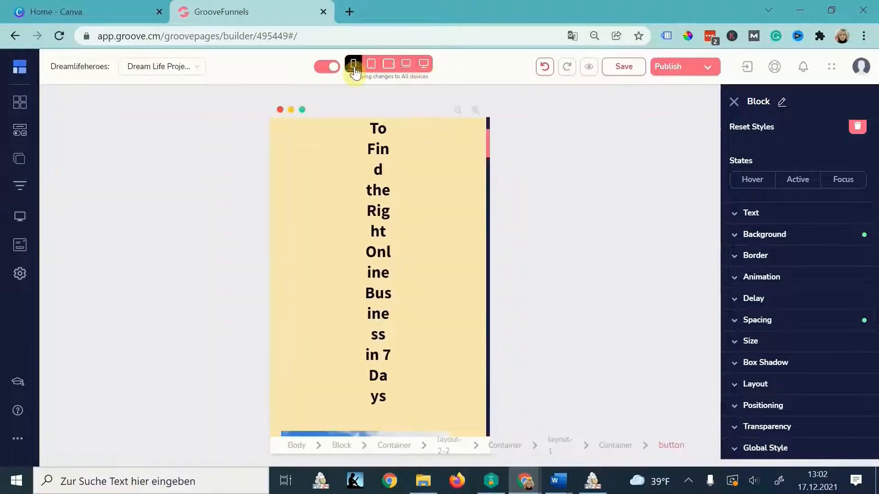
click(371, 63)
click(353, 64)
scroll(377, 236, up, 3)
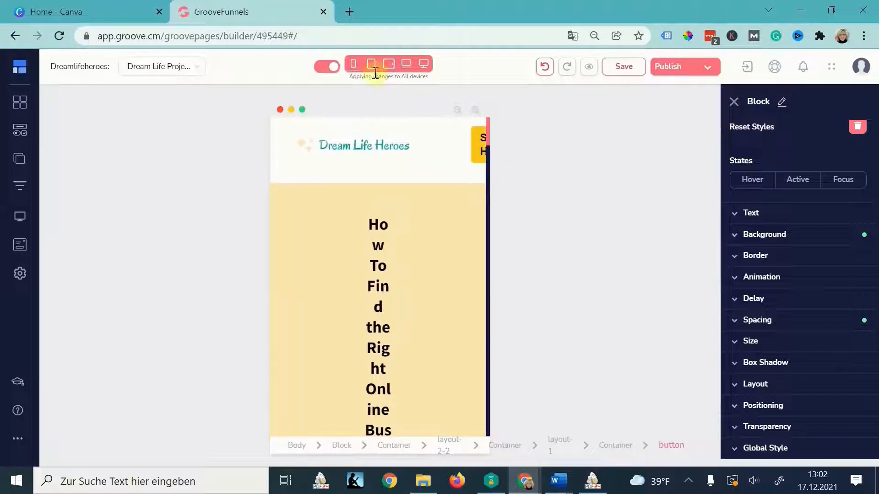
click(320, 67)
click(333, 67)
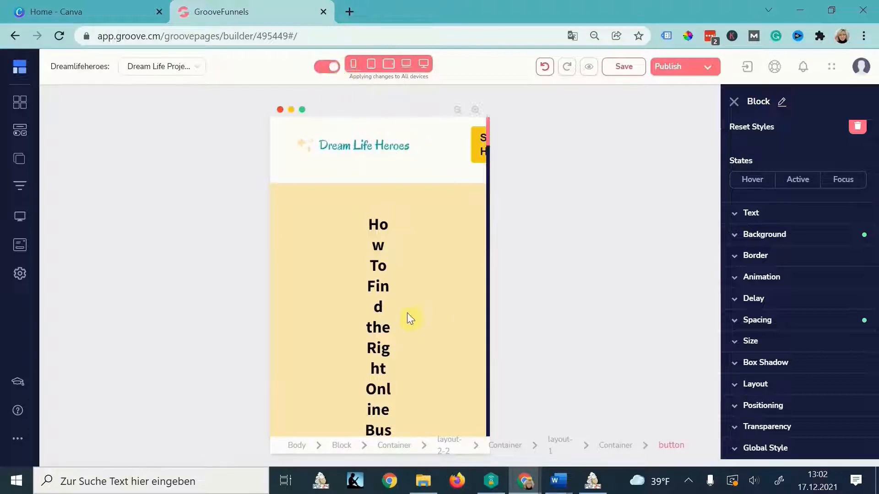
Limit changes to the mobile device and set the hero headline's left and right padding to 41.
click(429, 275)
click(322, 68)
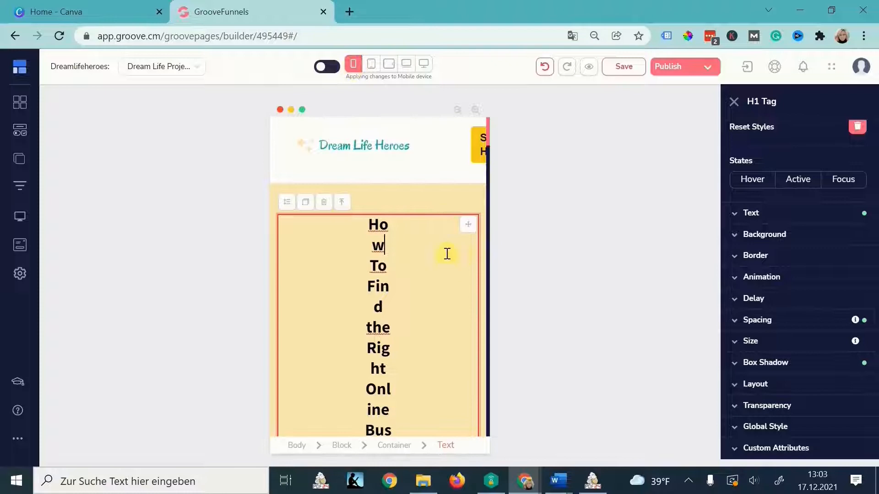
click(769, 326)
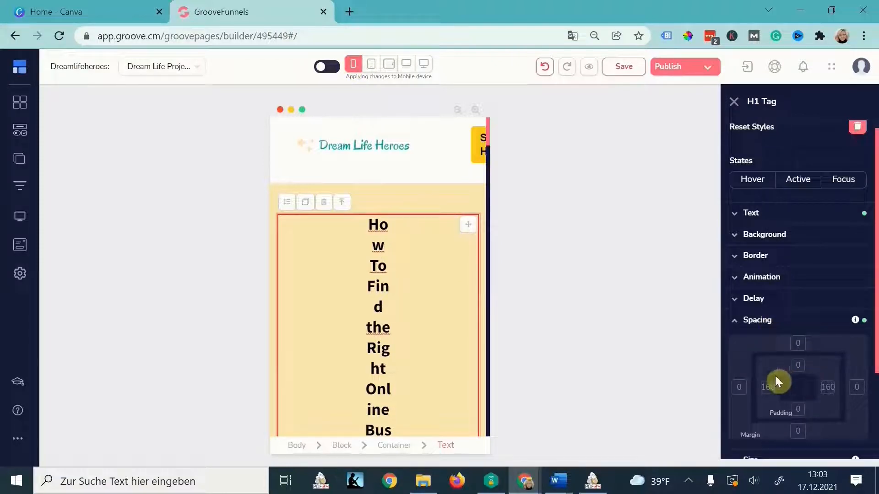
click(833, 392)
scroll(806, 389, down, 3)
drag(751, 325, 737, 325)
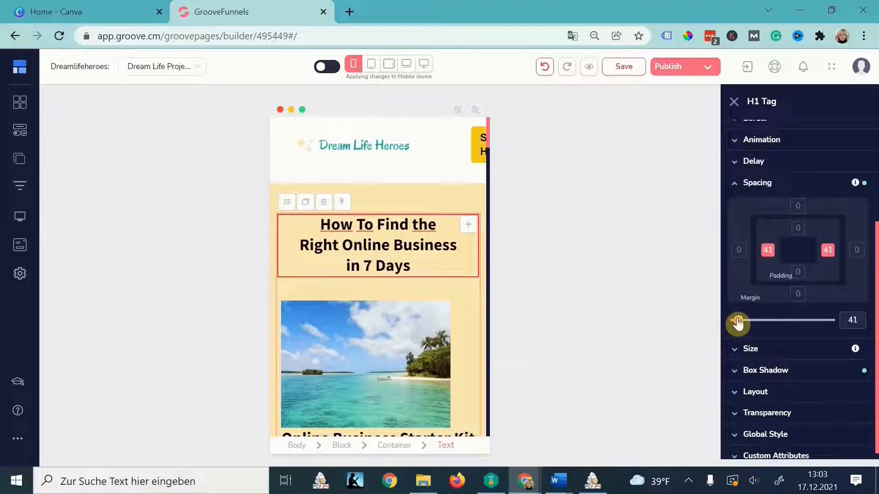
Reduce the hero block's top padding to about 12 on mobile.
click(451, 207)
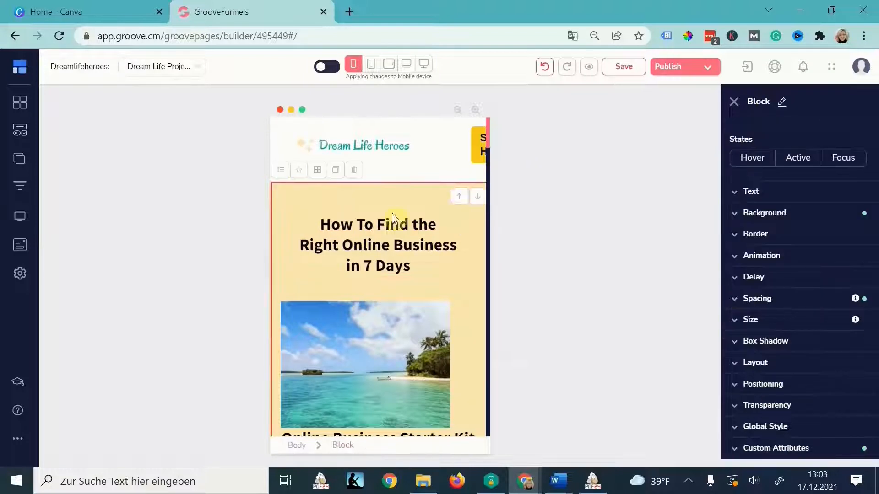
click(789, 300)
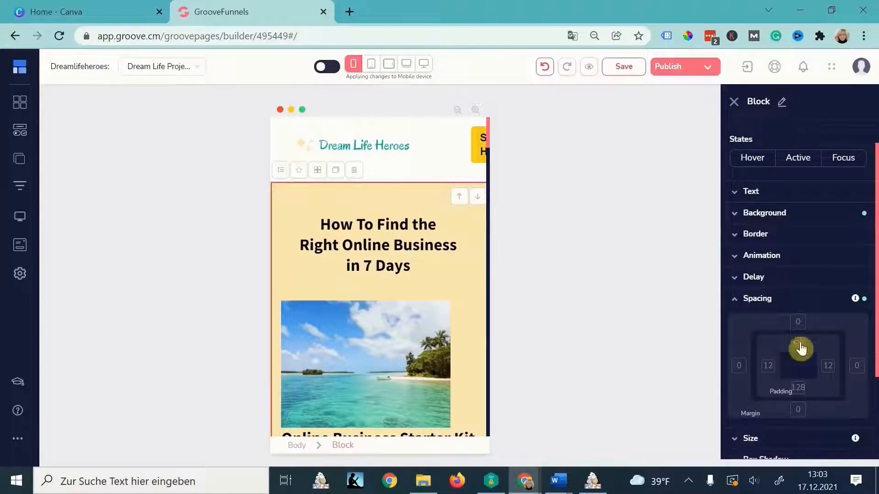
click(798, 344)
click(737, 438)
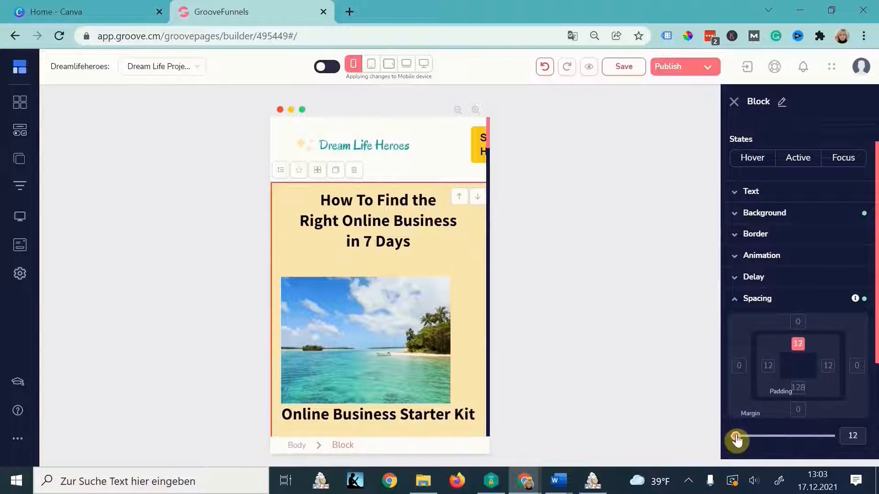
Reduce the header block's top and bottom padding to 3 on mobile.
click(427, 172)
click(428, 179)
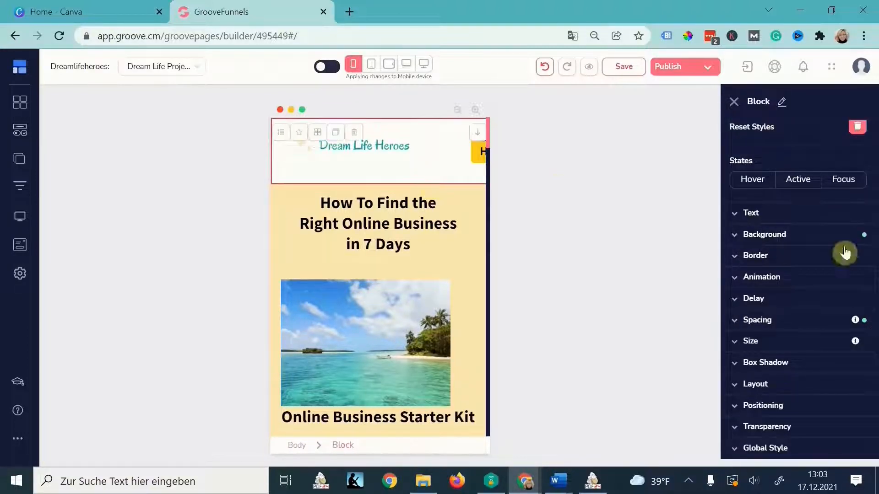
click(762, 321)
click(801, 396)
click(797, 370)
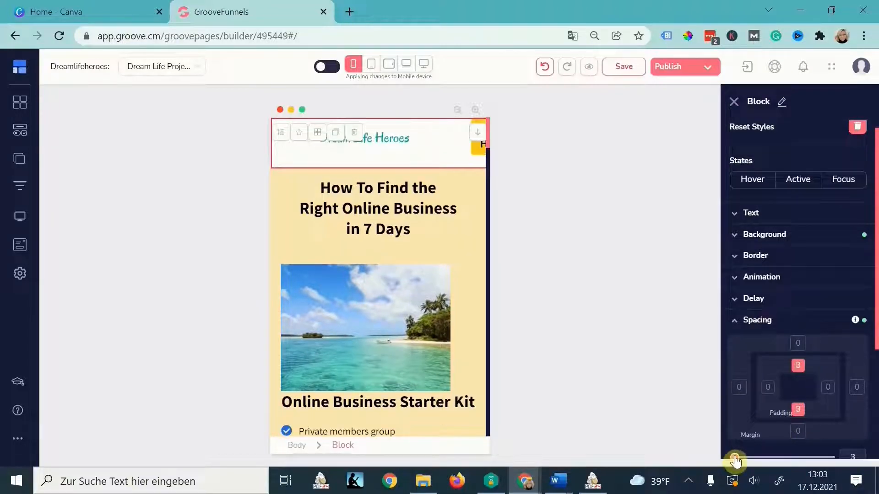
Reduce the right margin of the Dream Life Heroes logo in the mobile header.
click(406, 139)
click(790, 350)
click(851, 417)
scroll(830, 355, down, 3)
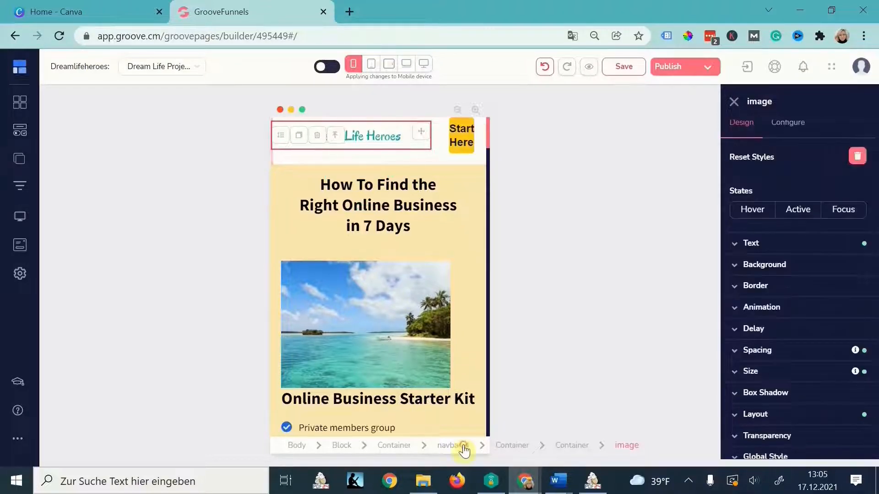
Reduce the bottom padding of the header's navbar on mobile.
click(460, 446)
click(780, 320)
click(798, 410)
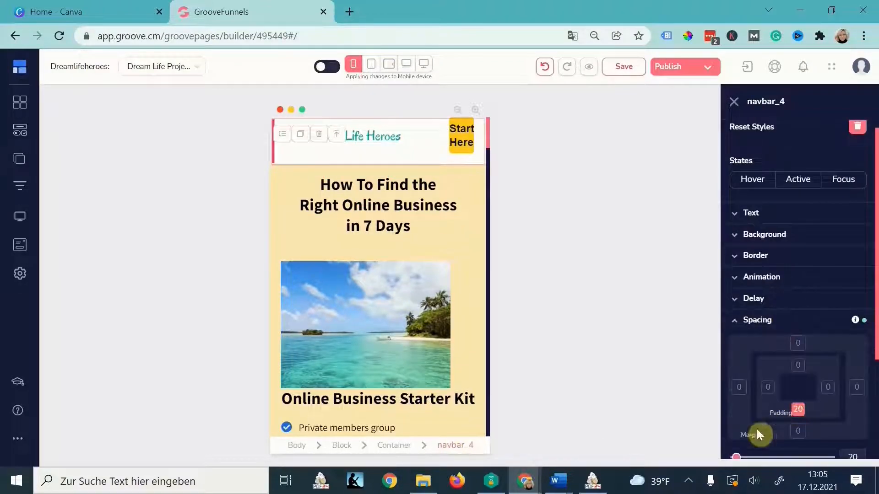
click(734, 458)
Reduce the right padding of the hero's beach image on mobile.
click(455, 284)
click(455, 284)
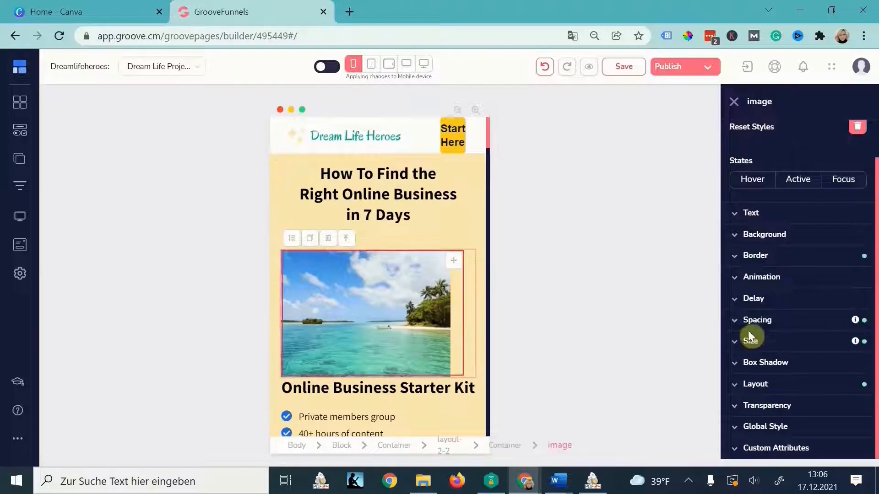
click(770, 319)
click(827, 348)
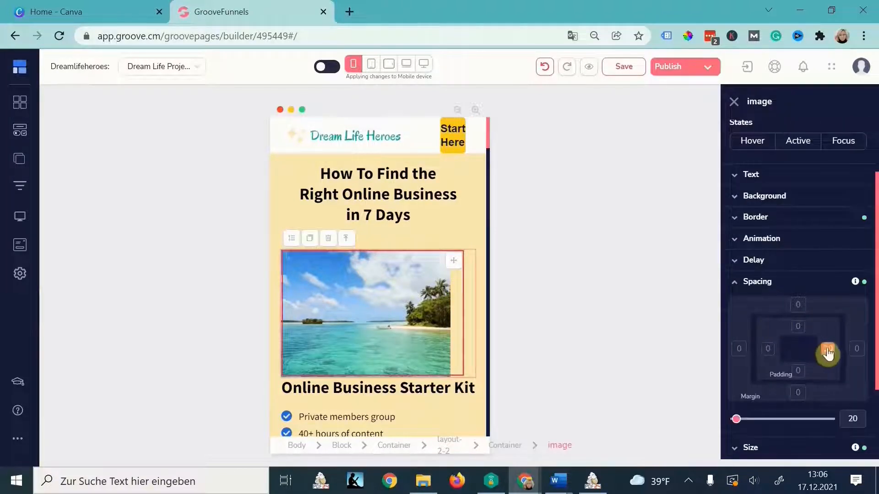
click(735, 419)
Centre the beach image in its container on mobile through the container's primary layout alignment.
click(475, 351)
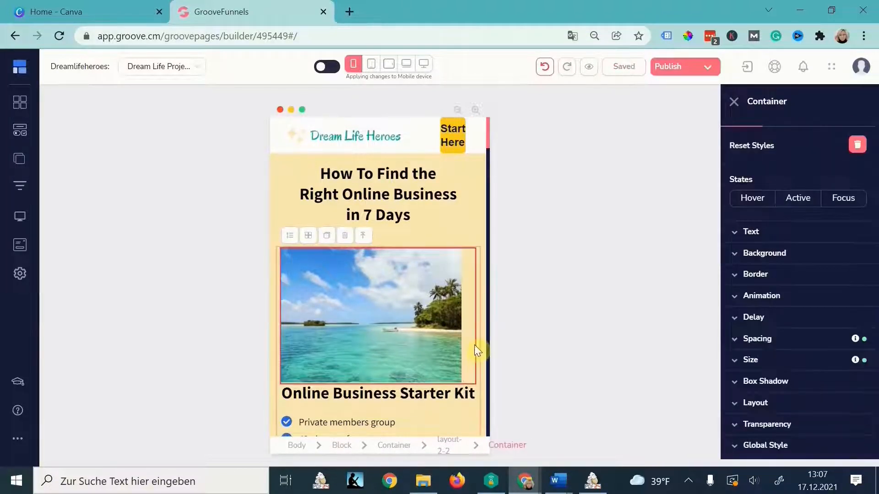
click(448, 337)
click(454, 314)
click(454, 314)
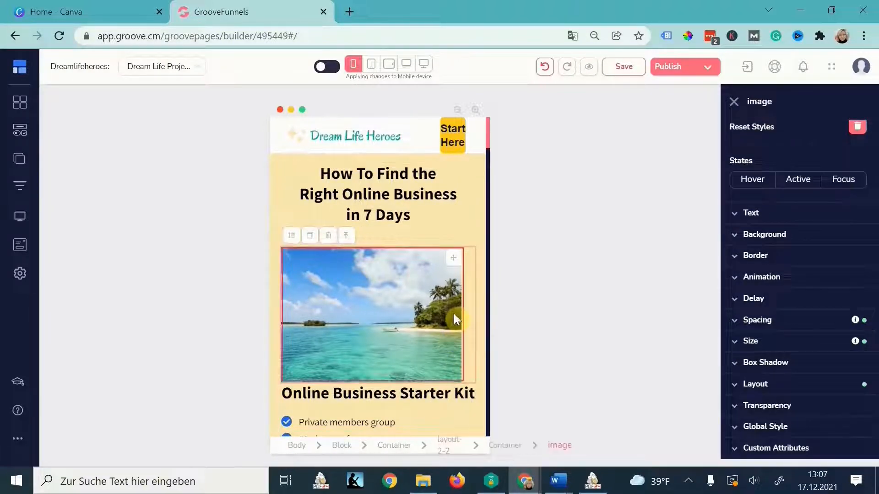
click(465, 316)
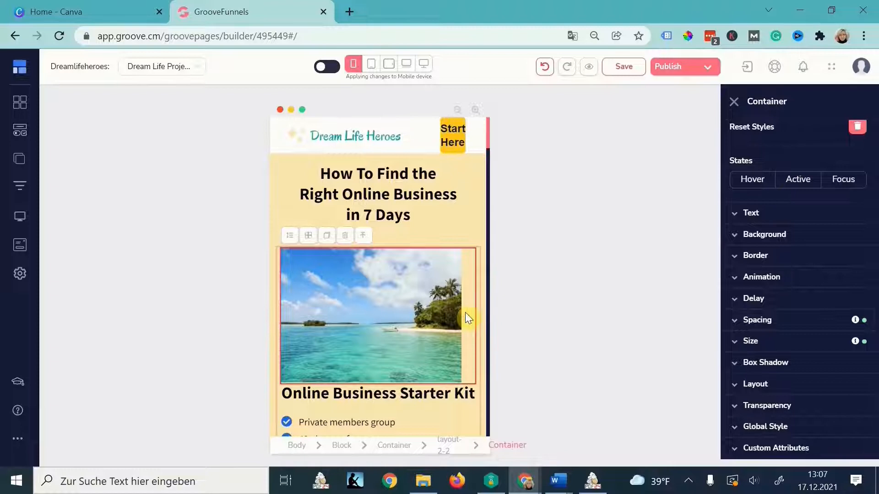
click(755, 384)
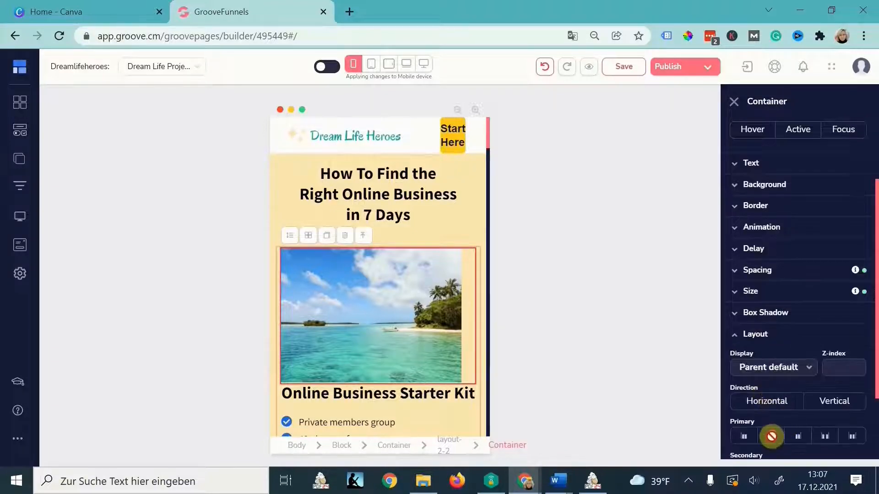
click(770, 437)
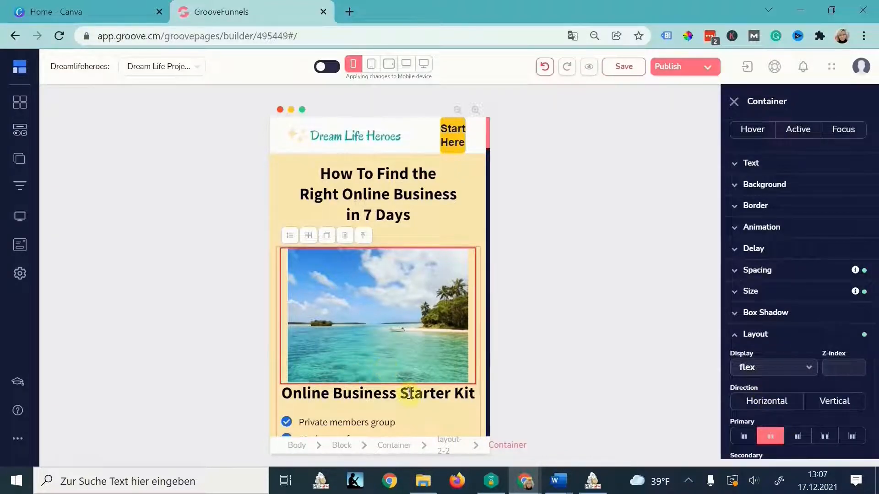
Reduce the hero block's bottom padding to 17 on mobile and check the rest of the page.
scroll(441, 392, down, 3)
scroll(442, 392, down, 4)
click(408, 274)
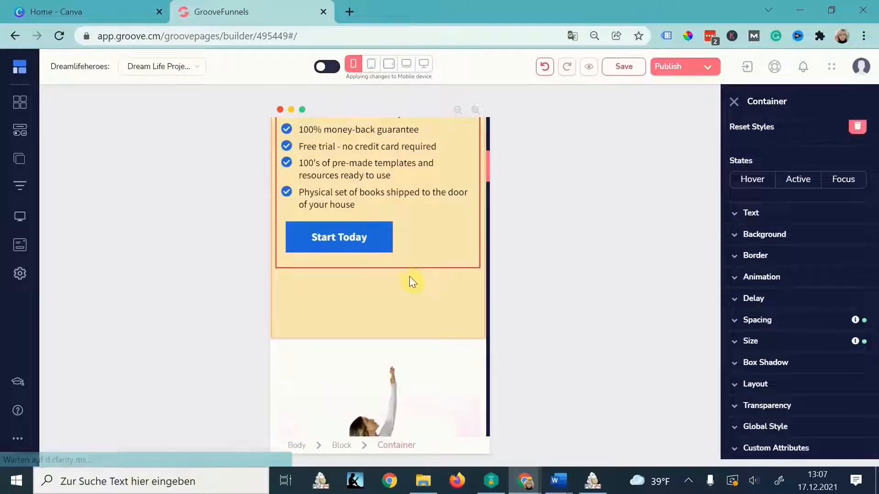
click(746, 305)
click(798, 388)
drag(747, 436, 736, 438)
scroll(434, 347, down, 8)
scroll(433, 342, down, 15)
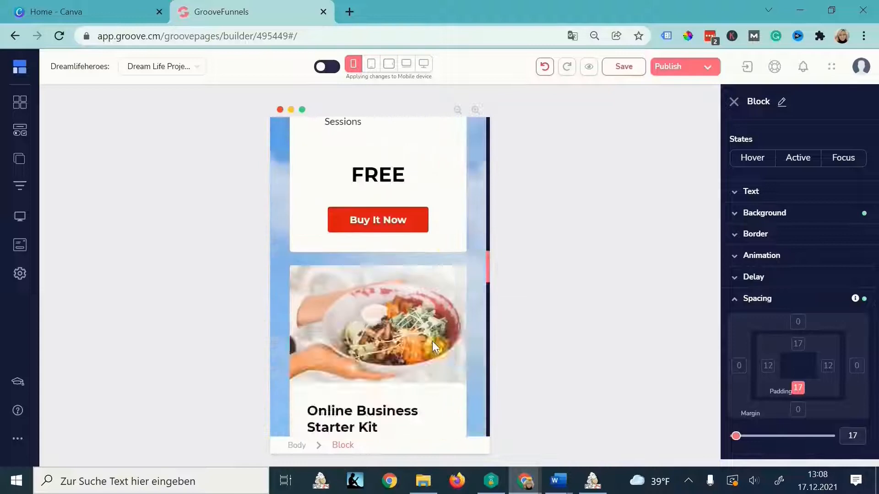
scroll(441, 368, up, 8)
scroll(444, 372, up, 6)
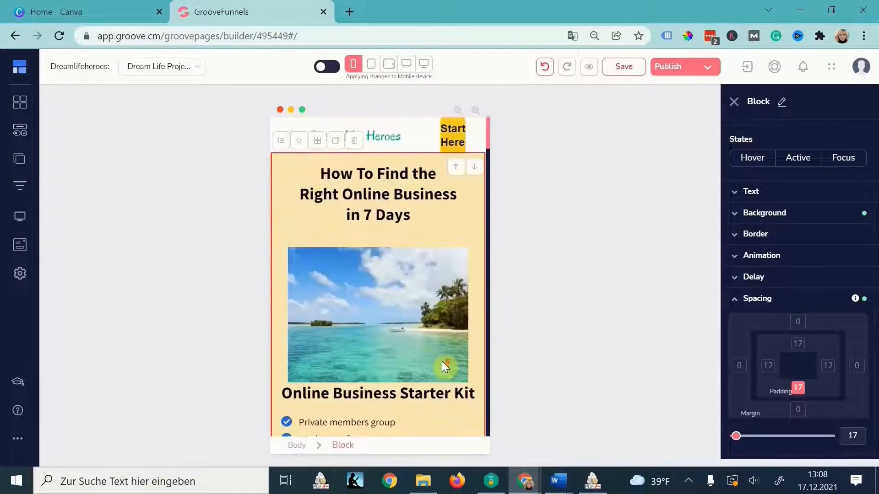
For the vertical tablet, set the hero headline's left and right padding to 69 and reduce its font size.
click(369, 63)
click(478, 338)
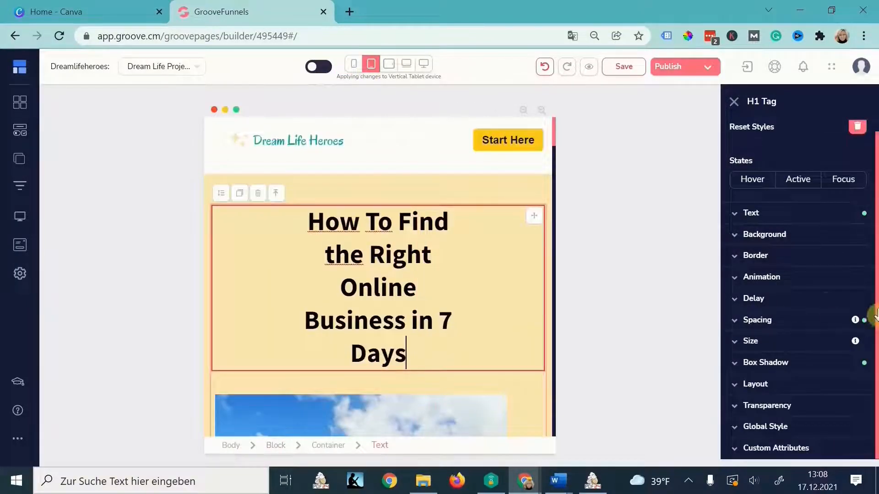
click(808, 326)
click(828, 387)
drag(758, 453, 732, 456)
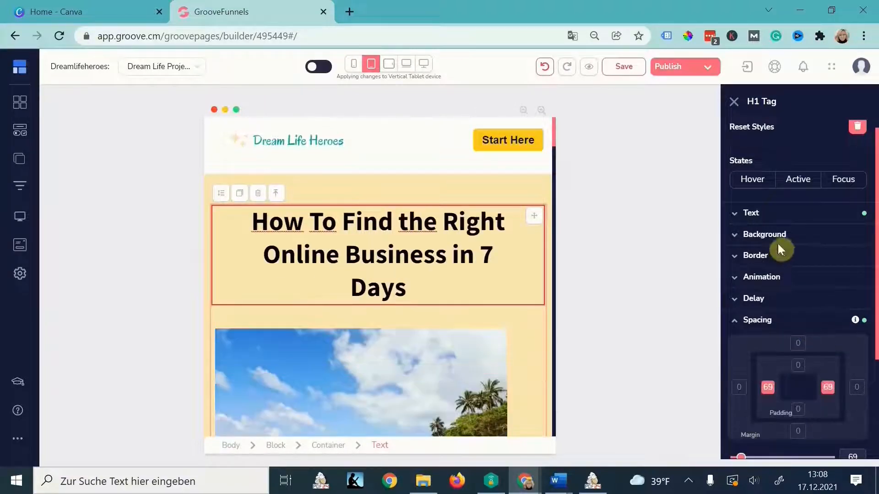
click(763, 214)
drag(780, 342, 775, 343)
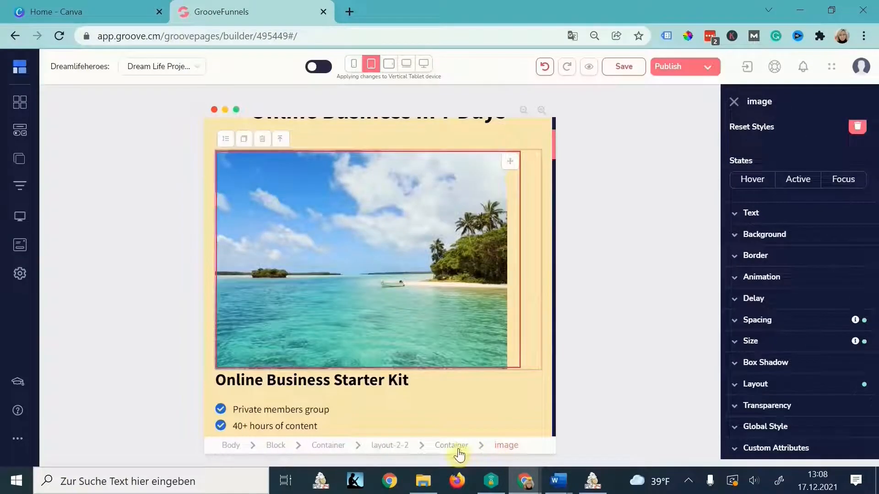
Centre the beach image's container content on the vertical tablet and set its layout direction to Vertical.
click(448, 447)
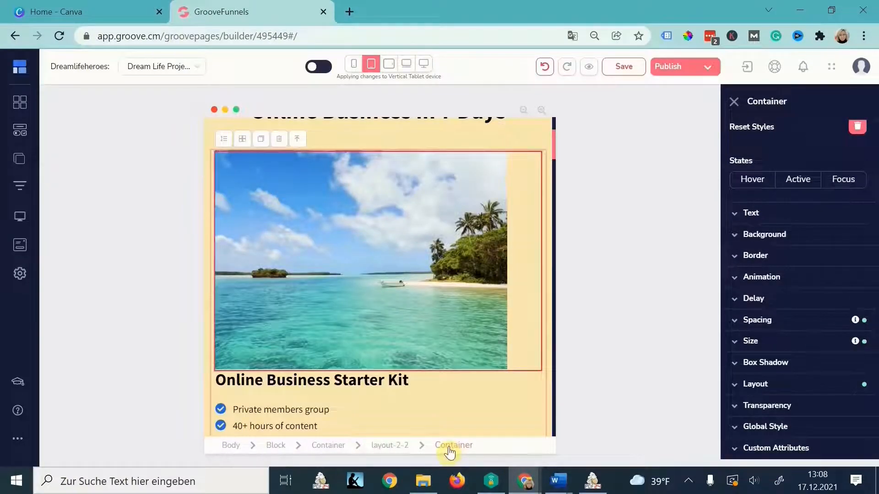
click(755, 385)
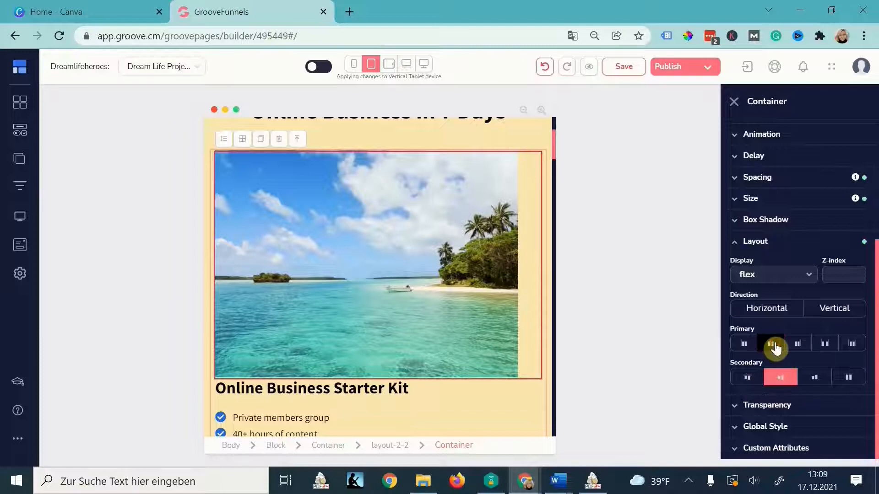
click(778, 315)
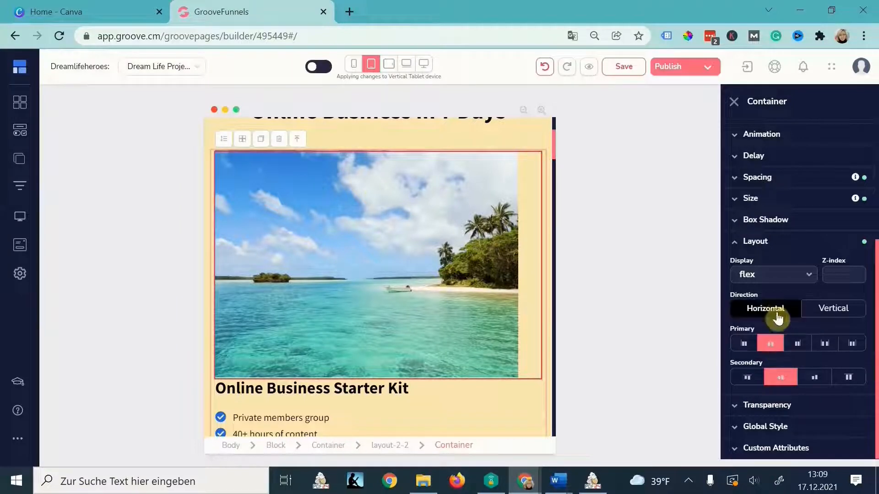
click(848, 314)
Centre the "Start Today" button in its container on the vertical tablet through the primary layout alignment.
scroll(392, 321, down, 5)
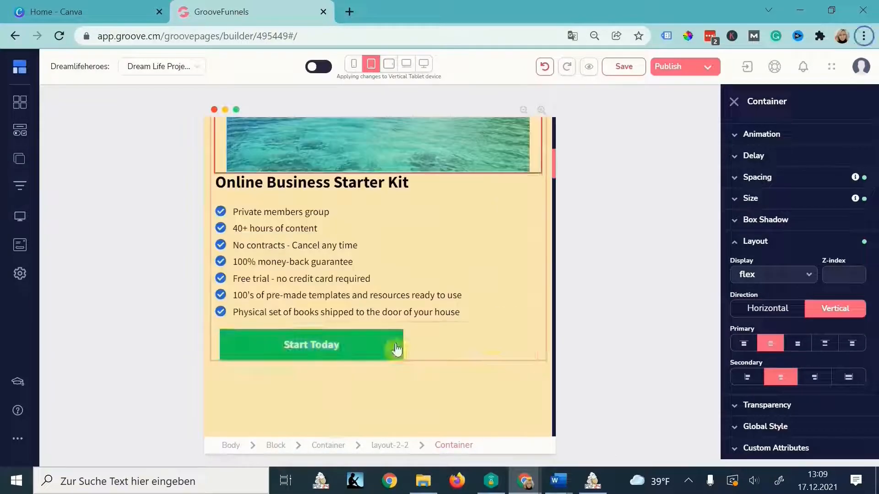
click(392, 350)
click(488, 339)
click(777, 390)
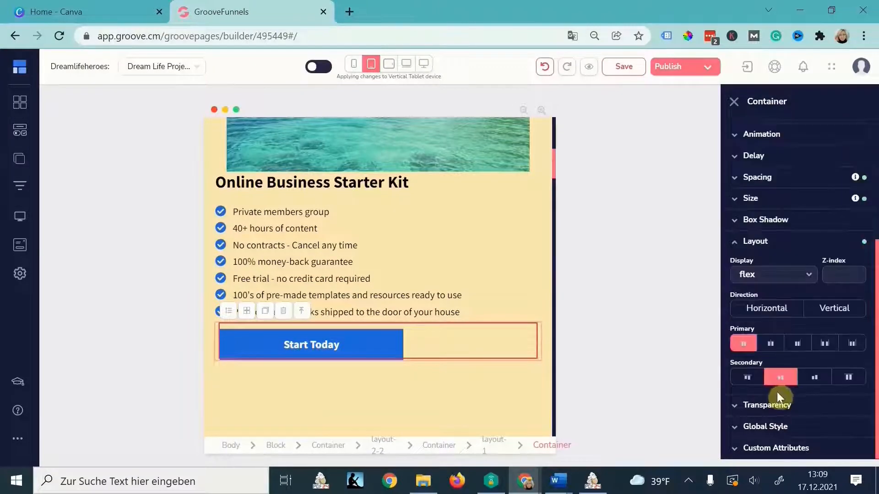
click(771, 345)
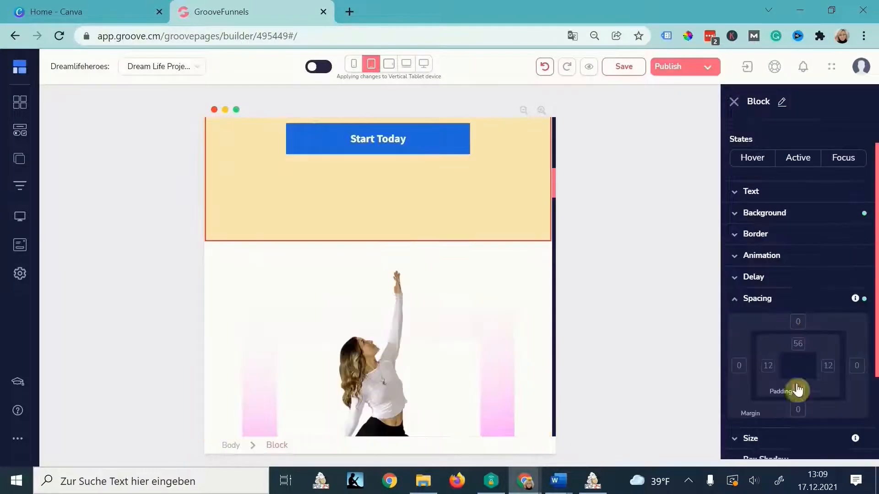
Reduce the hero block's bottom padding to 31 on the vertical tablet and check the sections below.
click(797, 390)
drag(747, 436, 736, 436)
scroll(443, 295, down, 5)
scroll(443, 295, up, 6)
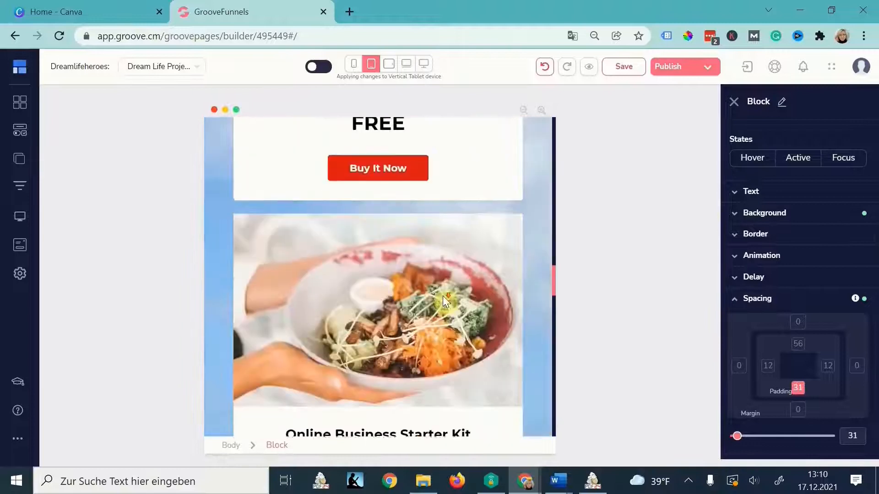
Check the horizontal tablet and desktop layouts and switch back to applying changes to all devices.
click(389, 64)
click(424, 65)
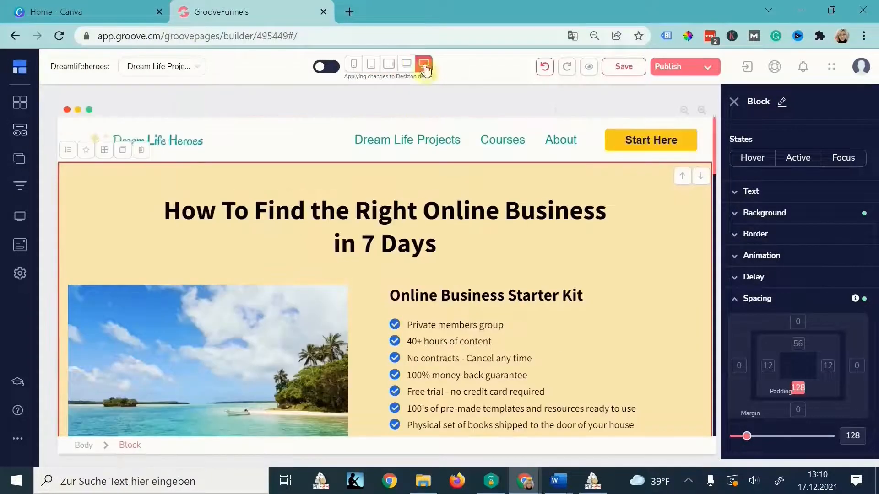
click(335, 68)
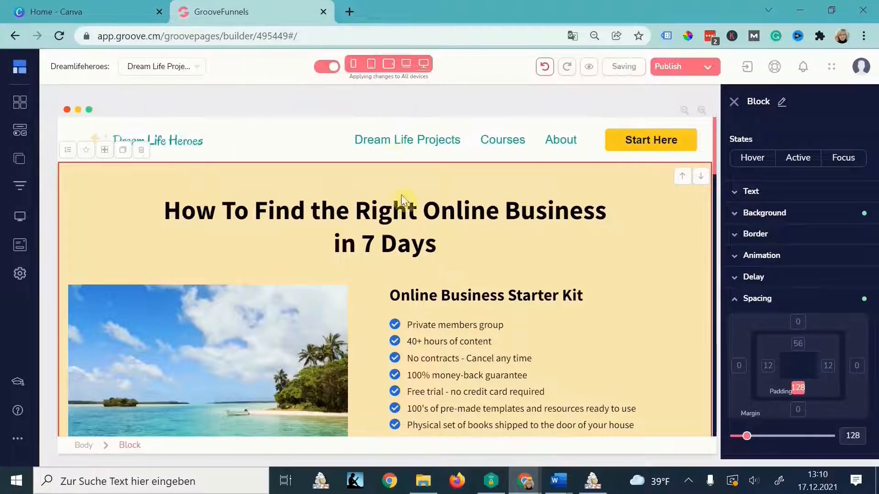
Open the site's page list and examine the primary and hidden pages and the home page's footer links.
click(19, 159)
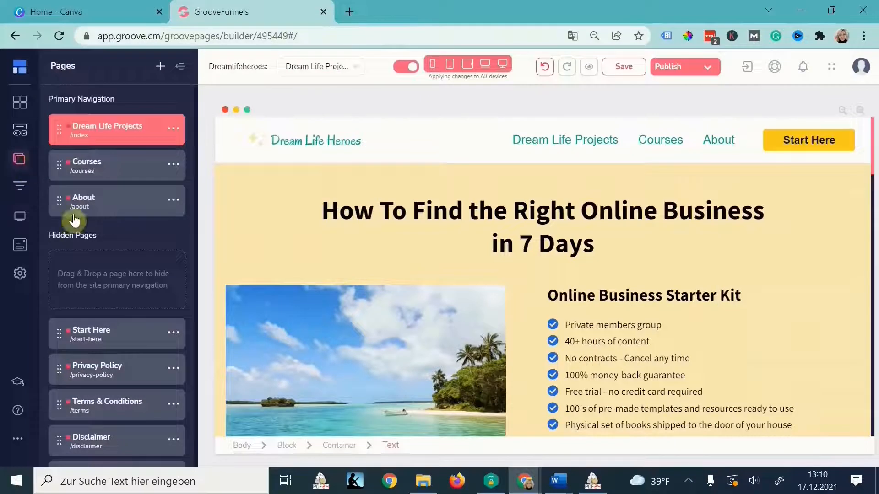
scroll(108, 365, down, 1)
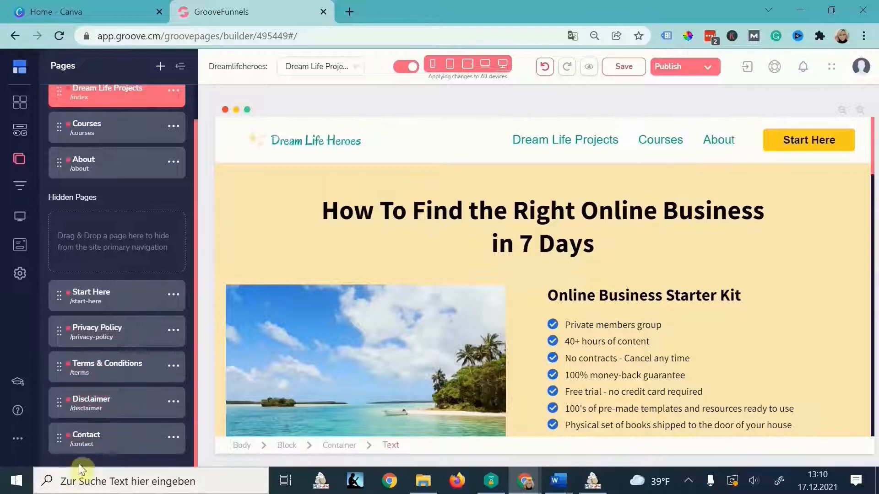
scroll(121, 450, up, 1)
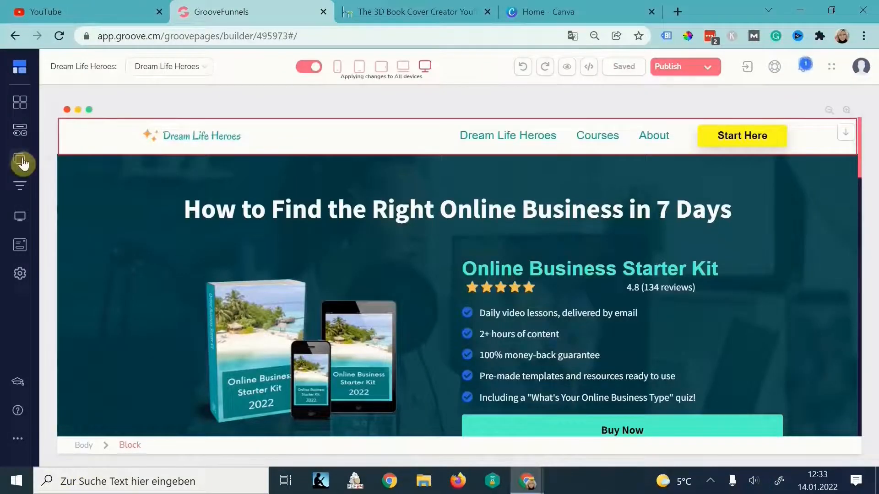
click(20, 160)
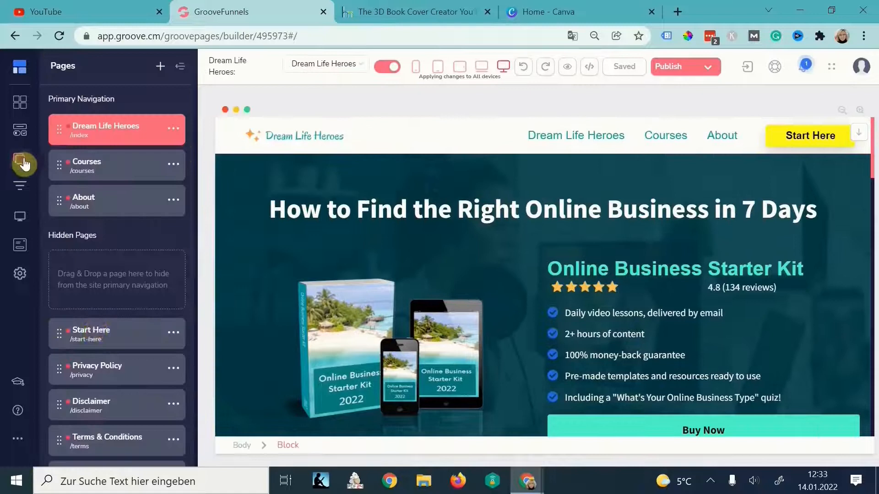
scroll(85, 353, down, 1)
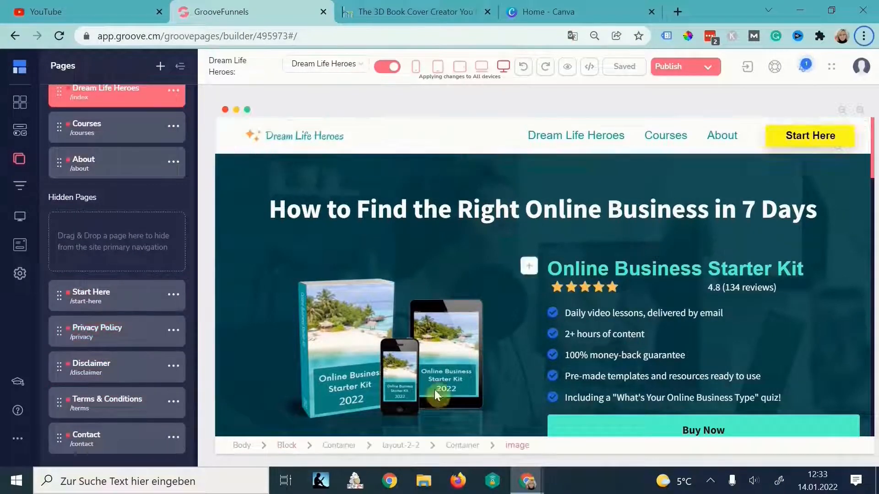
scroll(434, 389, down, 8)
scroll(435, 394, down, 5)
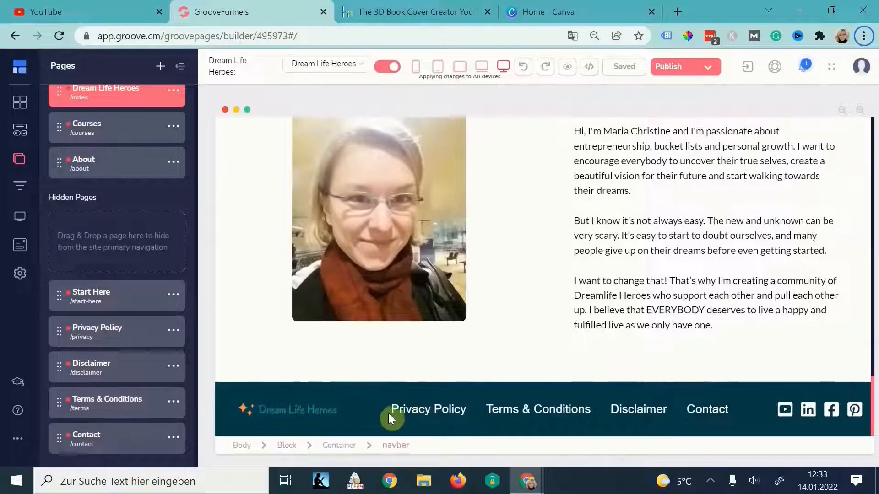
scroll(459, 338, up, 10)
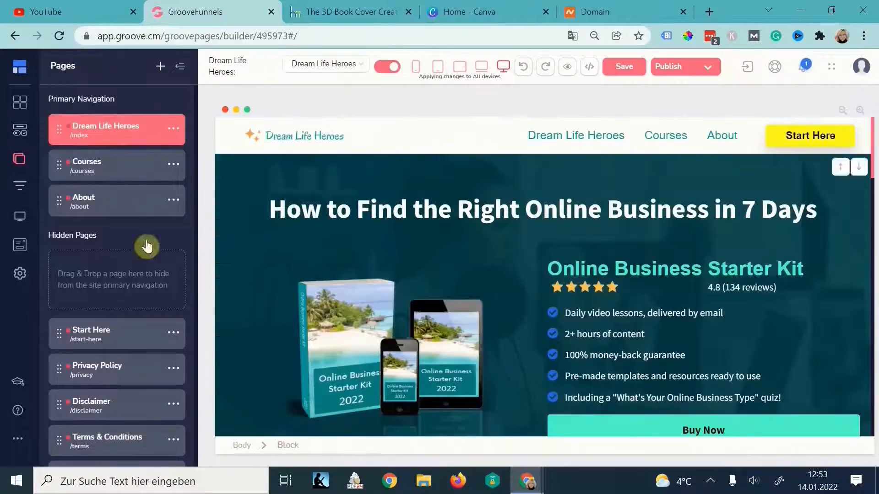
click(647, 238)
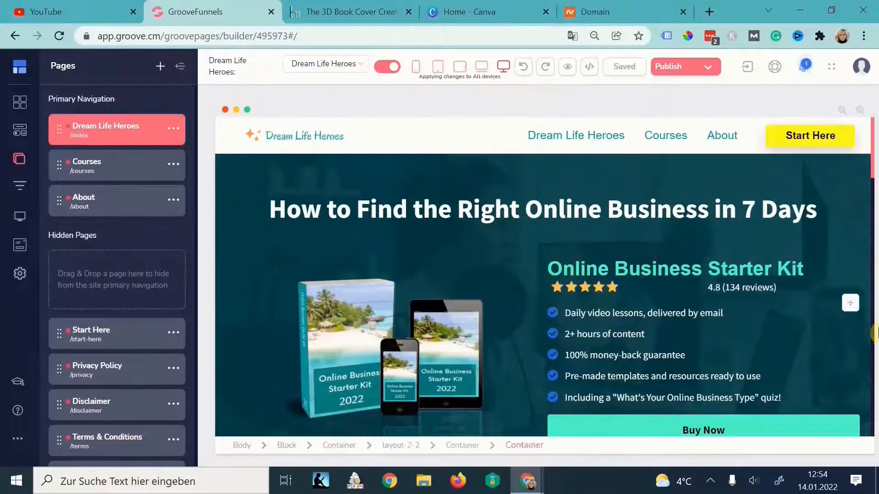
scroll(422, 359, down, 1)
click(451, 289)
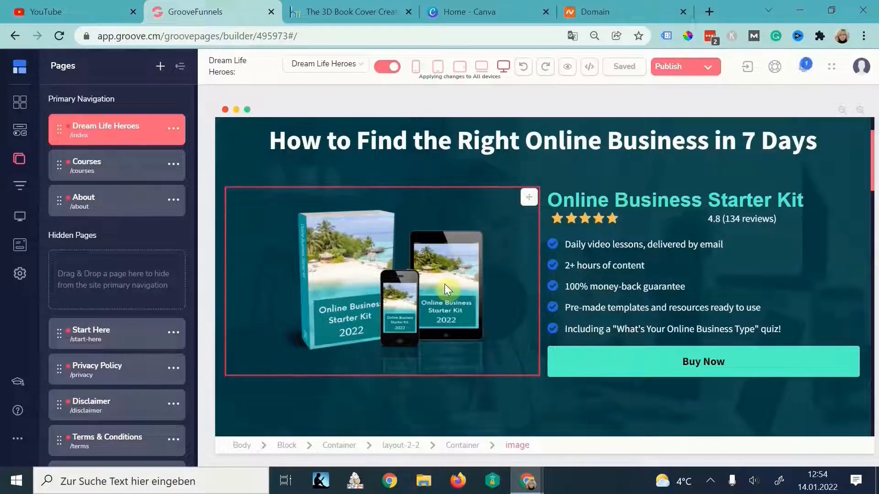
Round the corners of the beach image beside the Dream Life Heroes text through its border settings.
click(637, 194)
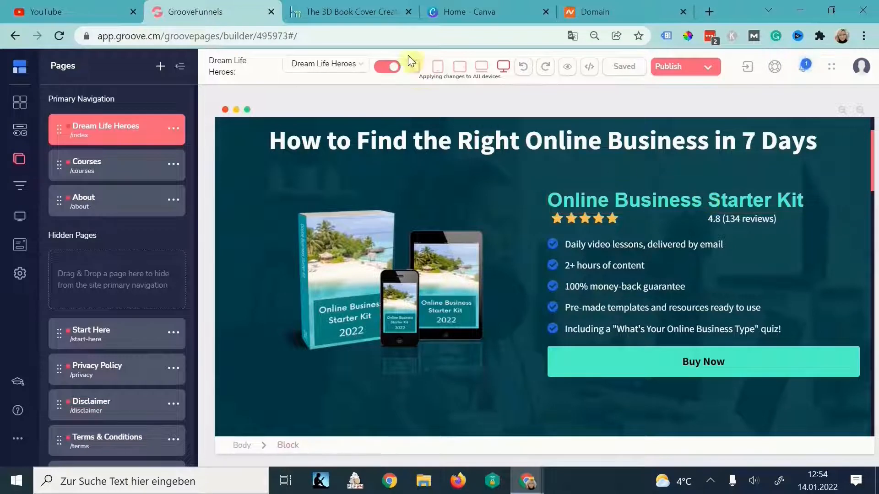
click(487, 273)
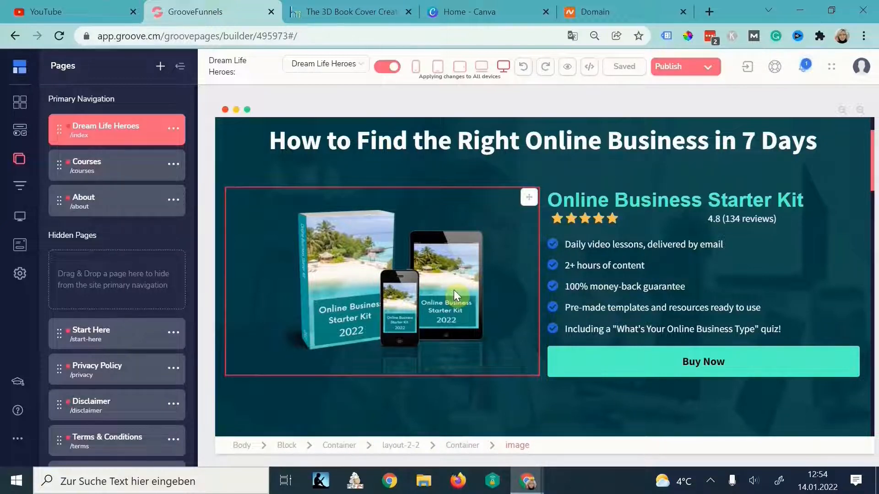
scroll(454, 295, down, 7)
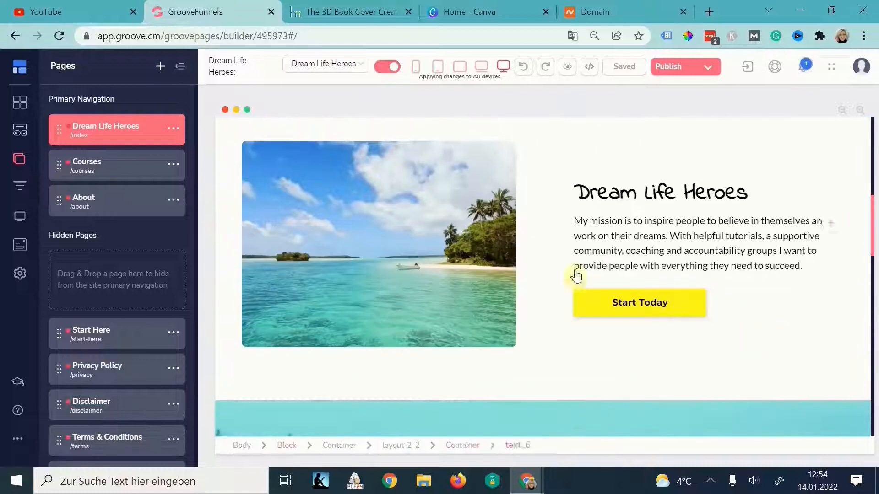
scroll(526, 221, up, 1)
click(455, 229)
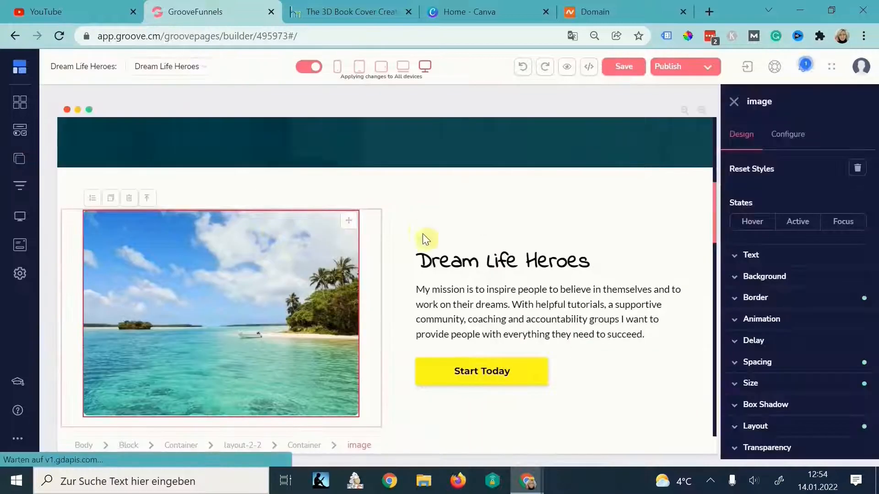
click(775, 300)
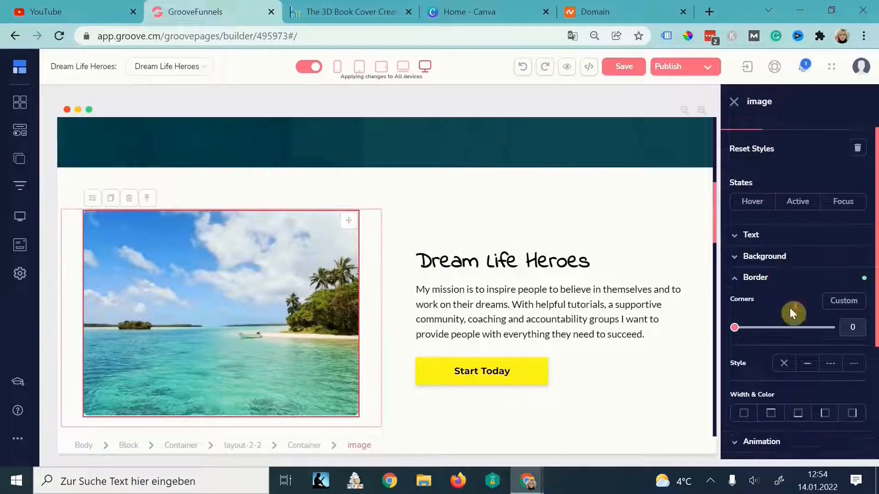
scroll(790, 313, down, 1)
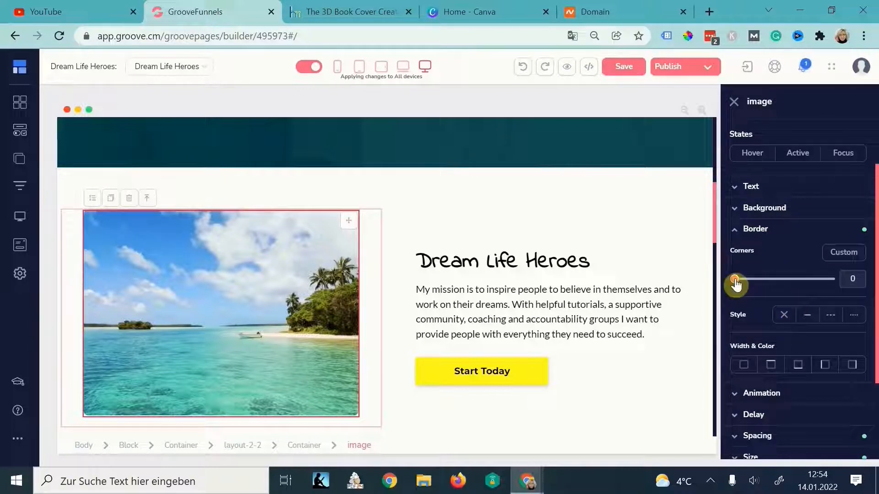
click(365, 224)
drag(731, 313, 801, 323)
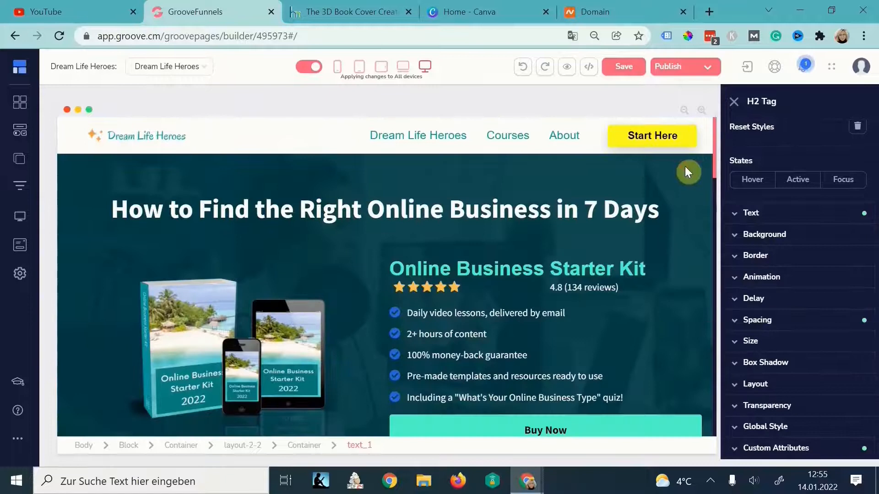
Set the hero block's background colour opacity to 0.89, save the page and check the block.
click(685, 167)
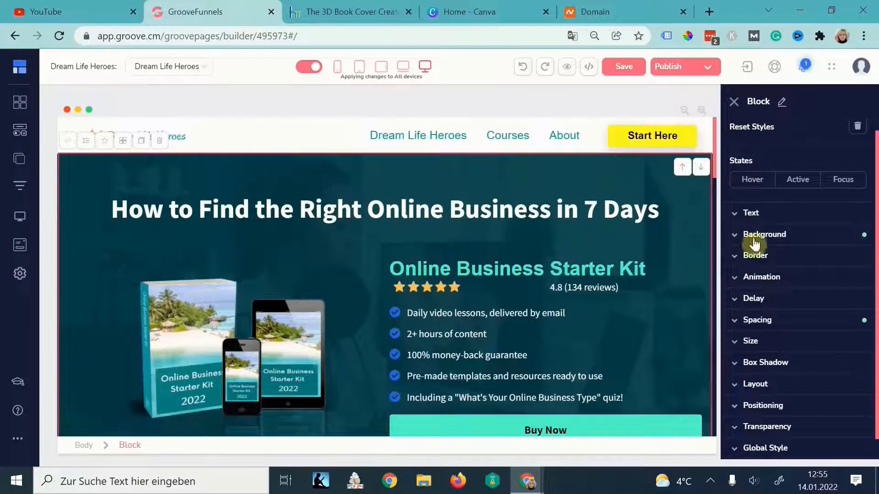
click(799, 238)
click(833, 261)
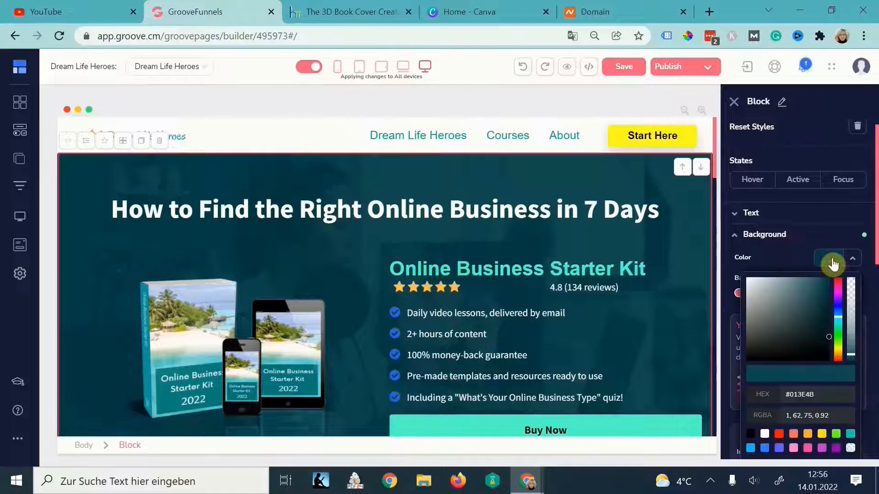
scroll(774, 397, down, 1)
mouse_move(851, 287)
mouse_down()
mouse_move(852, 276)
mouse_move(850, 290)
mouse_up()
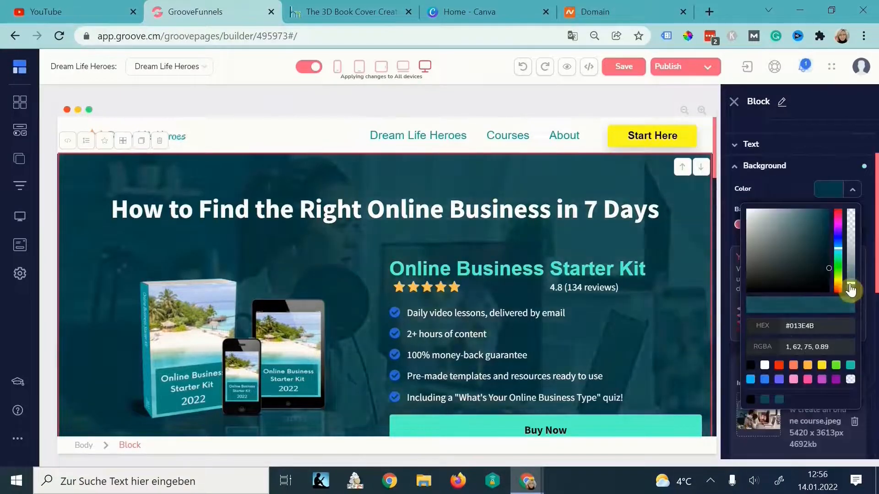
click(626, 67)
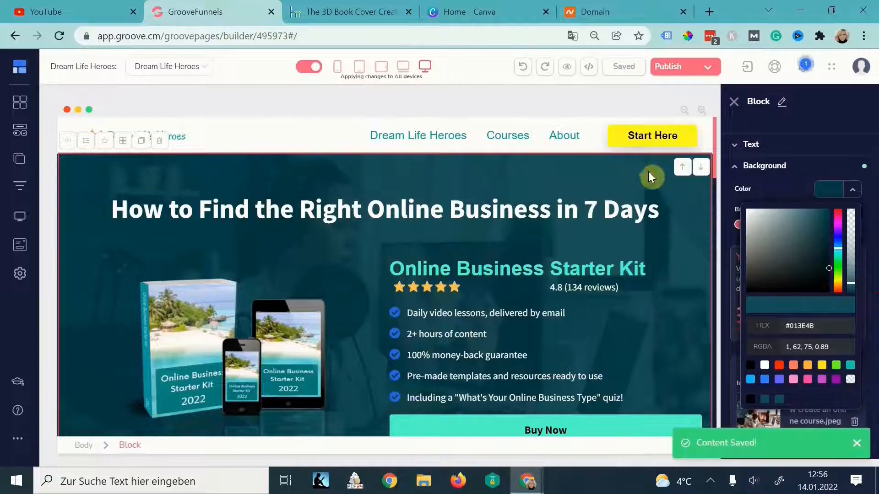
scroll(333, 249, down, 3)
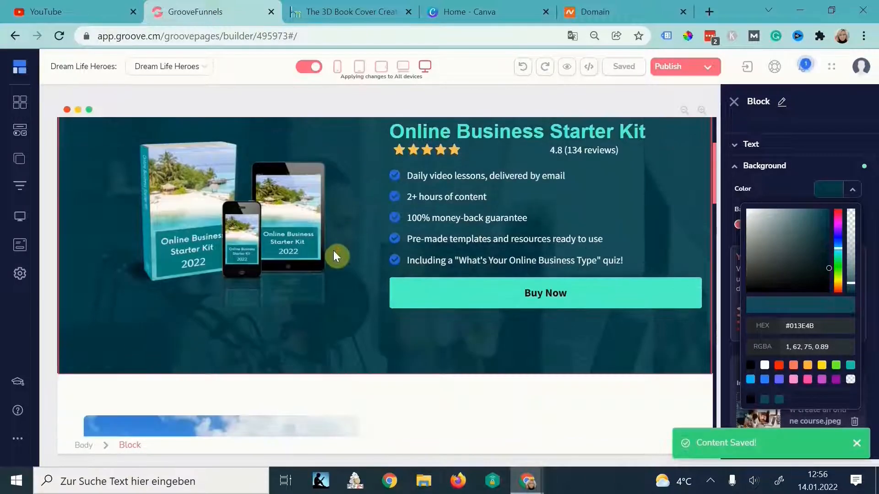
scroll(339, 302, up, 3)
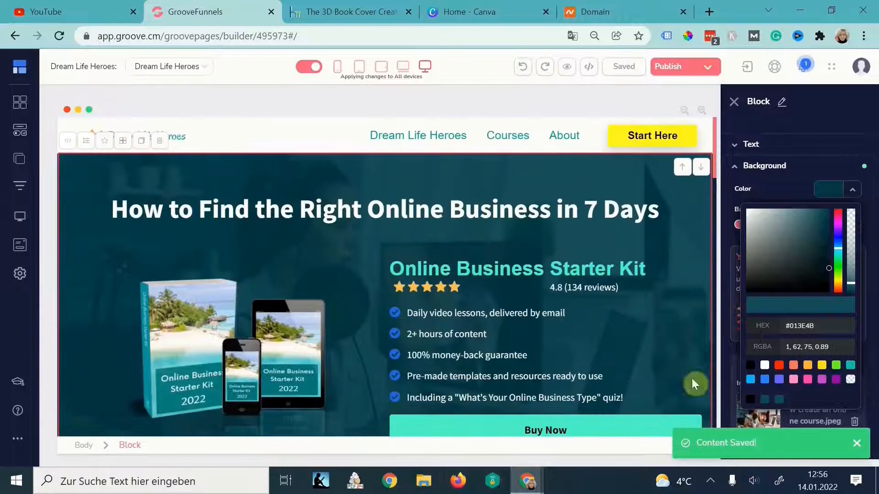
Turn off parallax for the hero block's background image, compare the scrolling effect and turn it back on.
scroll(795, 387, down, 2)
scroll(796, 398, down, 5)
scroll(778, 408, up, 3)
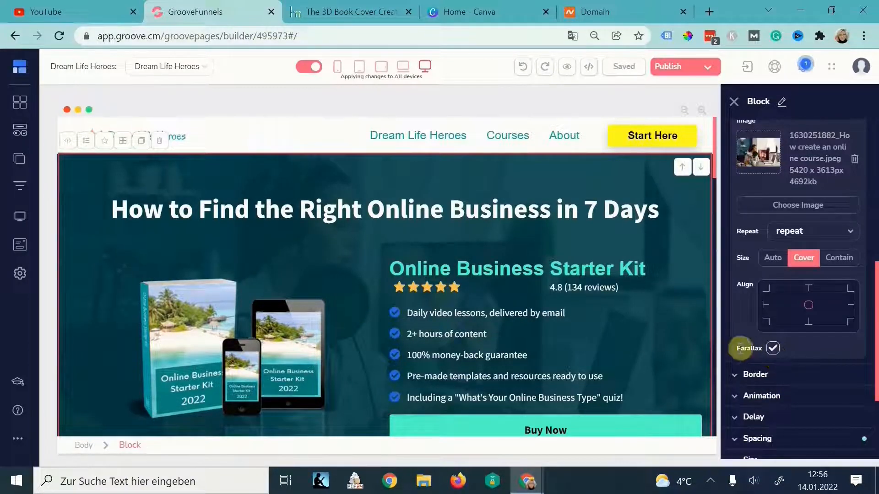
click(772, 348)
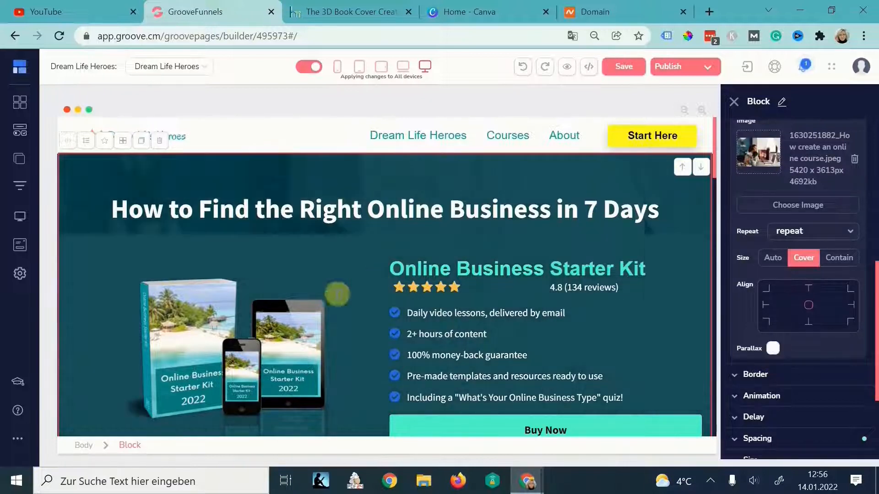
scroll(389, 275, down, 6)
scroll(375, 285, up, 6)
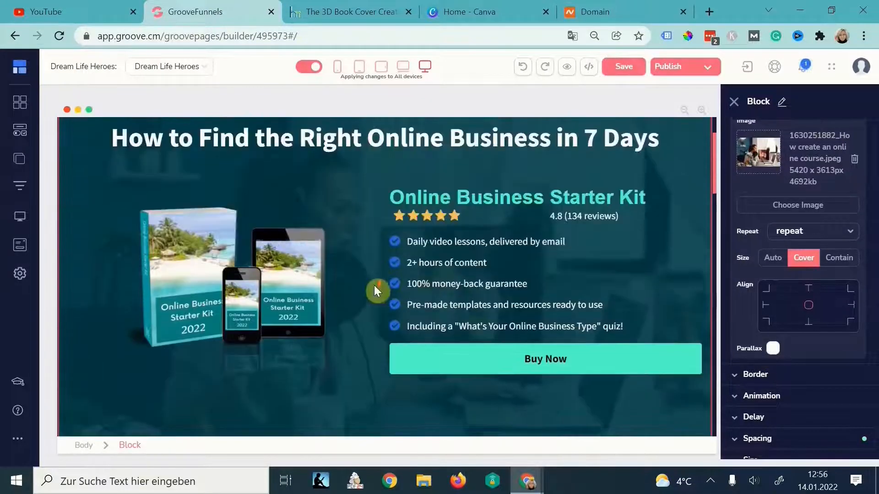
scroll(374, 287, down, 1)
click(780, 349)
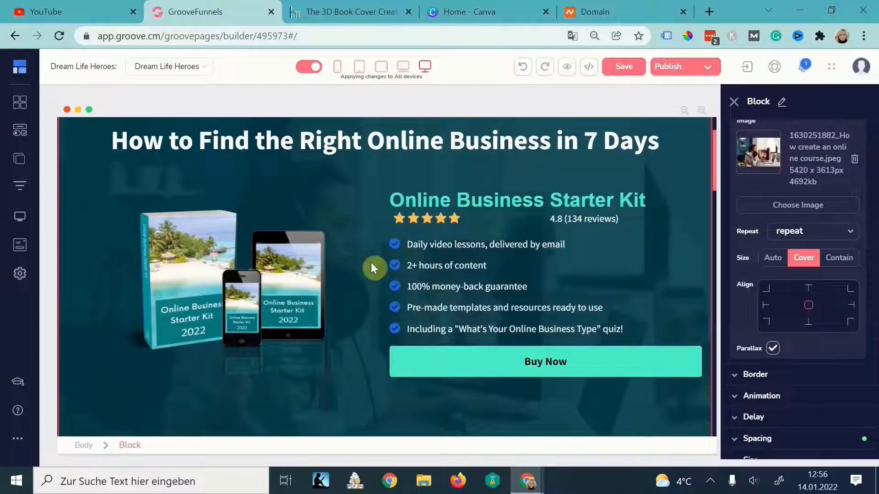
Examine the hero's parallax effect while scrolling and review the mission and courses sections below it.
scroll(355, 269, down, 3)
scroll(352, 273, up, 5)
scroll(353, 273, down, 12)
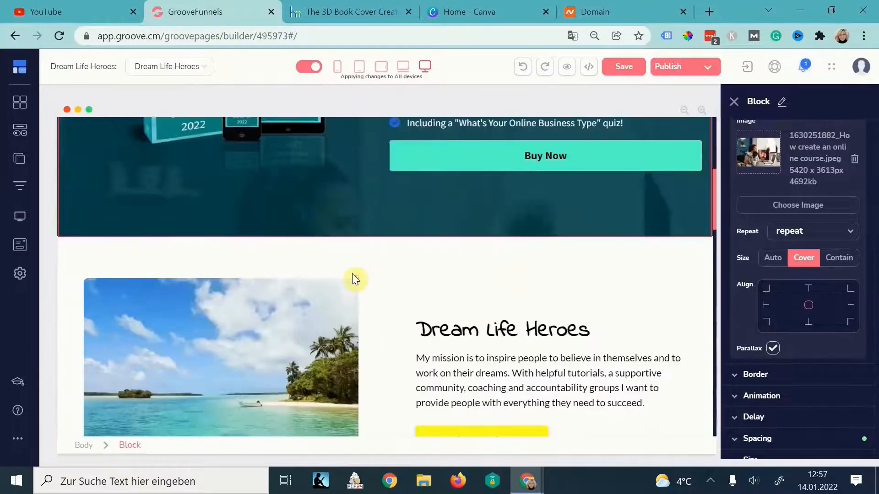
click(545, 256)
scroll(545, 256, down, 3)
scroll(399, 294, up, 1)
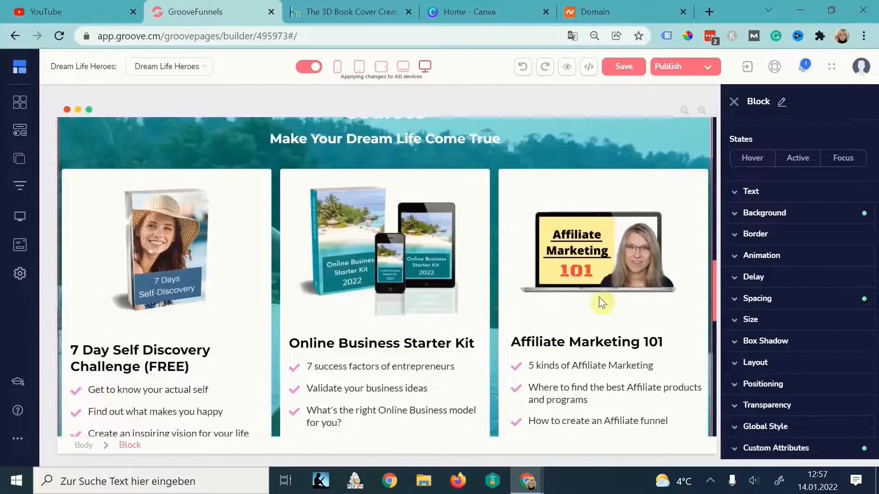
scroll(507, 350, down, 4)
scroll(509, 351, down, 8)
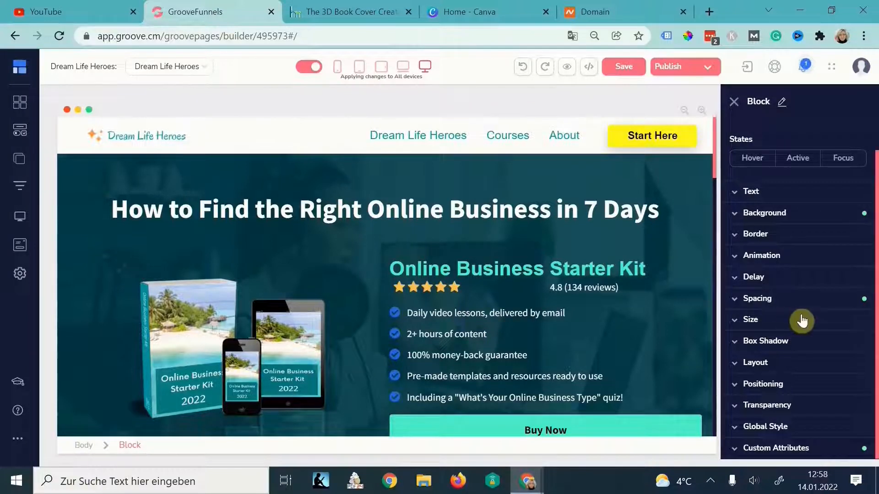
Open the custom domains in the account settings and delete the dreamlifeheroes.com domain.
click(861, 66)
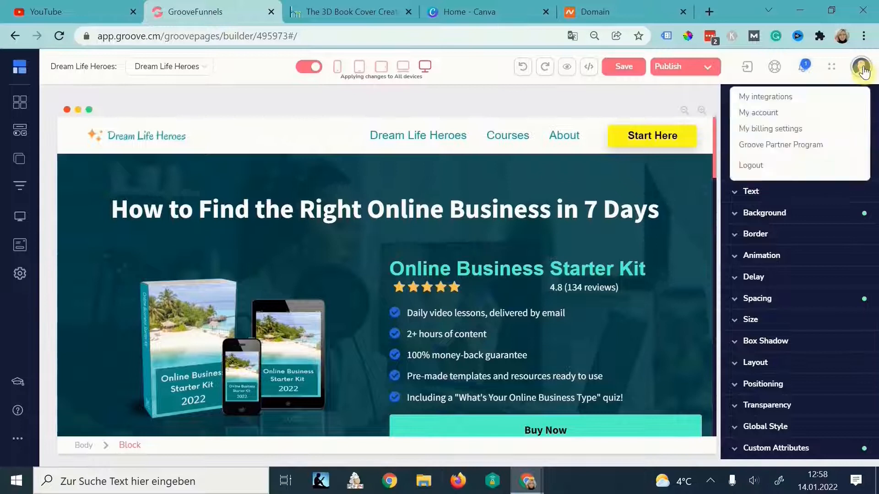
click(759, 114)
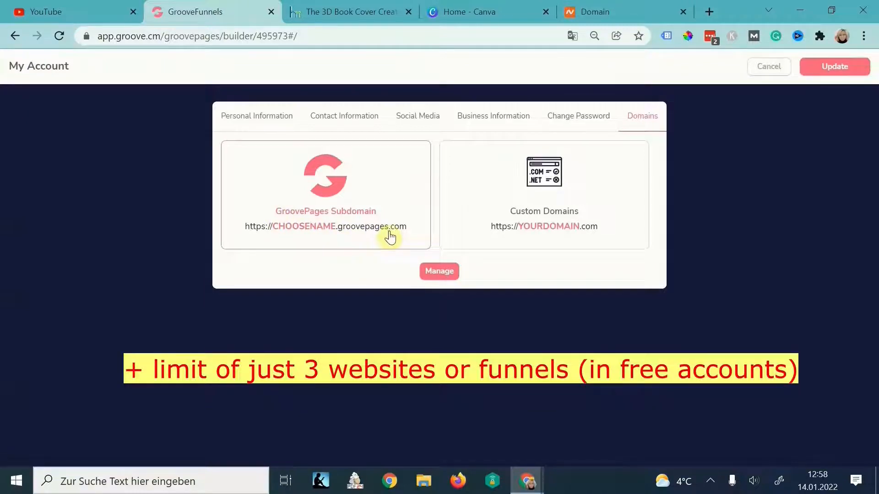
click(559, 200)
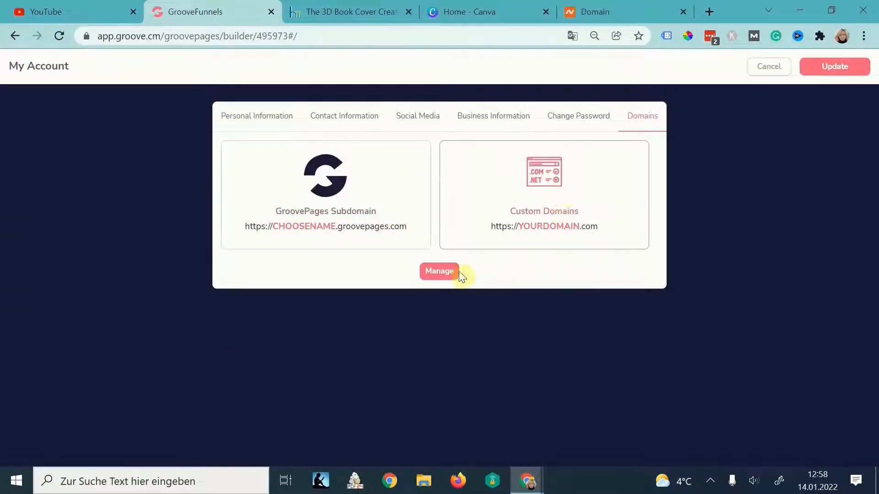
click(444, 275)
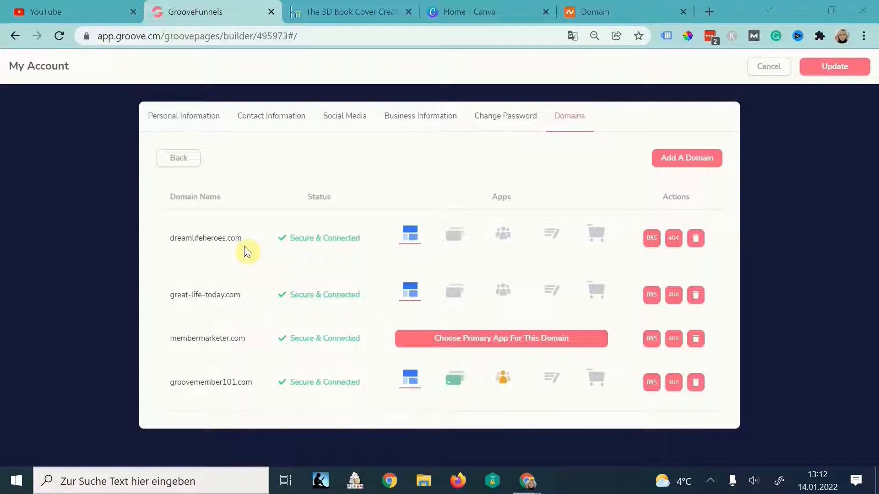
click(696, 240)
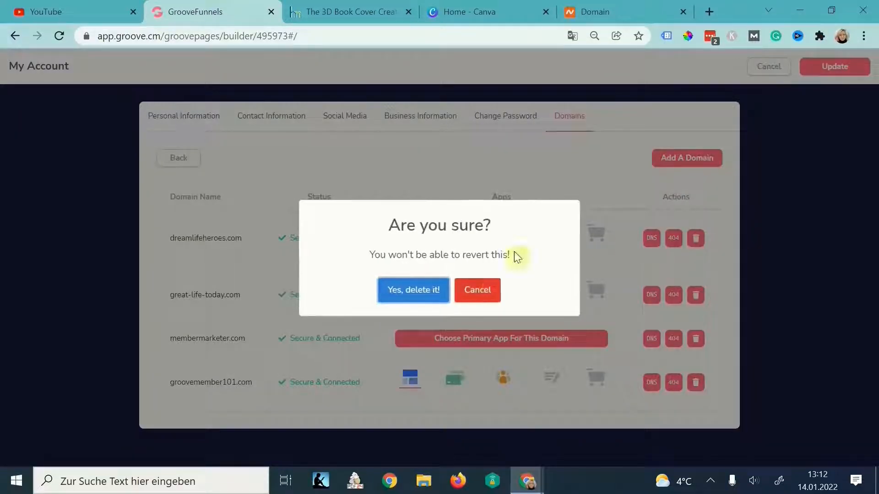
click(414, 293)
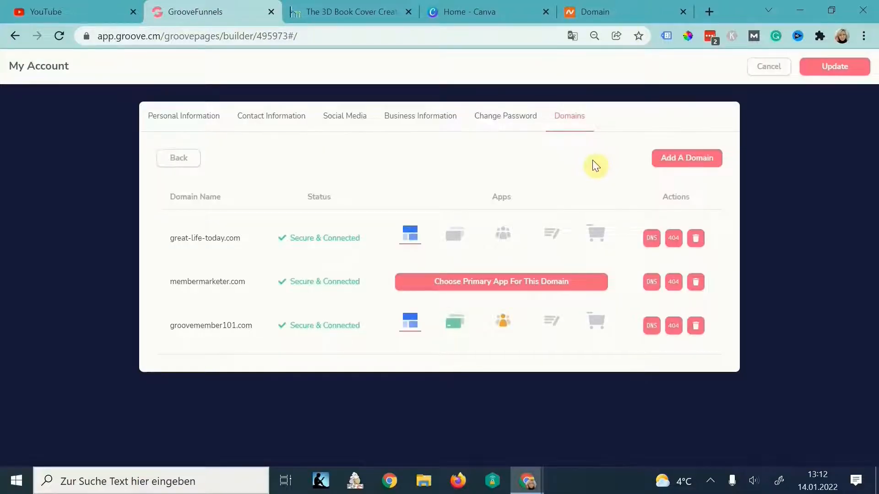
Switch to Namecheap, manage dreamlifeheroes.com from the domain list and choose Custom DNS for its nameservers.
click(632, 9)
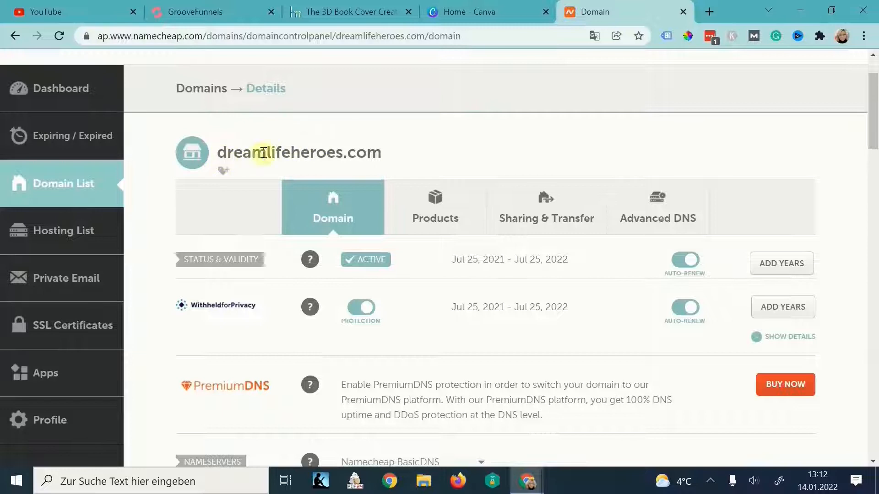
click(58, 184)
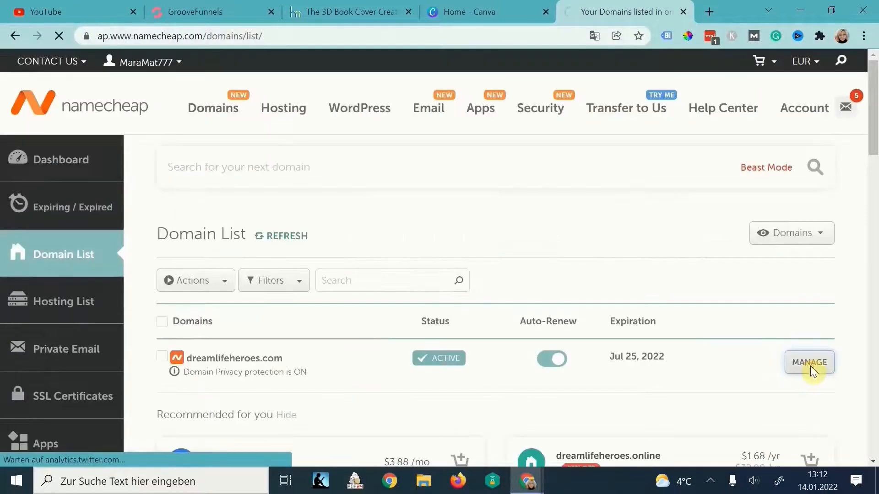
click(809, 362)
scroll(504, 290, down, 6)
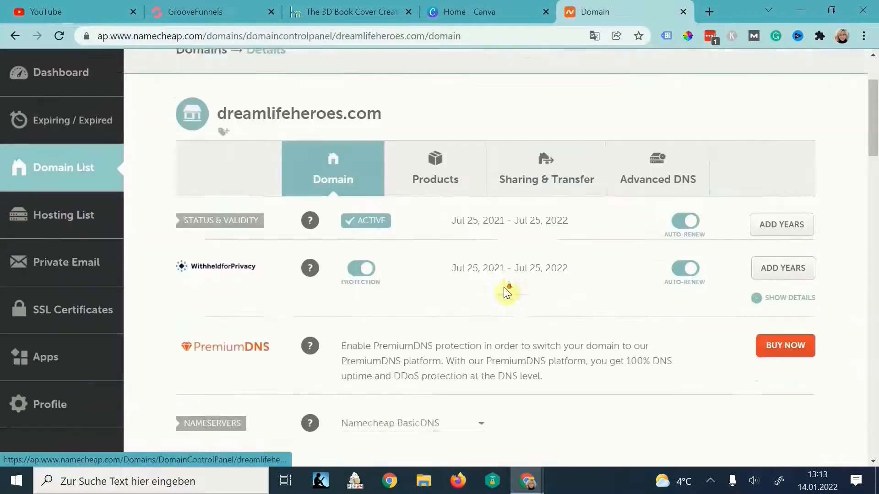
click(414, 257)
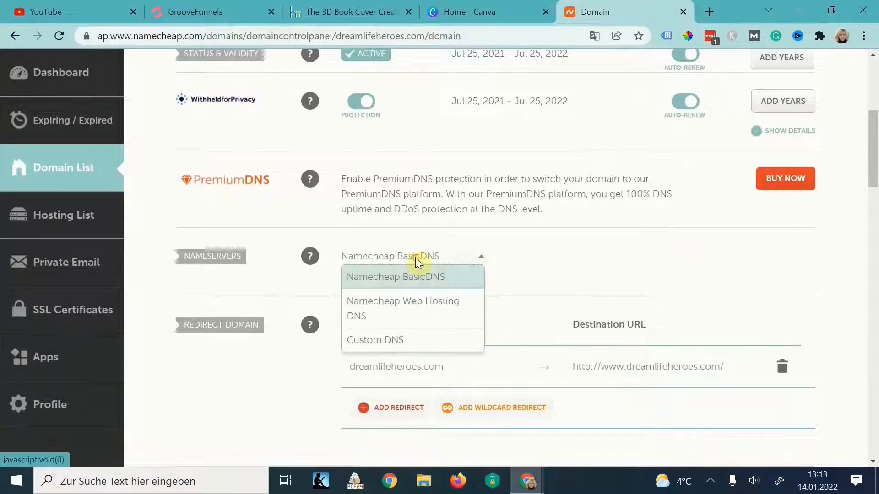
click(365, 341)
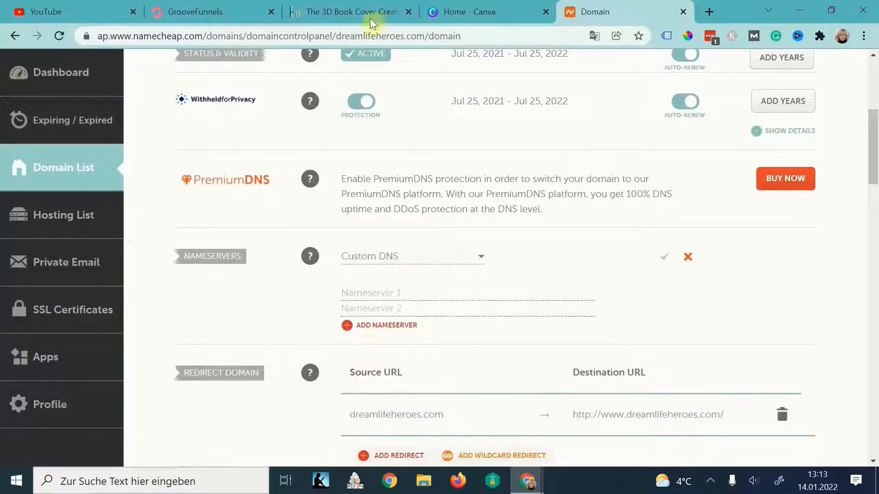
Return to GrooveFunnels, add a domain with Full Domain/Subdomain Setup and copy dreamlifeheroes.com from Namecheap as its name.
click(197, 11)
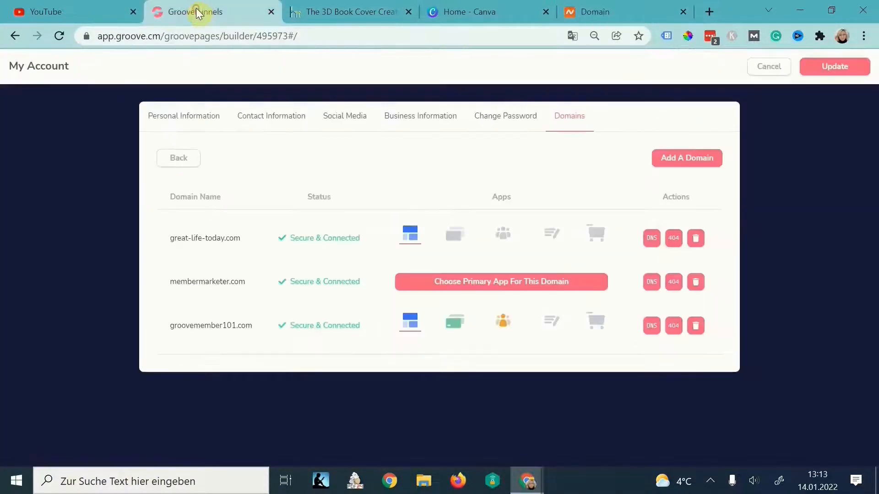
click(688, 161)
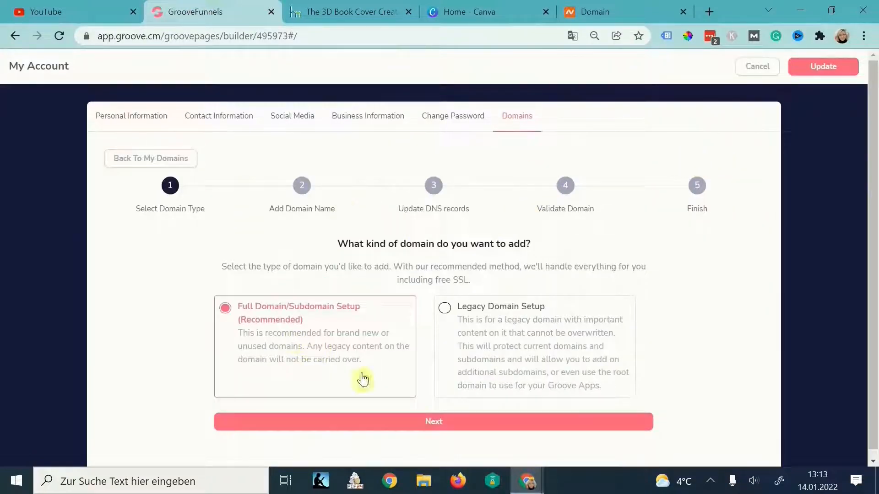
click(405, 422)
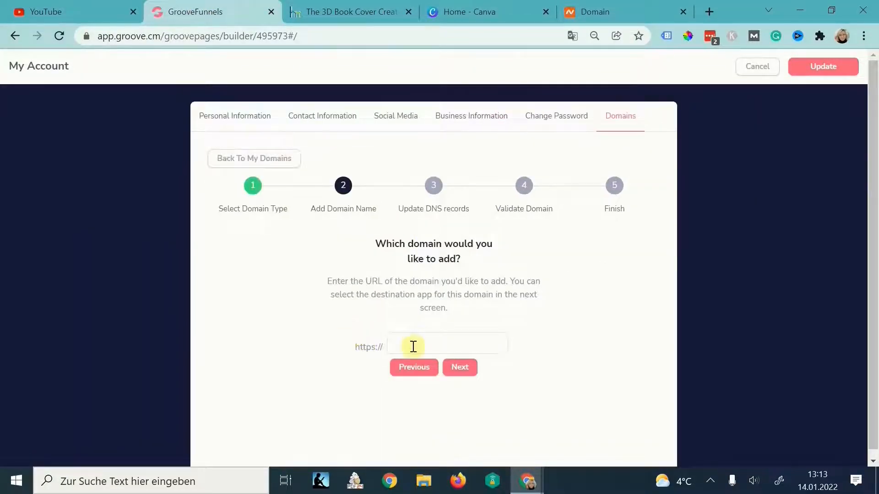
click(595, 12)
scroll(398, 223, up, 10)
drag(383, 223, 217, 223)
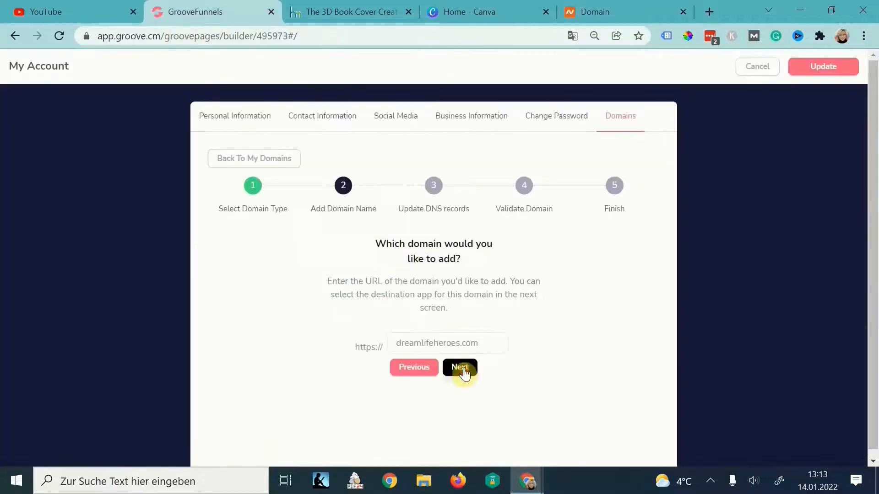
Submit dreamlifeheroes.com as the domain to add and copy the first nameserver provided for it.
click(464, 370)
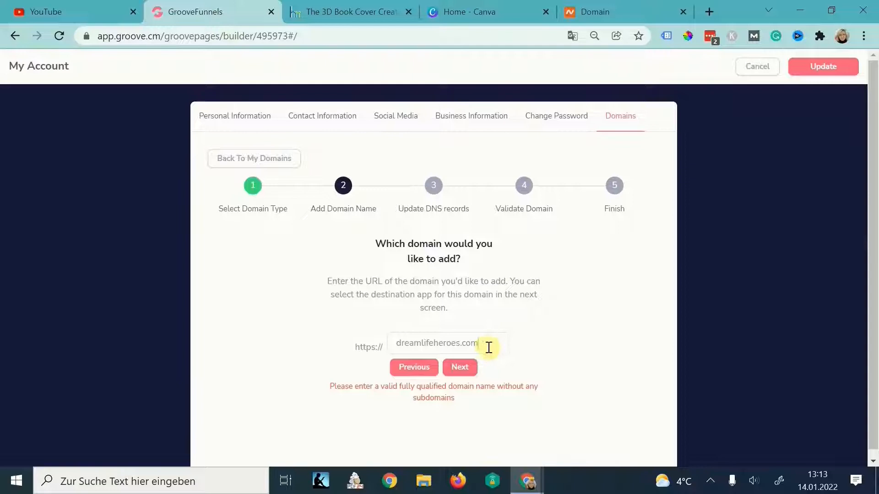
click(458, 366)
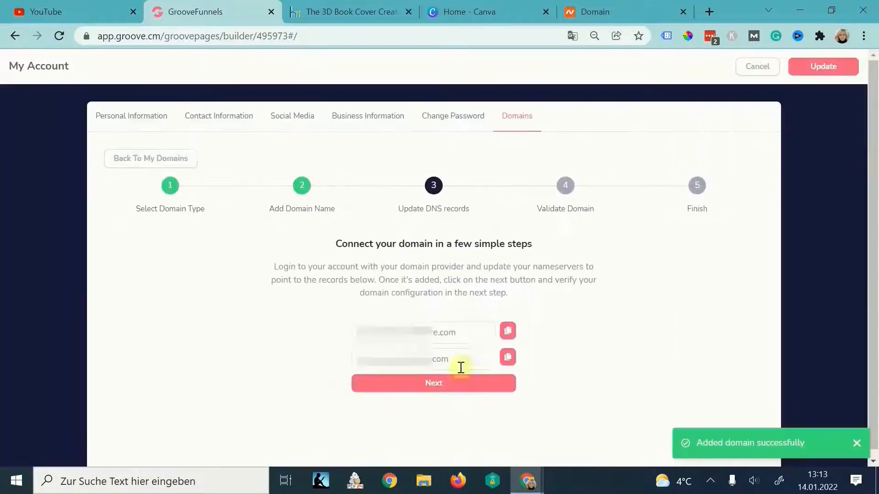
click(468, 340)
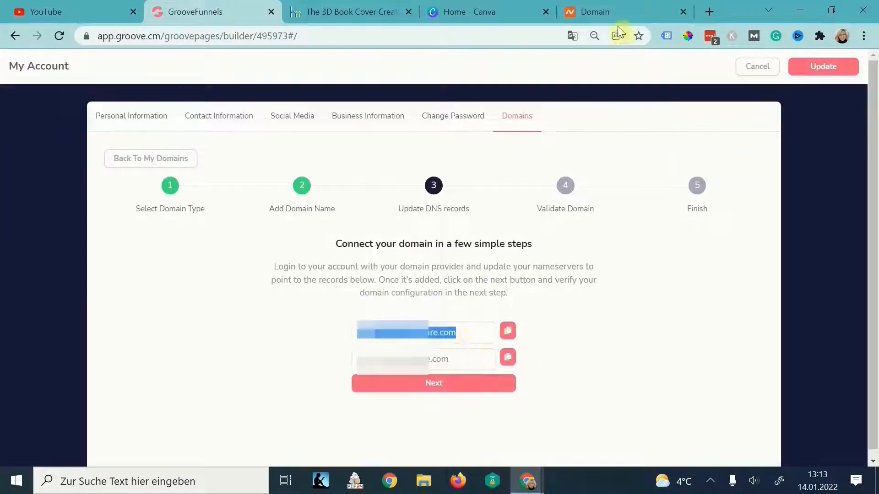
Switch to Namecheap, enter the two Cloudflare nameservers from GrooveFunnels as the domain's custom DNS and save them.
click(617, 11)
scroll(494, 410, down, 7)
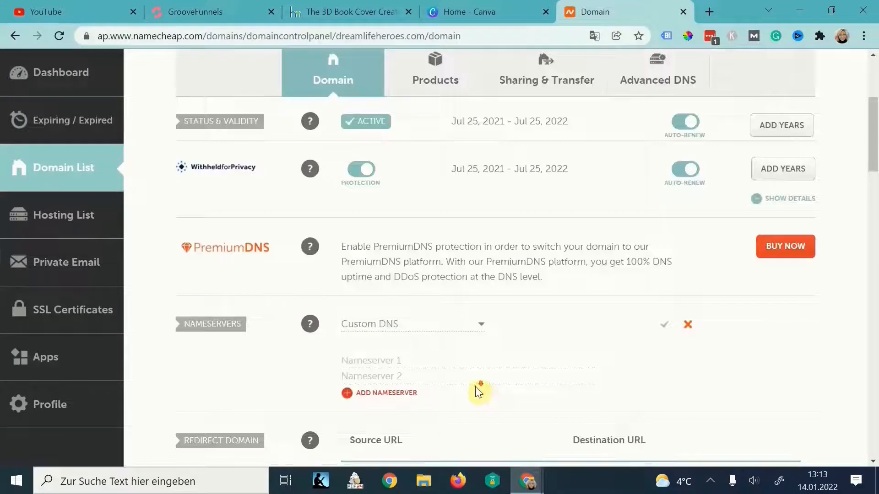
click(412, 225)
key(ctrl+v)
click(393, 239)
key(ctrl+v)
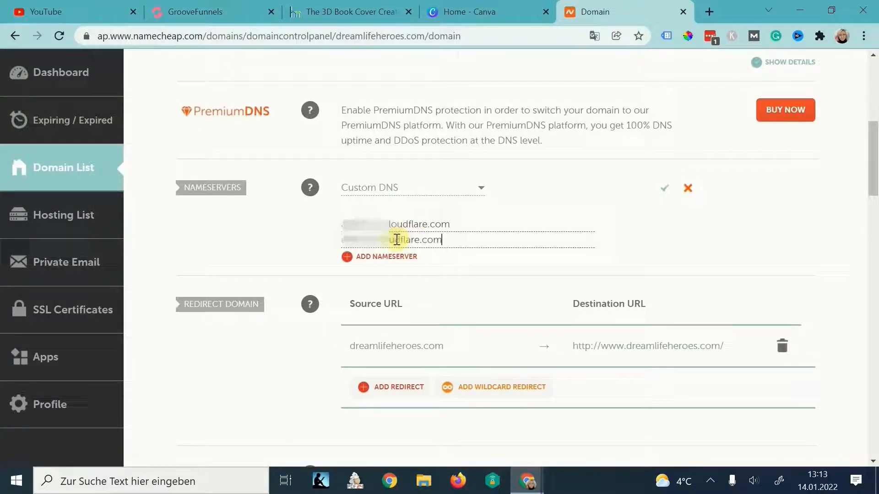
click(666, 189)
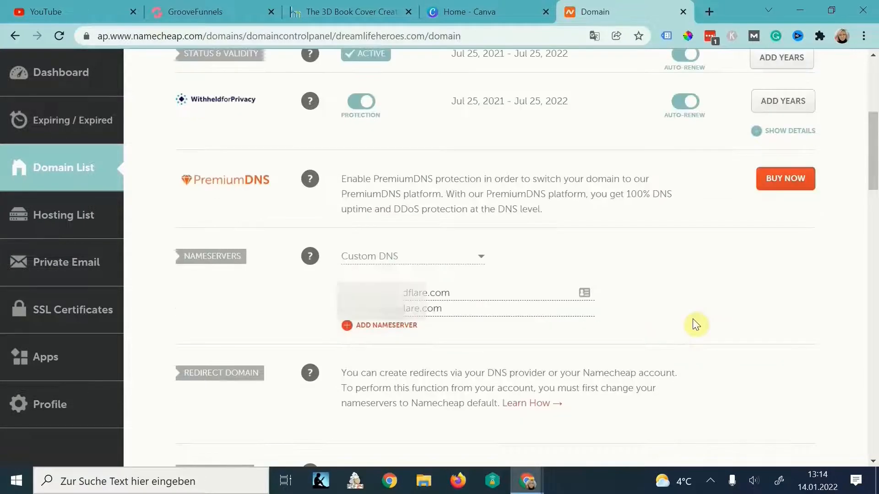
Return to GrooveFunnels and validate the dreamlifeheroes.com domain to finish its setup.
click(209, 13)
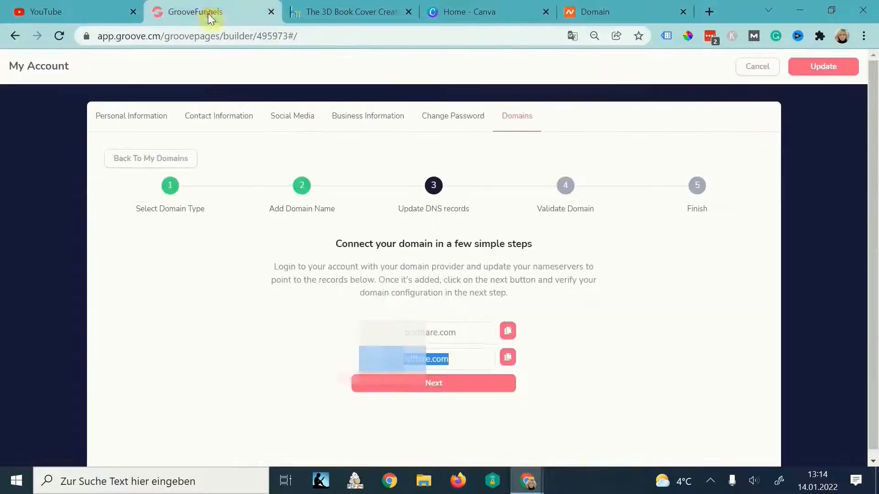
click(451, 387)
click(463, 301)
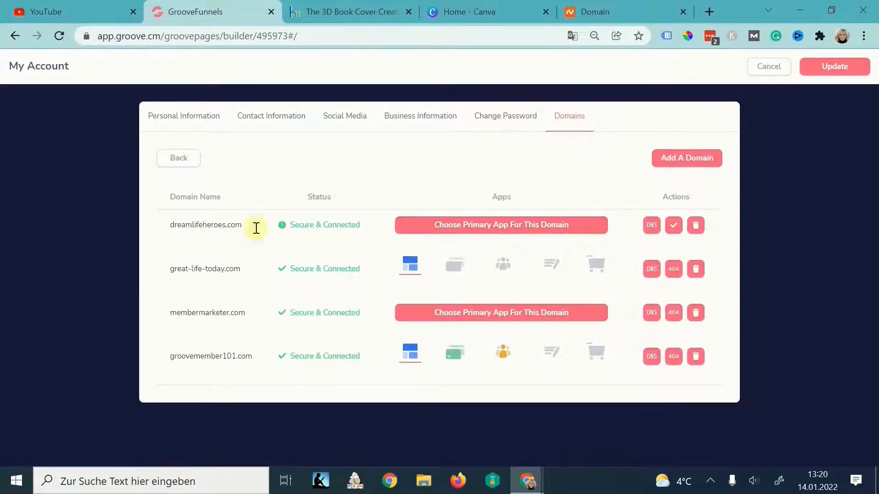
Choose GroovePages as the primary app for dreamlifeheroes.com and update the account.
click(412, 354)
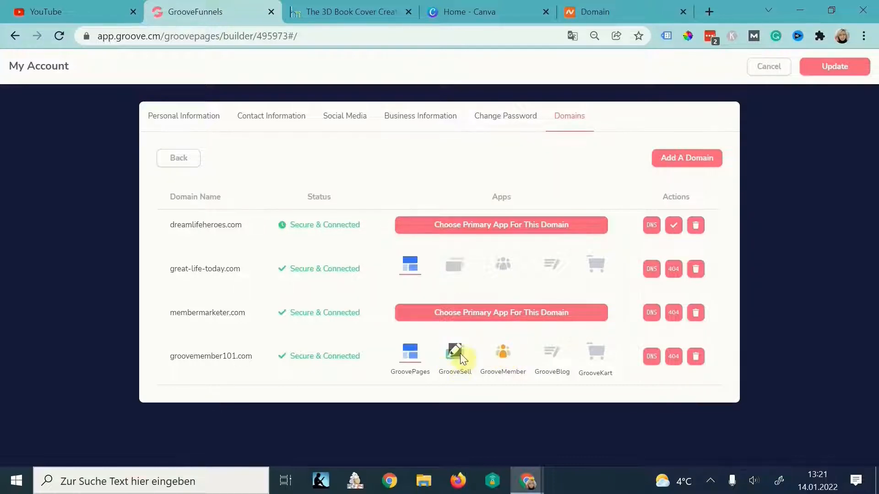
click(484, 224)
click(525, 226)
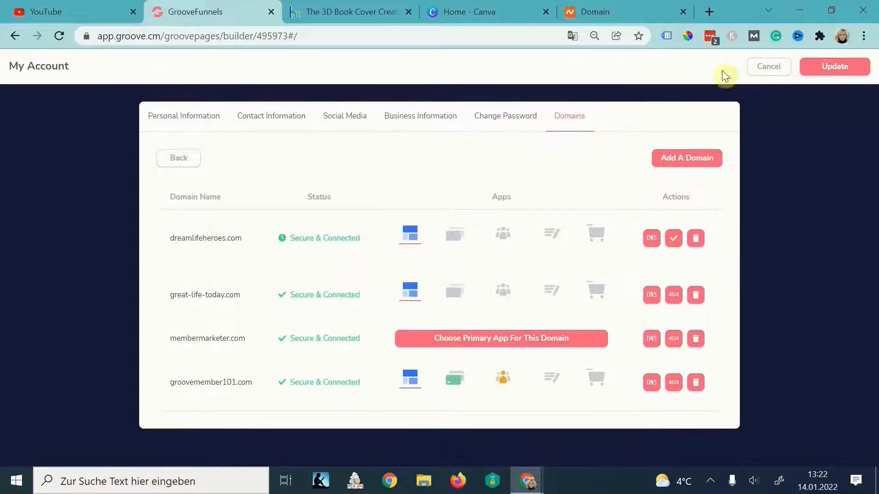
click(838, 69)
Open the site's publish settings, set the hosting option to Custom domain and show the available domains.
click(708, 68)
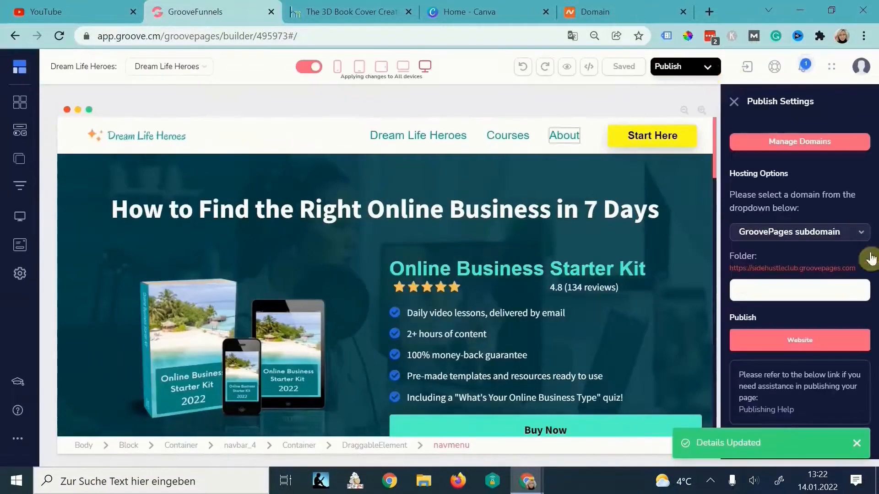
click(857, 233)
click(803, 271)
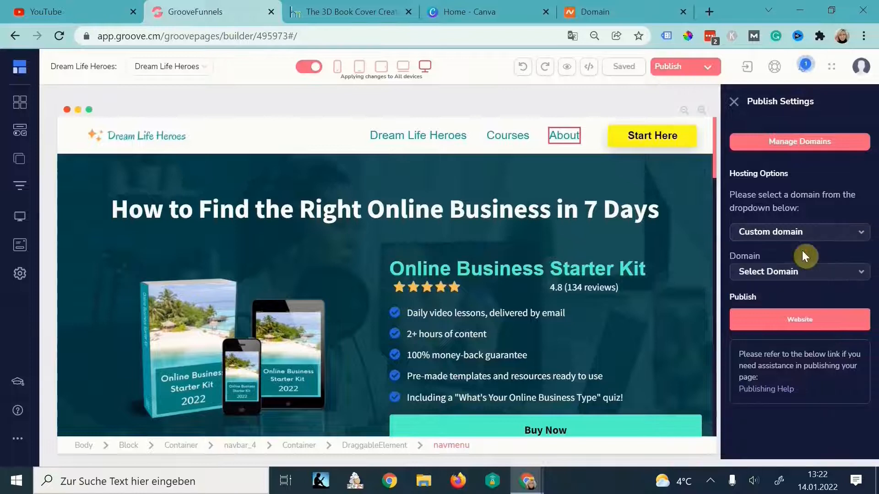
click(822, 276)
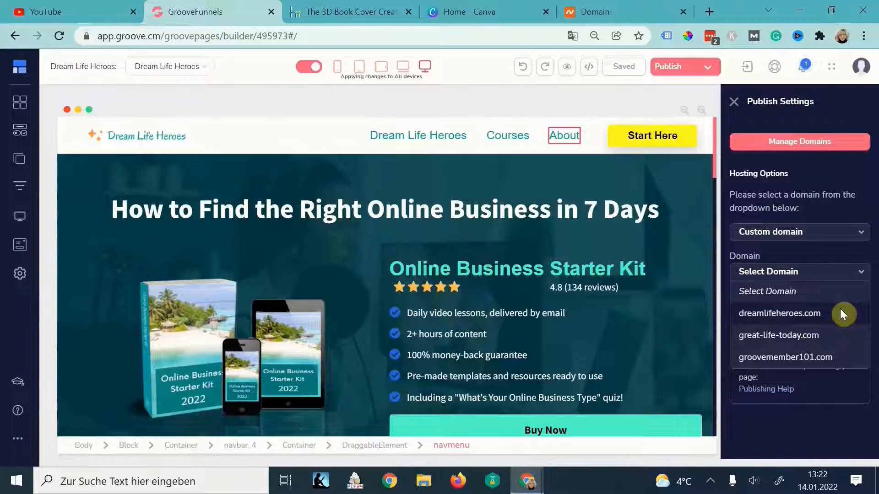
Check the connection status and assigned app of dreamlifeheroes.com in the account's custom domains, and return to the page builder.
click(861, 68)
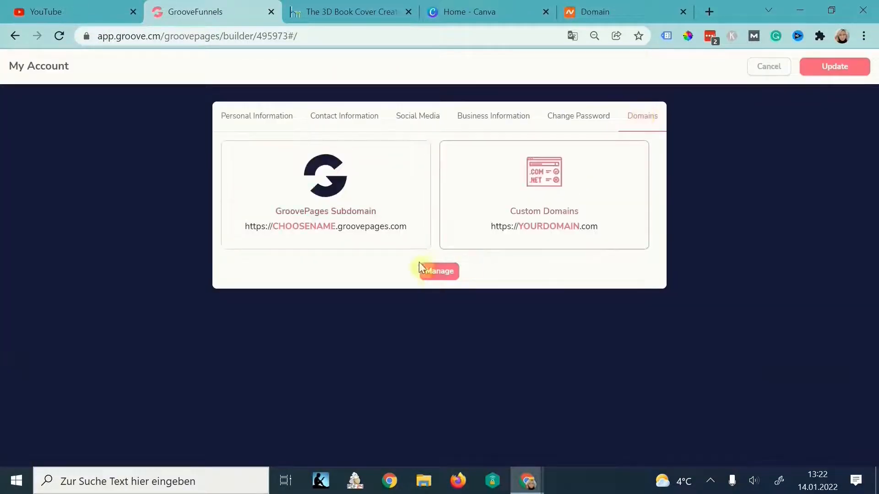
click(424, 271)
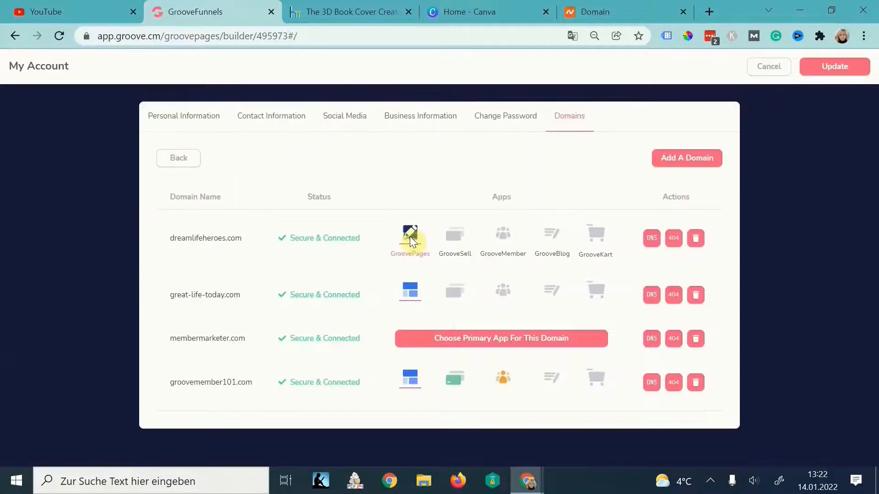
click(777, 70)
Select dreamlifeheroes.com with Root as its location and publish the whole website there.
click(798, 273)
click(786, 315)
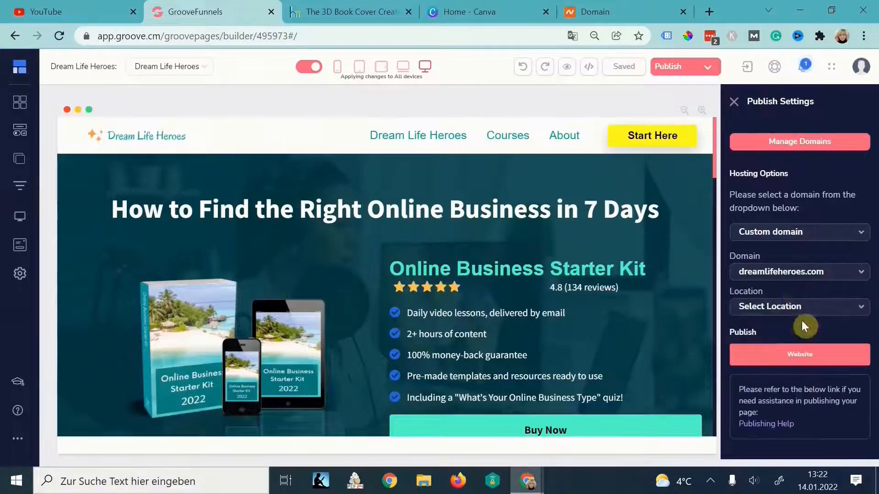
click(812, 309)
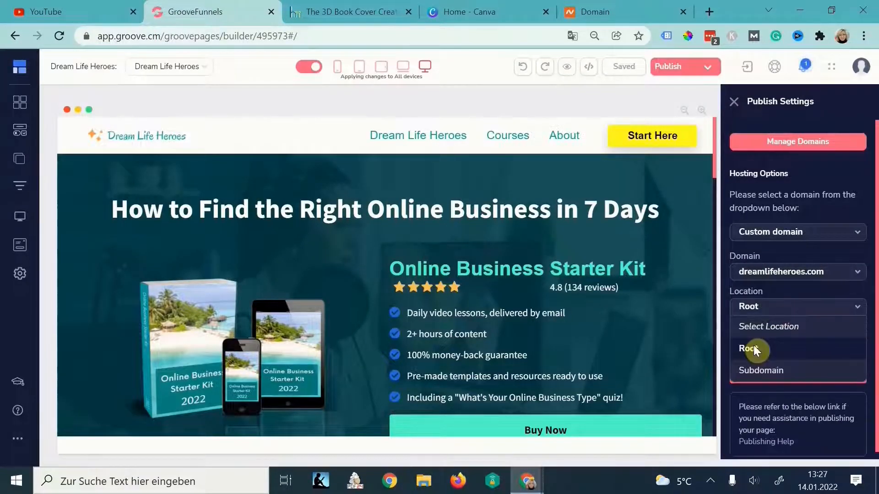
click(754, 348)
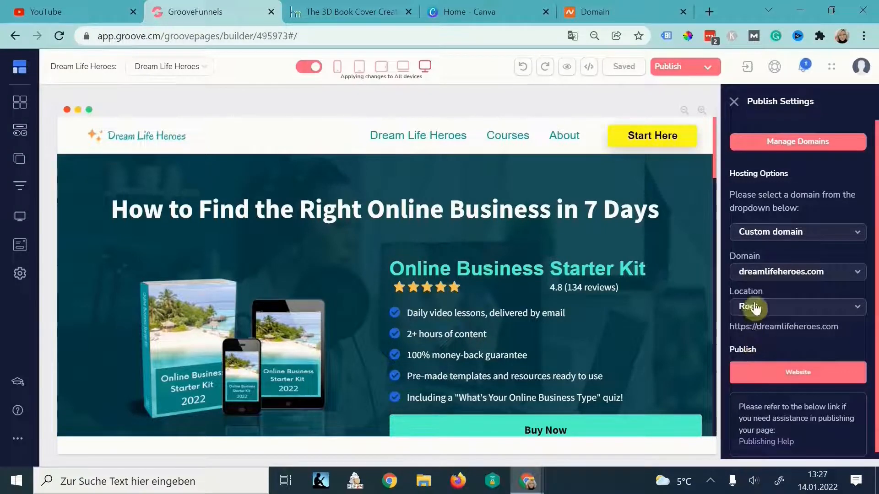
click(750, 376)
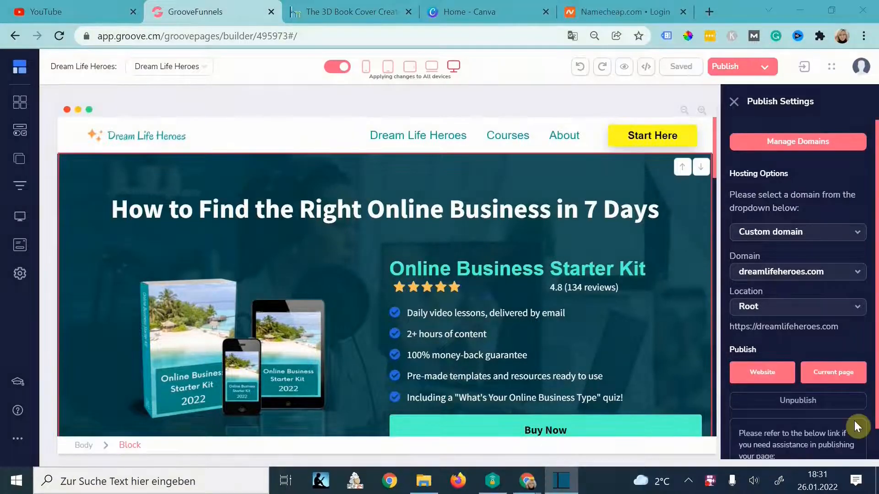
click(762, 377)
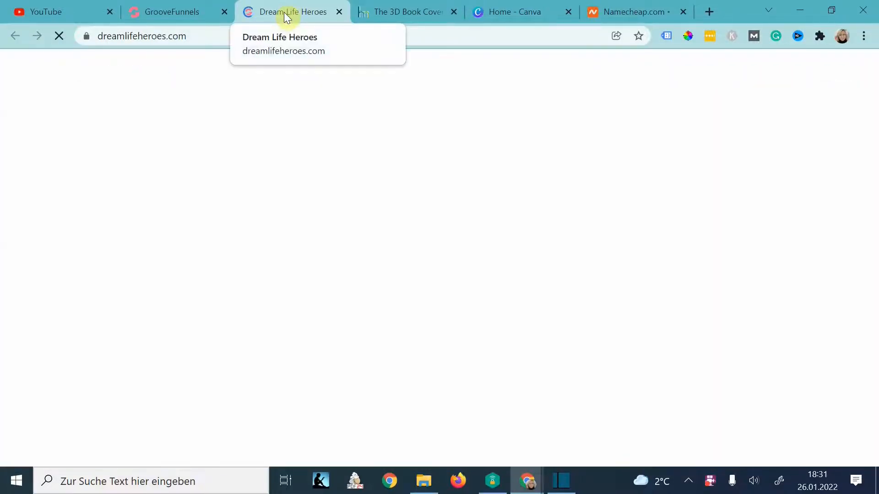
Review the published Dream Life Heroes site, examining the three course cards with their features, prices and buttons.
scroll(692, 281, down, 15)
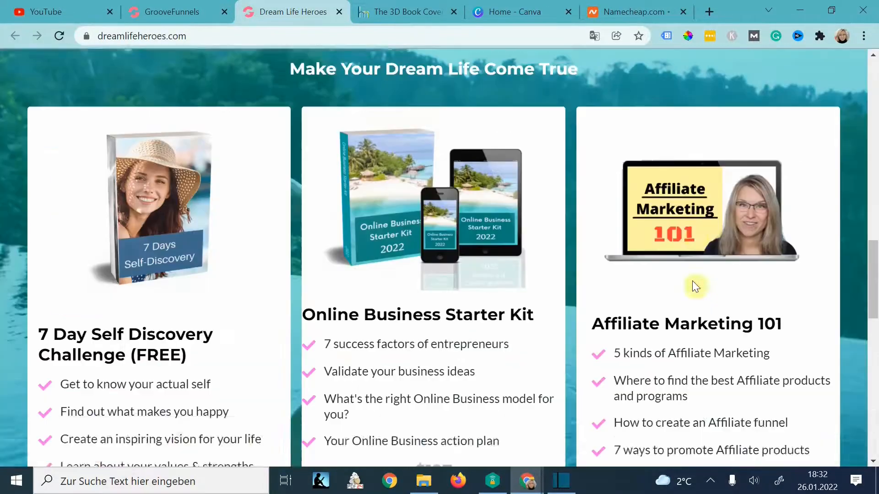
scroll(693, 281, up, 7)
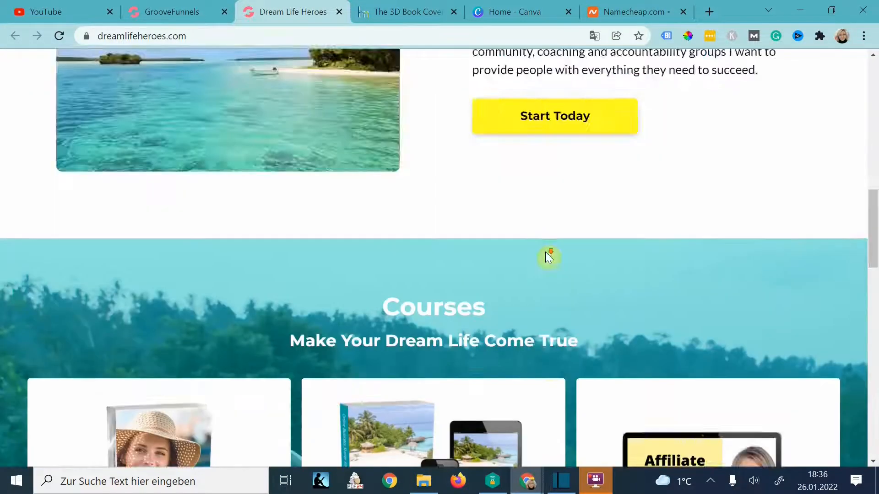
scroll(545, 252, down, 7)
scroll(183, 311, down, 2)
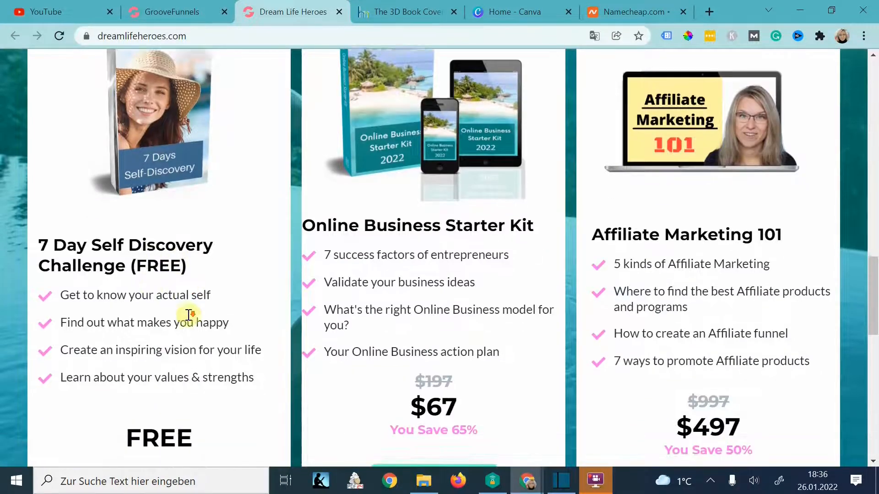
scroll(204, 291, down, 2)
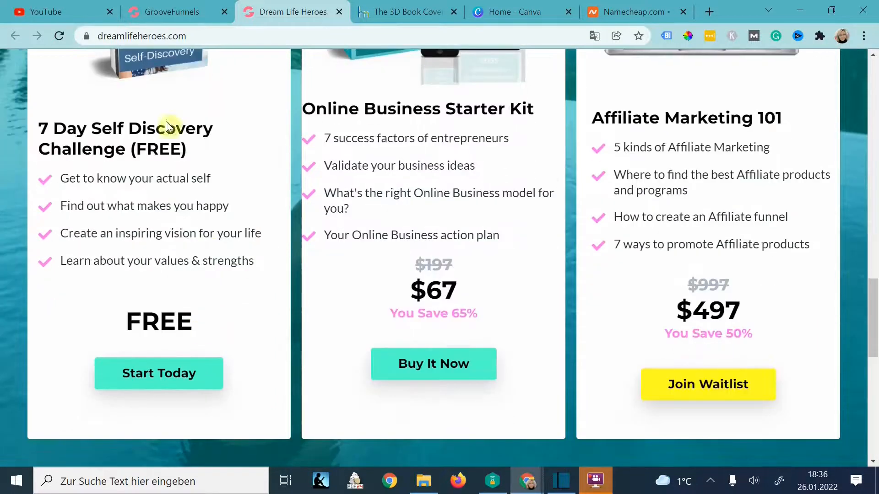
scroll(275, 259, up, 4)
scroll(557, 229, up, 2)
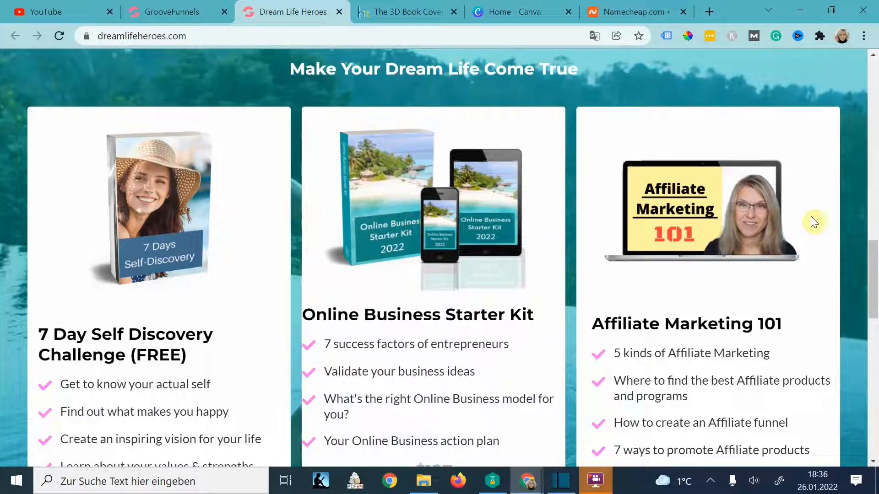
scroll(811, 222, down, 3)
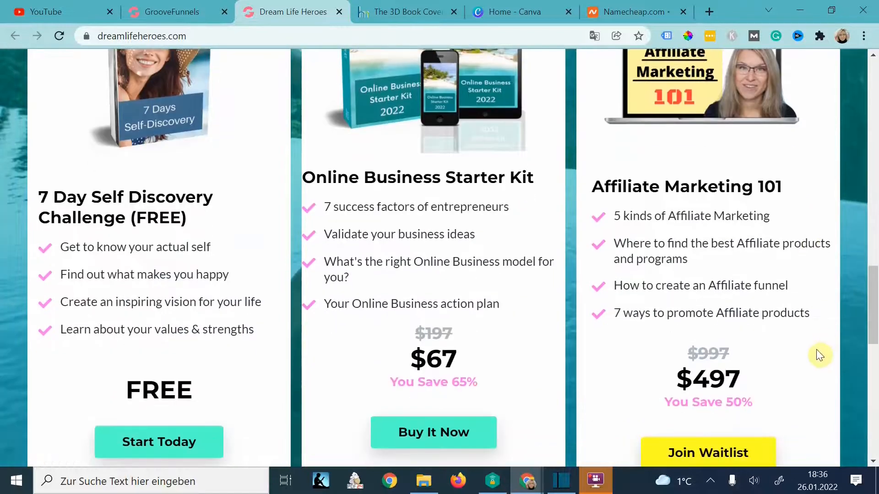
scroll(816, 352, down, 2)
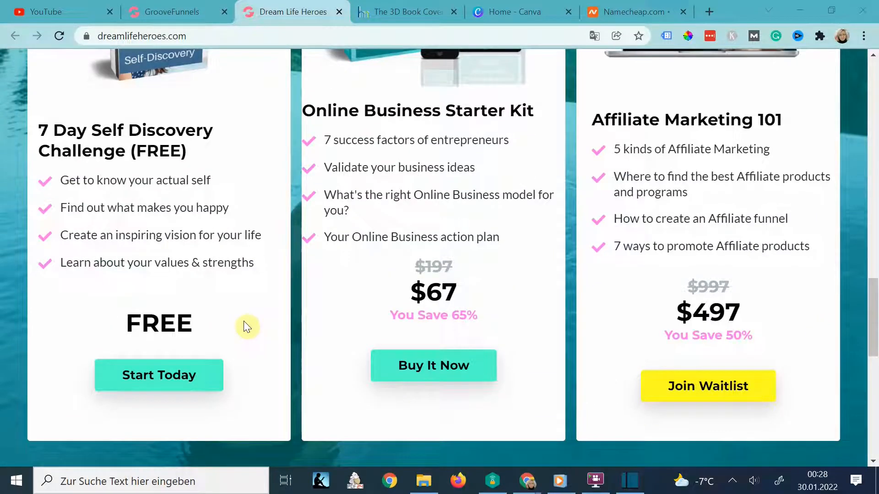